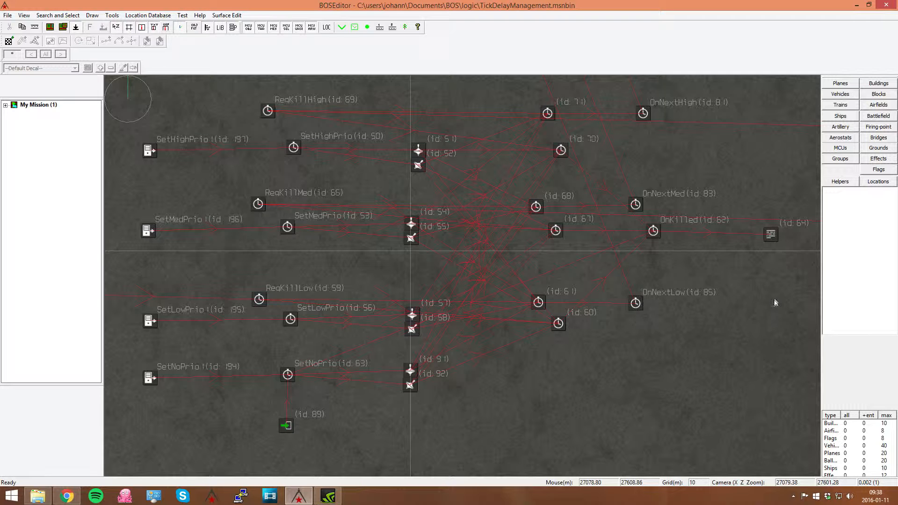
Step: Start the Il-2 Dedicated Server from the desktop and load the server description devserver.sds
left_click(857, 6)
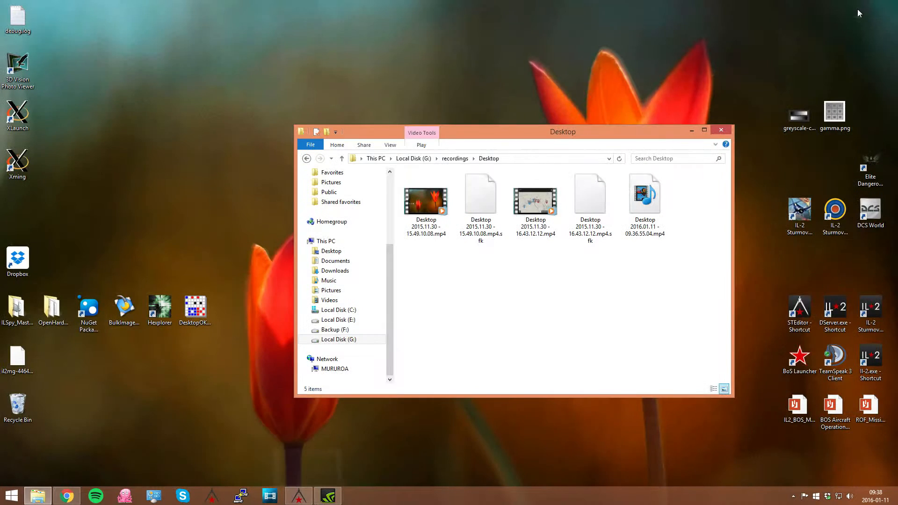
double_click(841, 320)
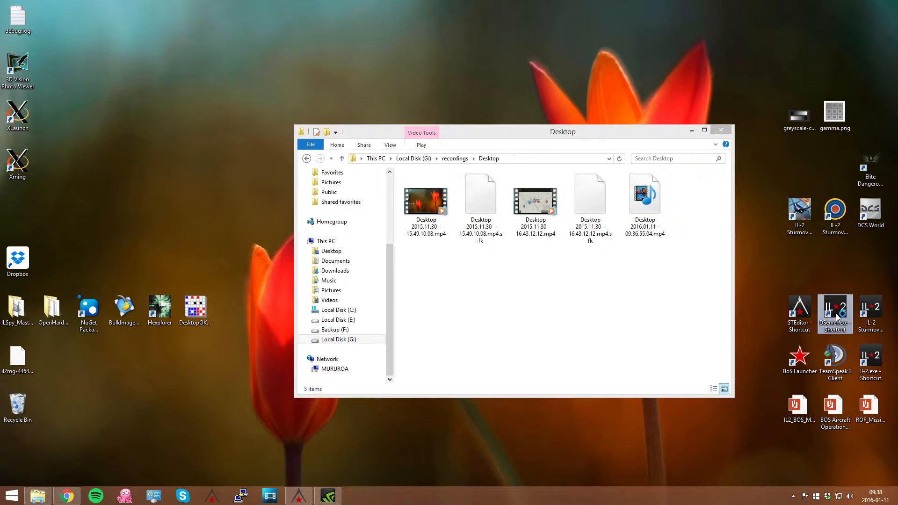
left_click(276, 120)
left_click(291, 130)
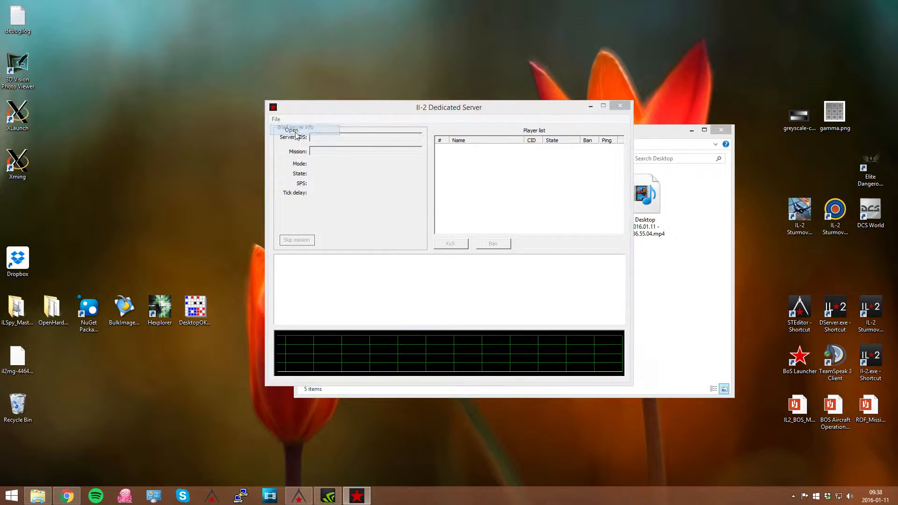
scroll(730, 294, "down", 3)
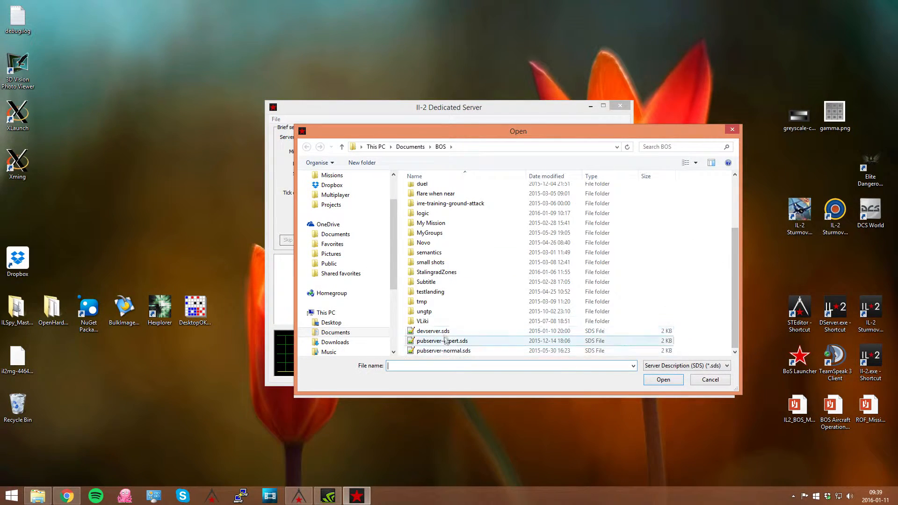
double_click(443, 331)
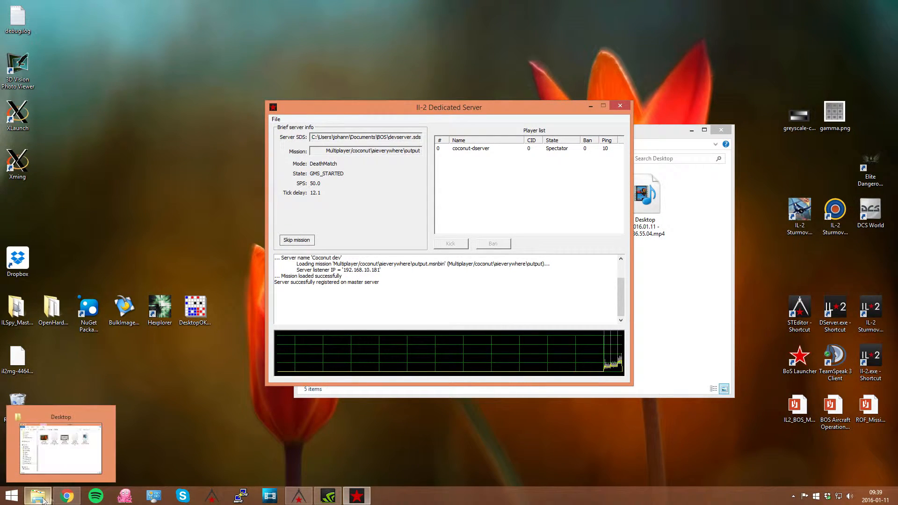
Step: Locate the game's bin\console folder through the game shortcut's file location and launch RConClient.exe
right_click(867, 312)
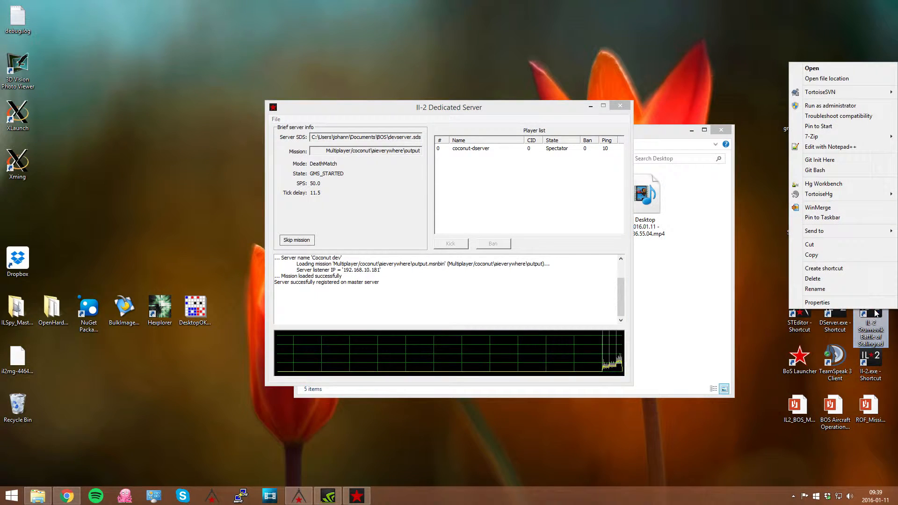
left_click(827, 90)
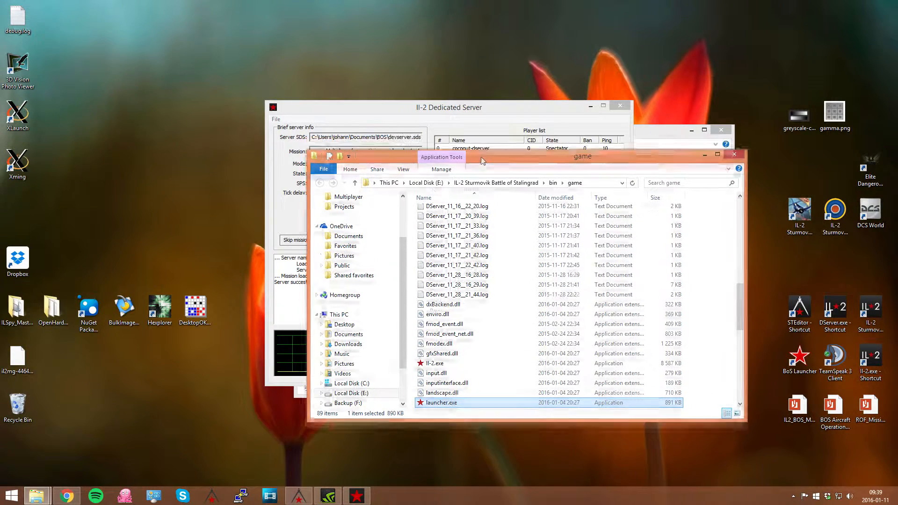
left_click(549, 192)
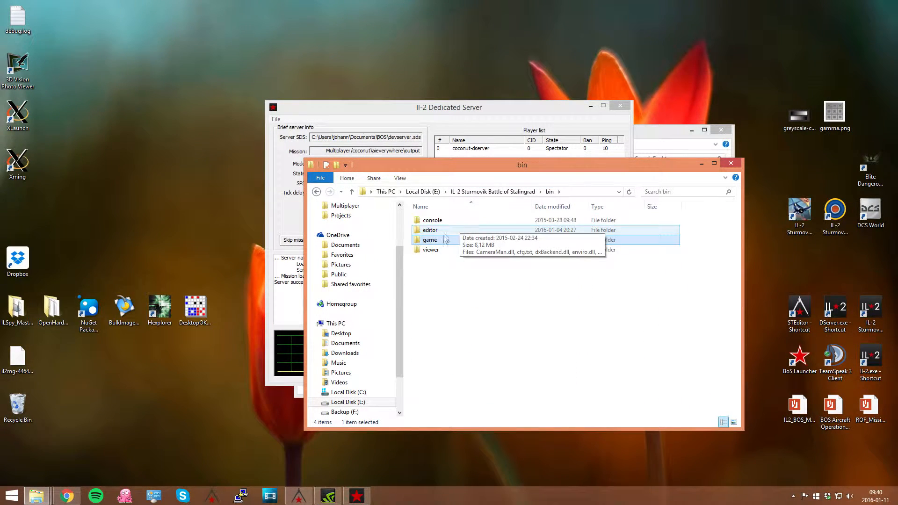
left_click(442, 221)
key("Return")
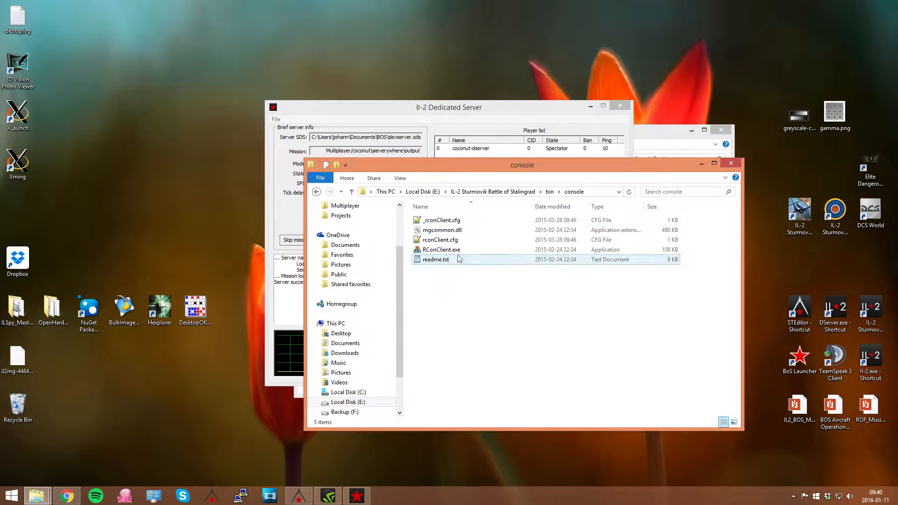
double_click(475, 250)
Step: Connect the console client to 127.0.0.1 port 8991 and fill in the Auth command with the login and password
left_click(294, 158)
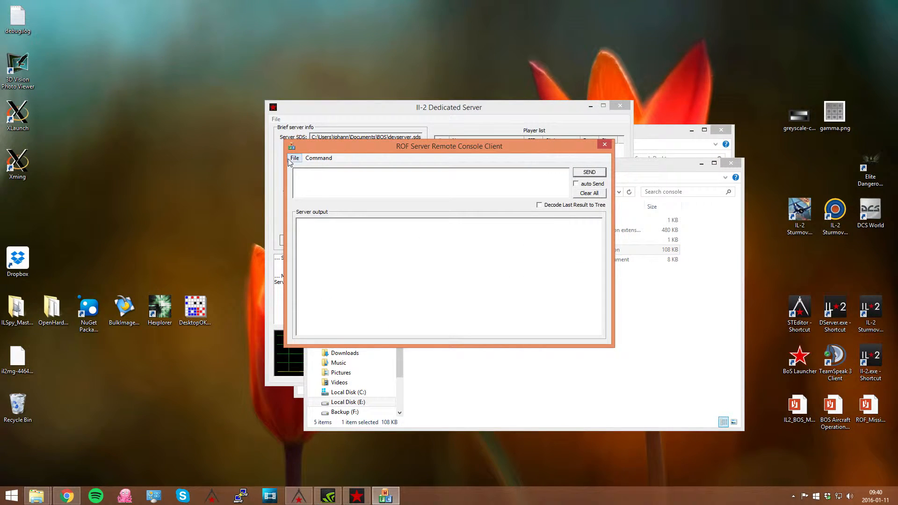
left_click(311, 171)
left_click(500, 257)
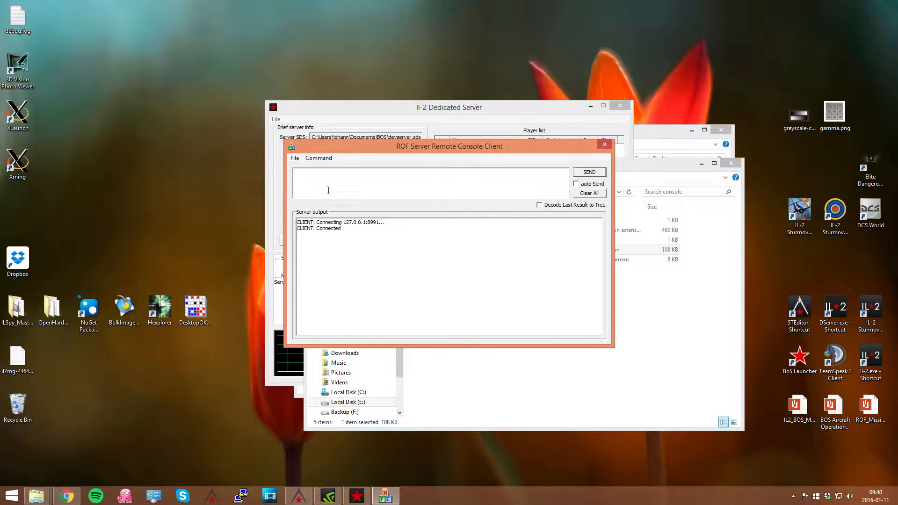
left_click(317, 159)
left_click(339, 174)
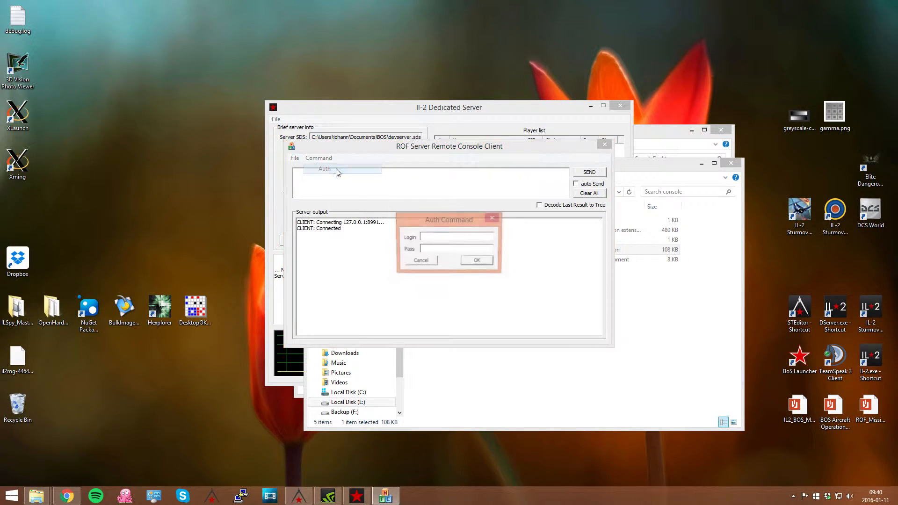
left_click_drag(446, 224, 0, 262)
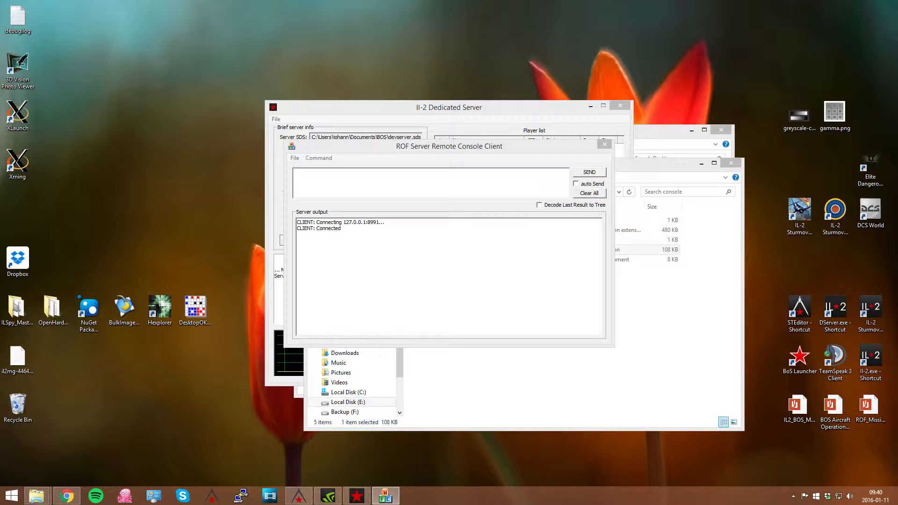
key("Return")
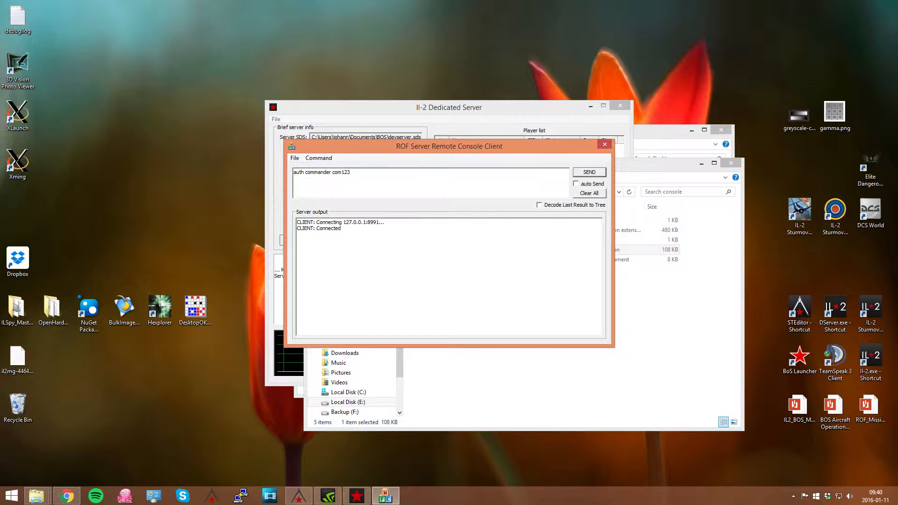
Step: Rearrange the console client and Dedicated Server windows so the server info and the client can be seen together
left_click_drag(385, 147, 431, 242)
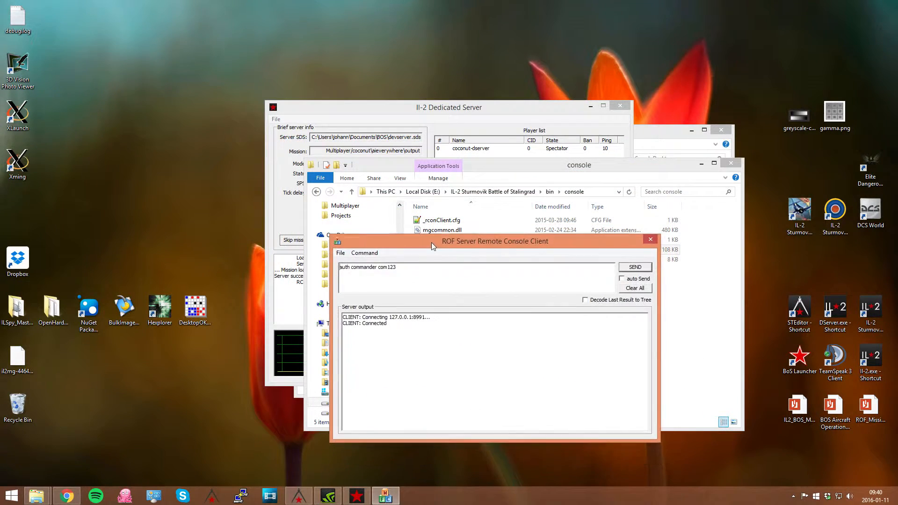
left_click(519, 119)
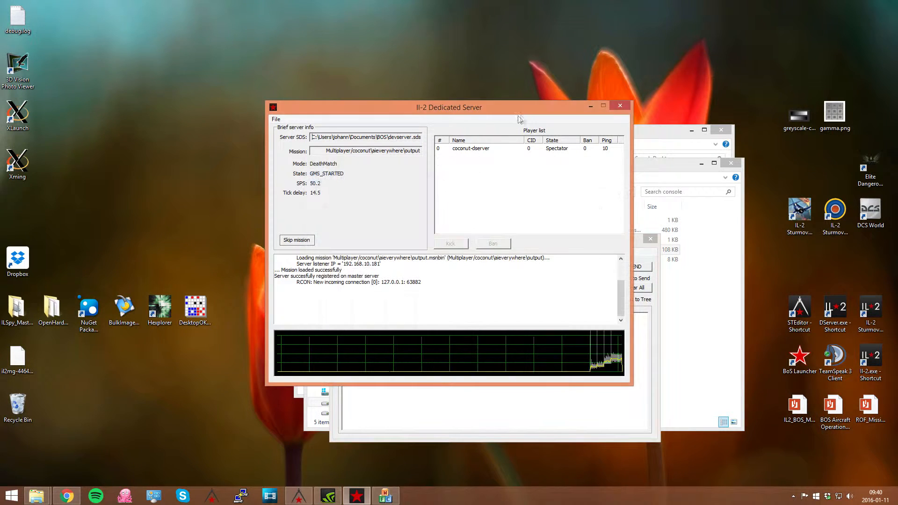
left_click_drag(518, 116, 348, 48)
left_click(561, 246)
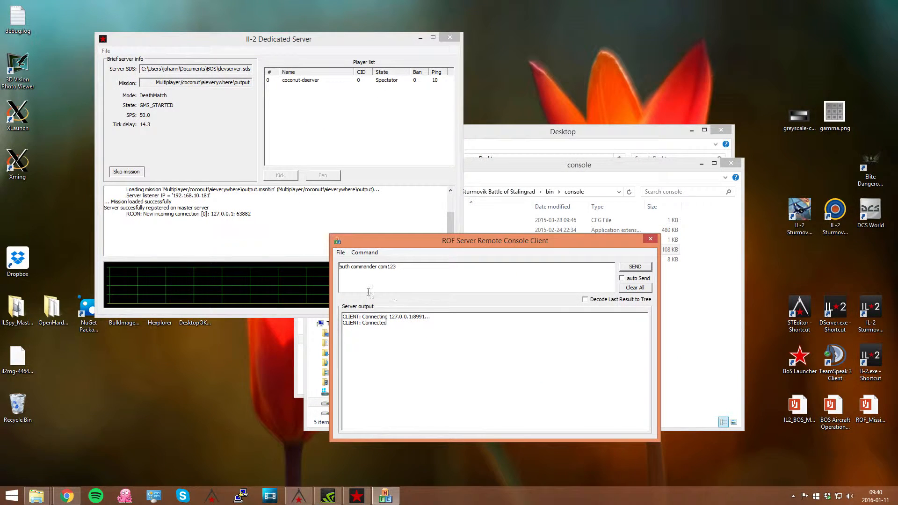
Step: Try to send the Reset SPS command from the console client before authenticating
left_click(365, 252)
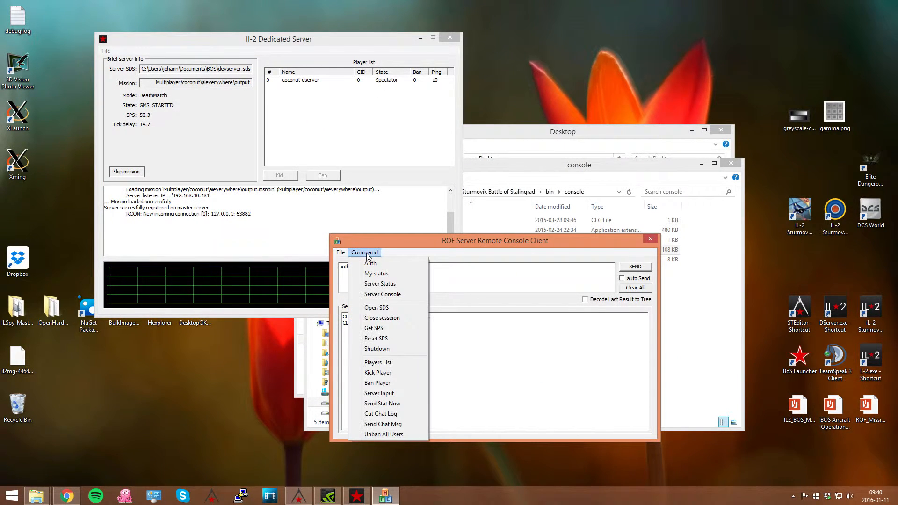
left_click(397, 338)
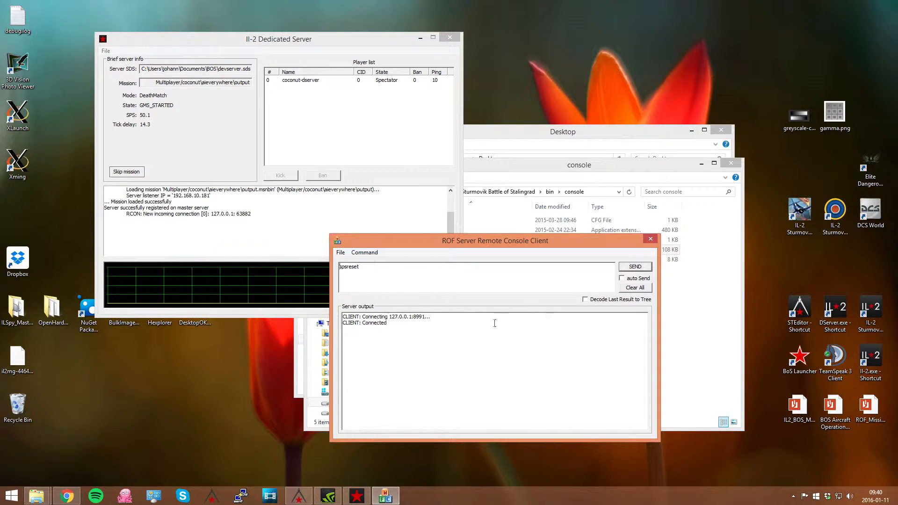
left_click(635, 267)
left_click(364, 252)
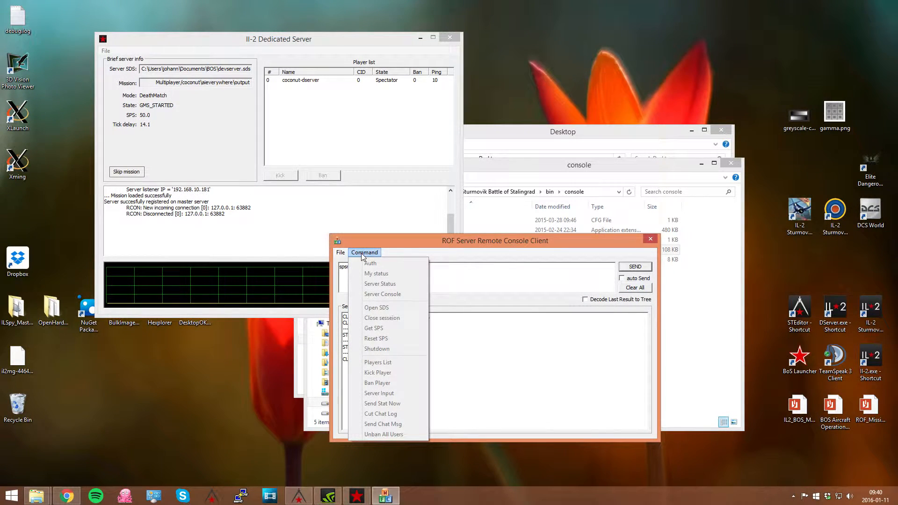
left_click(446, 242)
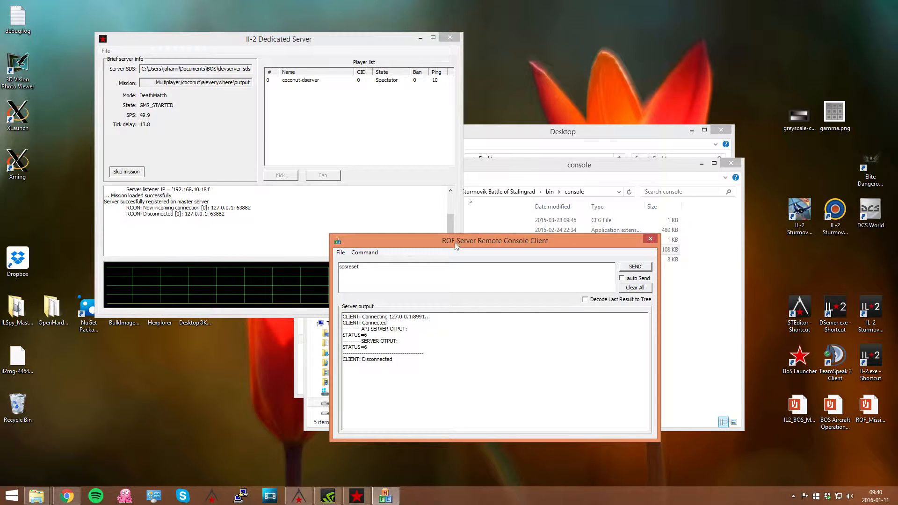
Step: Reconnect the console client to the server at 127.0.0.1 port 8991
left_click(341, 253)
left_click(360, 263)
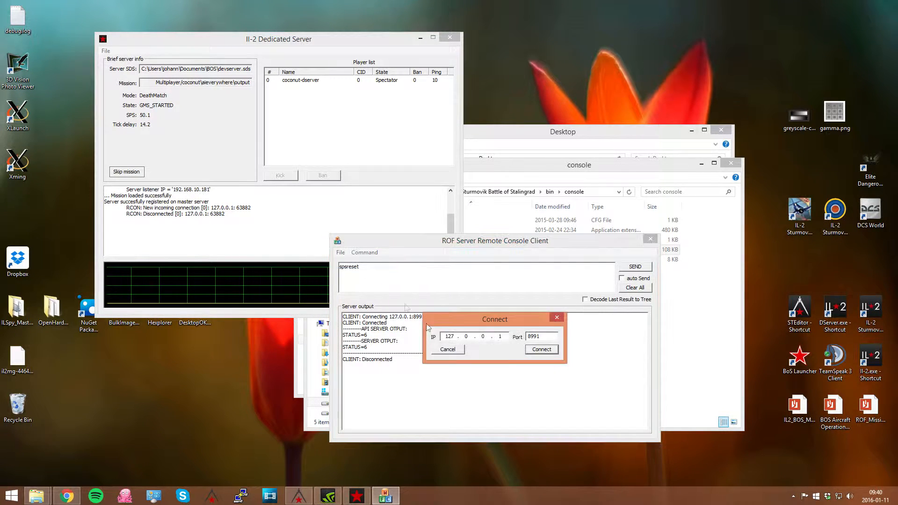
left_click(546, 348)
Step: Authenticate with the server by filling in the Auth command's login and password and sending it
left_click(364, 252)
left_click(367, 262)
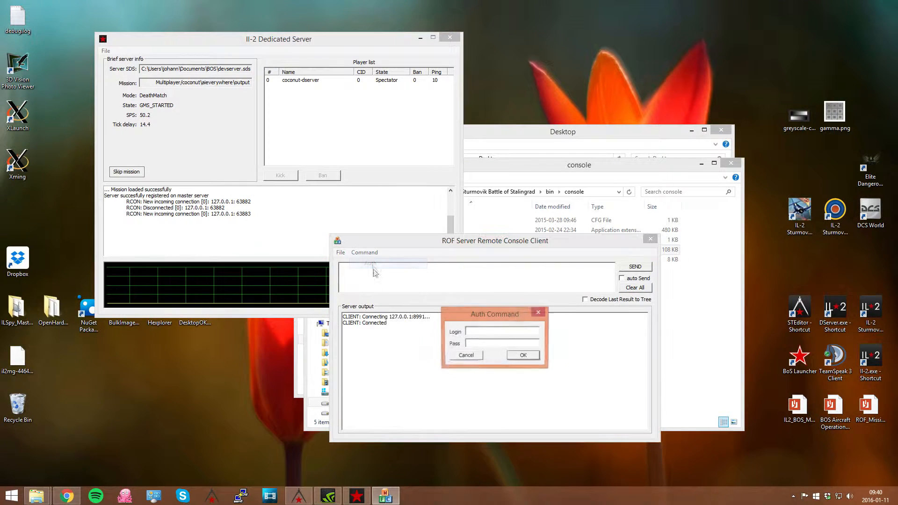
left_click_drag(501, 316, 0, 284)
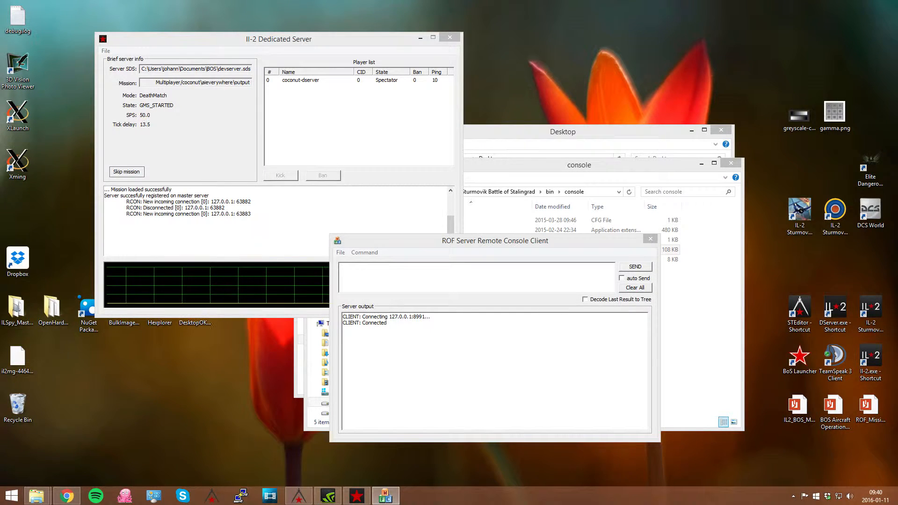
key("Return")
left_click(635, 266)
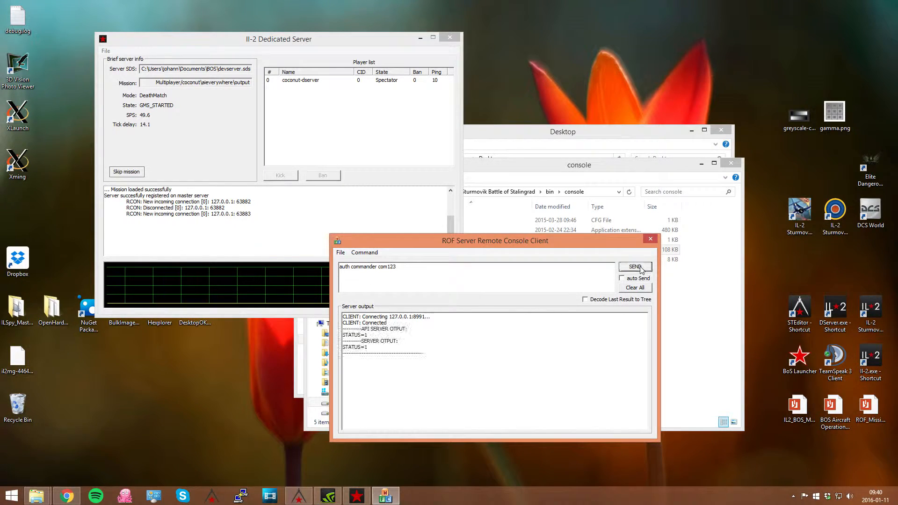
Step: Send the Reset SPS command to the server, followed by the Get SPS command to query its SPS statistics
left_click(365, 253)
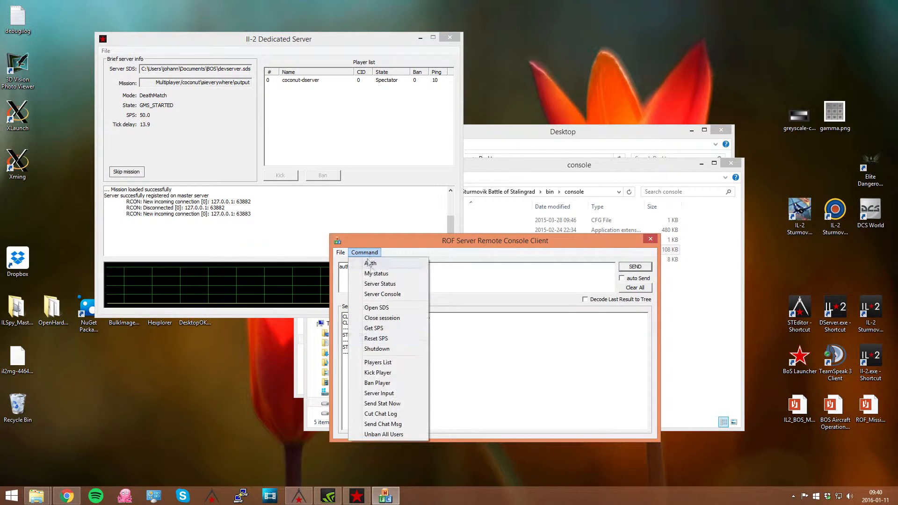
left_click(375, 338)
left_click(642, 270)
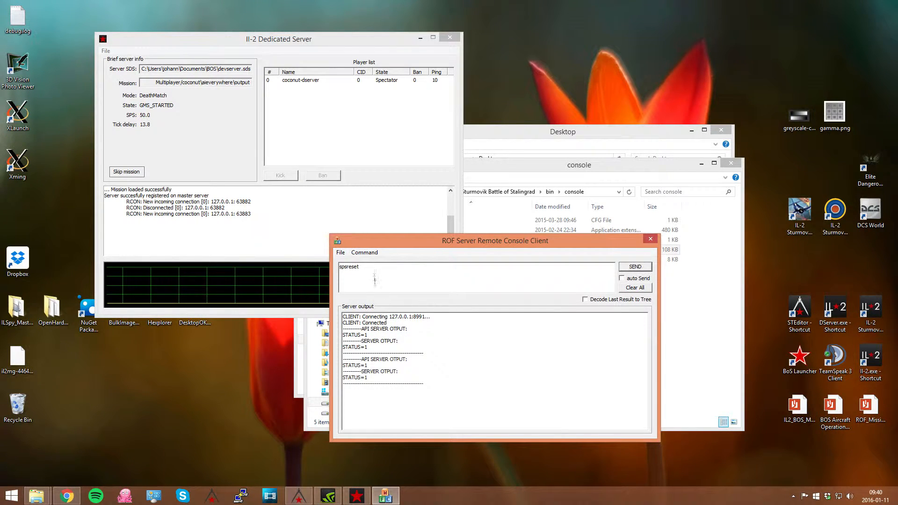
left_click(365, 253)
left_click(391, 329)
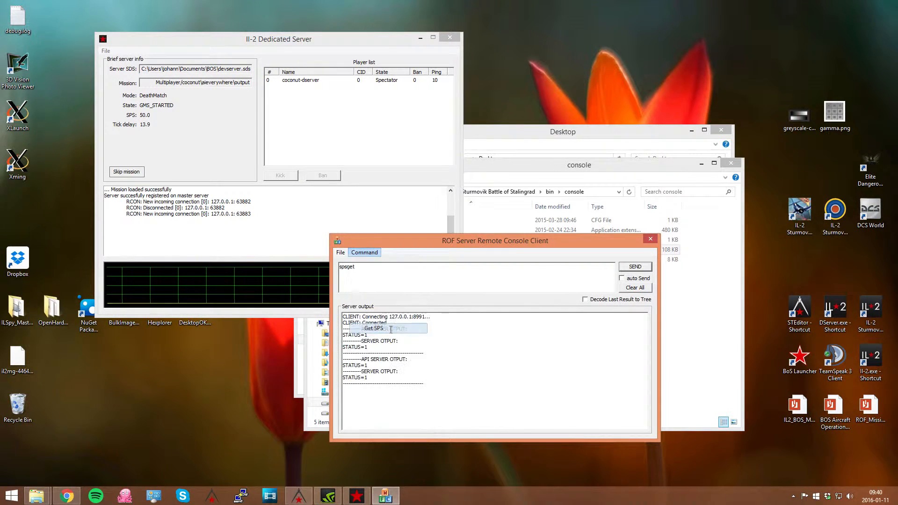
left_click(639, 270)
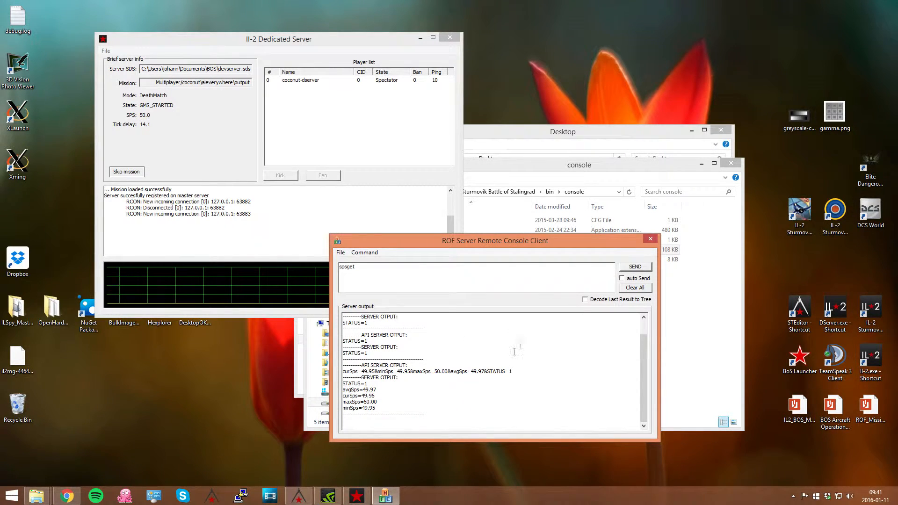
Step: View the Server Input command's entry dialog and dismiss it without entering an input name
left_click(365, 253)
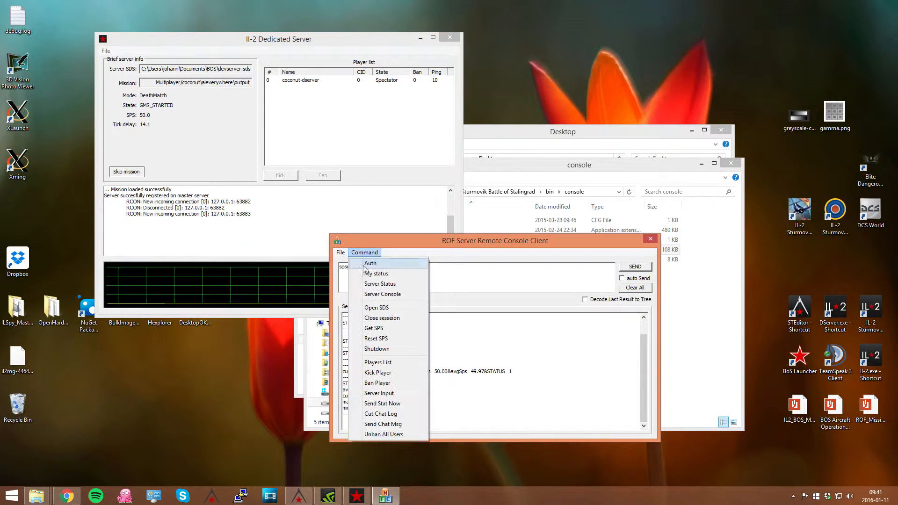
left_click(380, 393)
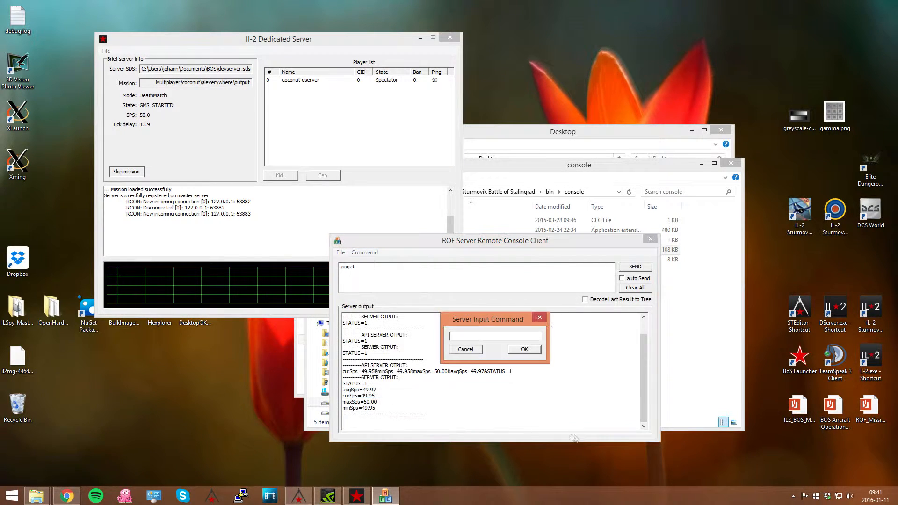
left_click(465, 349)
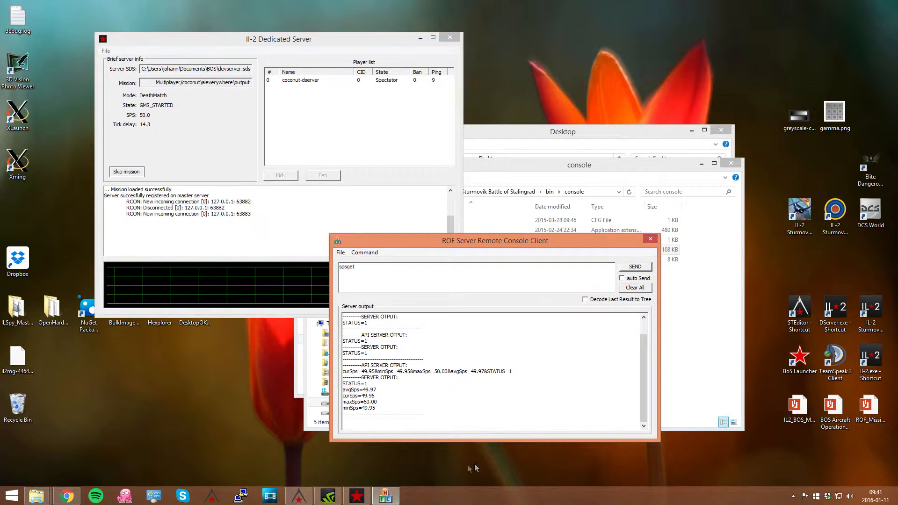
Step: Switch to BOSEditor and examine the priority inputs and timers in the TickDelayManagement logic
left_click(305, 498)
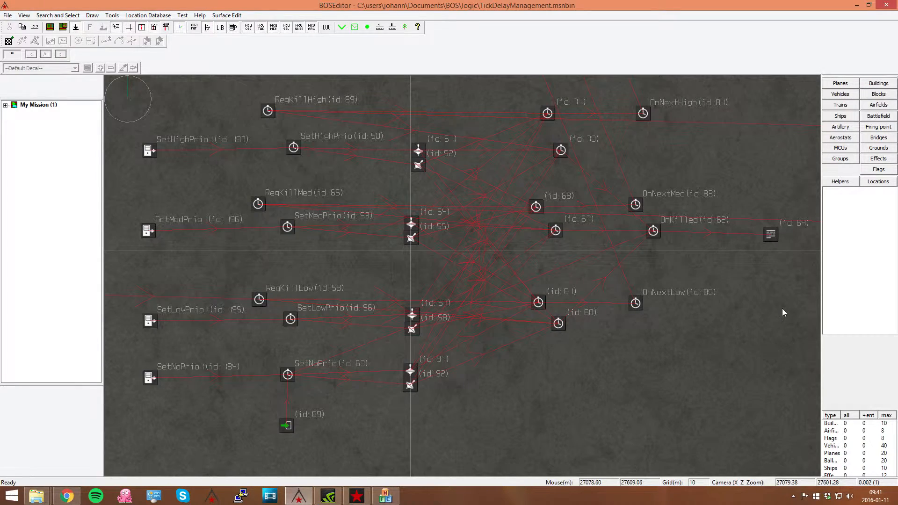
right_click_drag(784, 313, 771, 330)
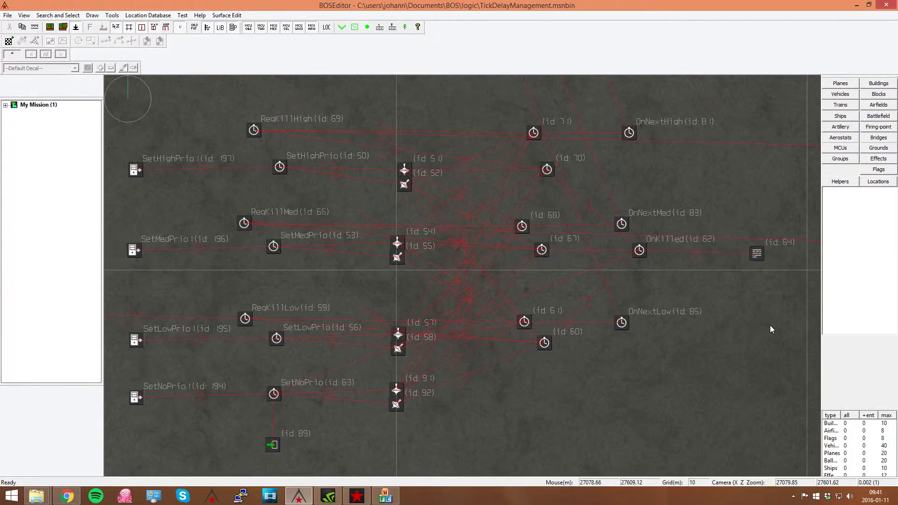
right_click_drag(596, 419, 613, 403)
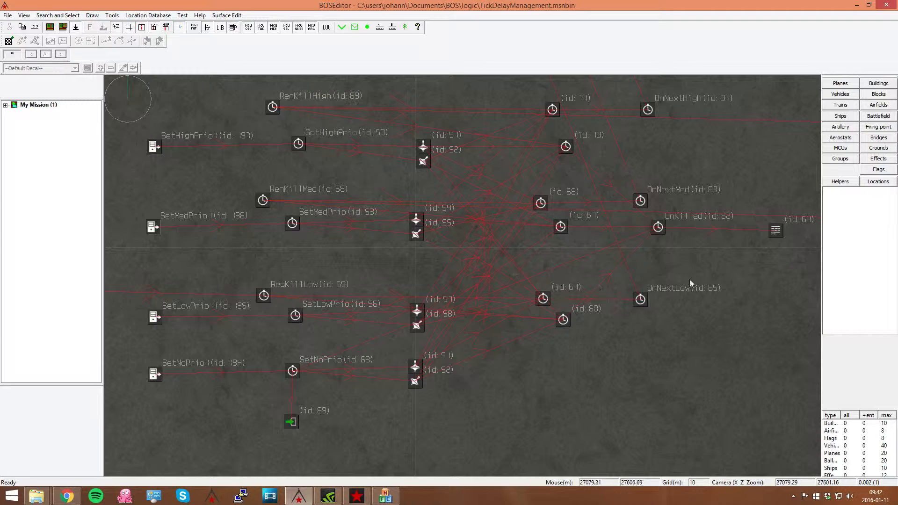
Step: Examine how the four priority logic groups link to each other, and return to the group containing the KillSomething server input
scroll(738, 304, "down", 5)
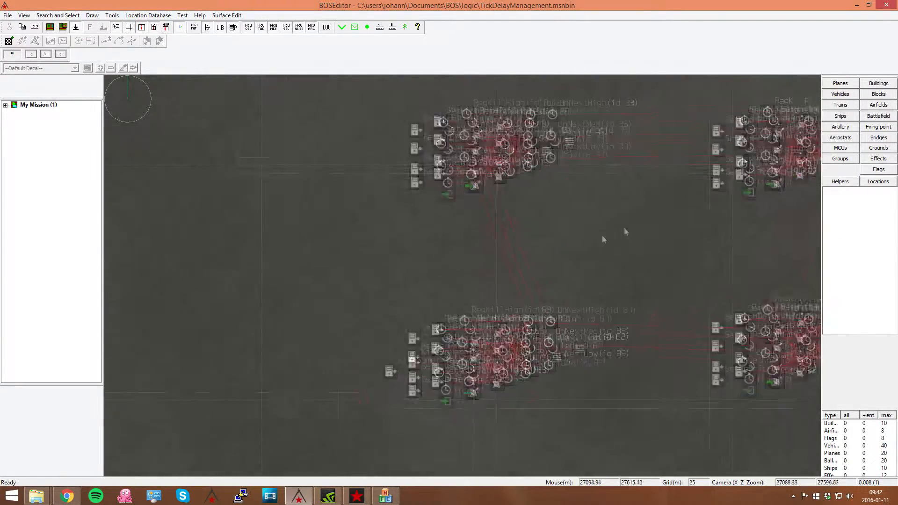
mouse_move(602, 236)
middle_mouse_down()
mouse_move(504, 272)
mouse_move(594, 249)
middle_mouse_up()
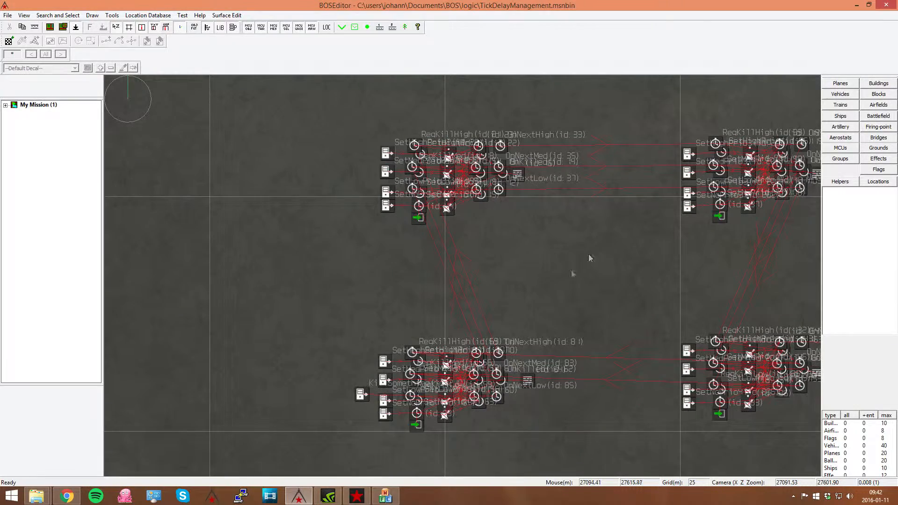
middle_click_drag(639, 266, 615, 242)
middle_click_drag(619, 346, 594, 340)
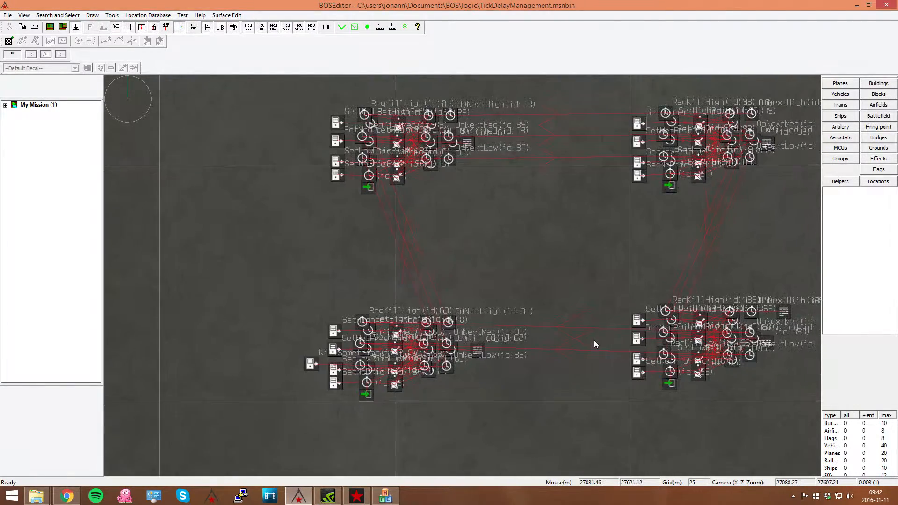
middle_click_drag(612, 248, 534, 287)
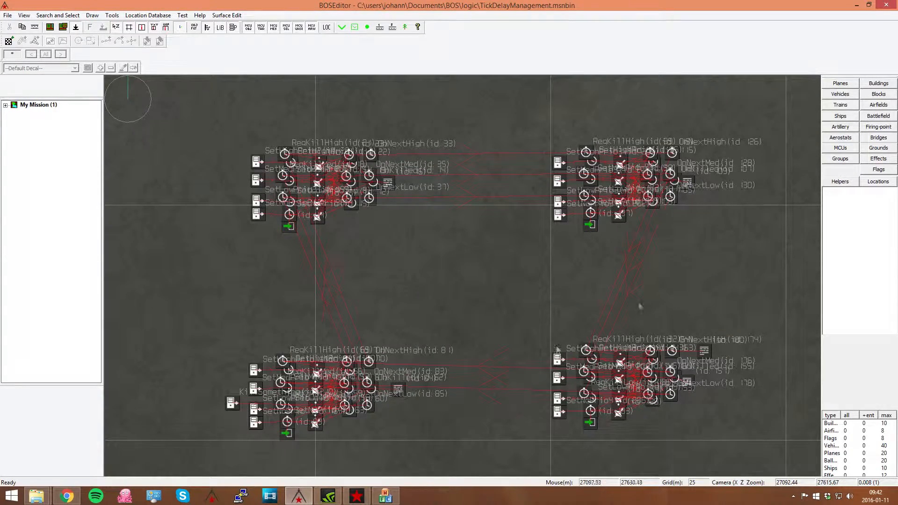
middle_click_drag(458, 409, 657, 284)
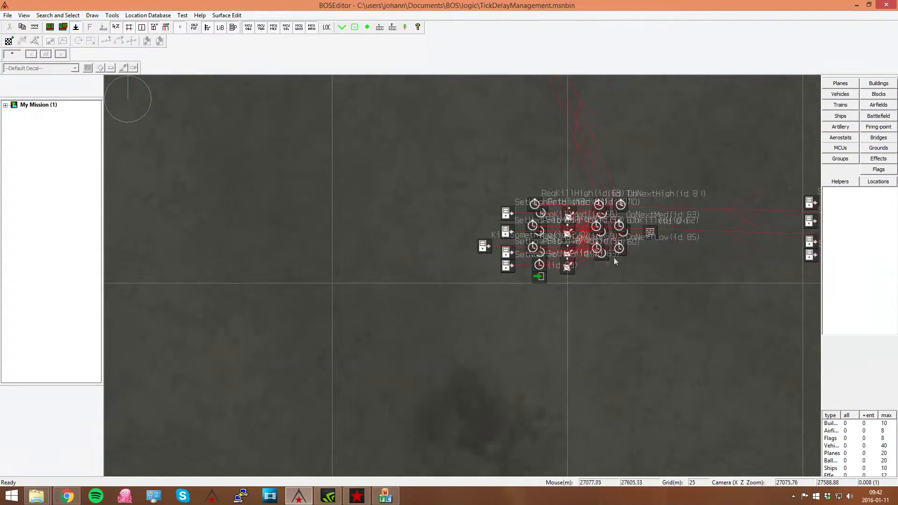
scroll(607, 257, "up", 5)
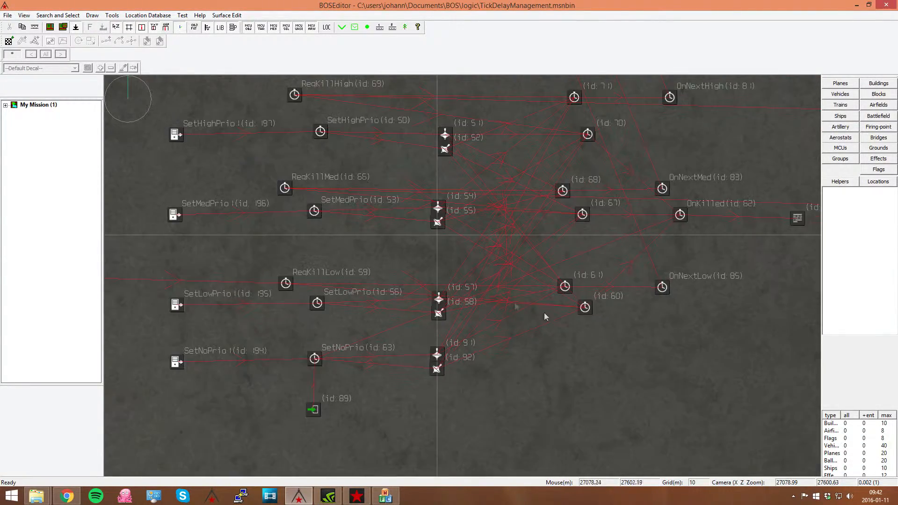
middle_click_drag(603, 334, 500, 335)
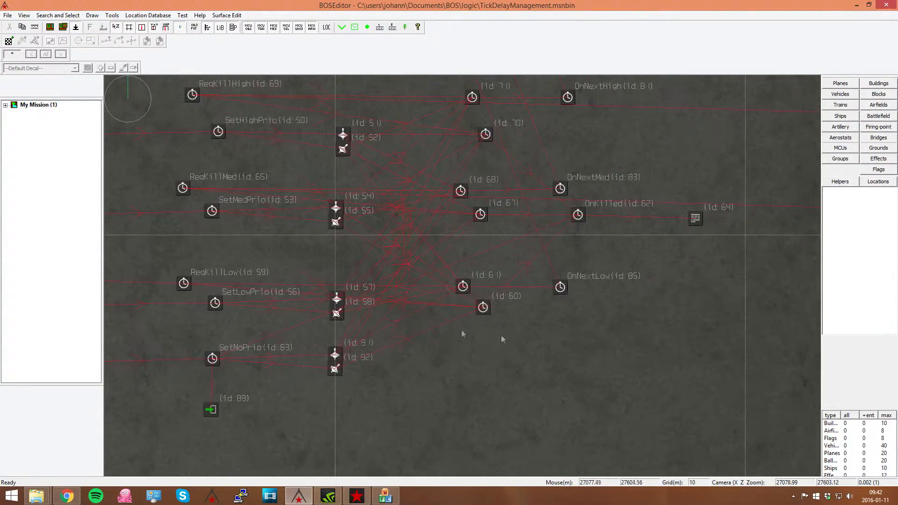
middle_click_drag(393, 285, 486, 261)
scroll(487, 262, "down", 3)
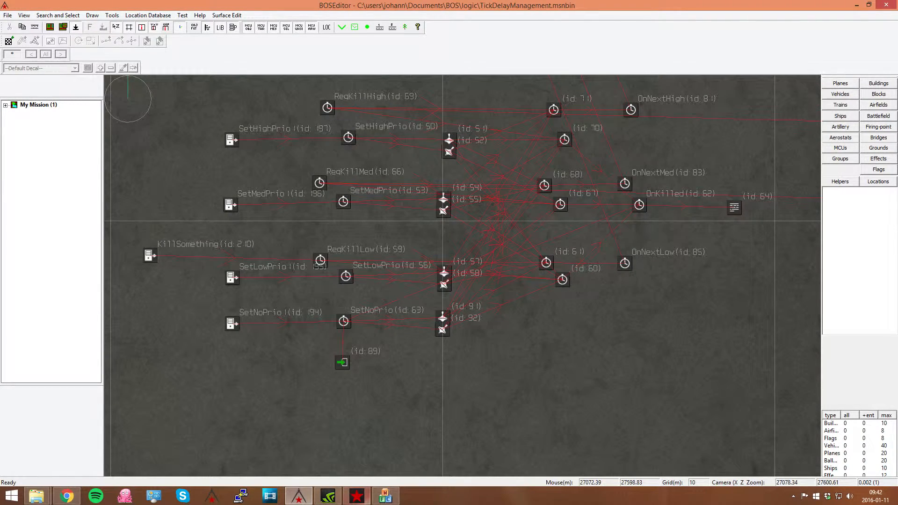
Step: Switch to the ROF Server Remote Console Client, enter KillSomething as the Server Input command's name, and cancel without sending it
left_click(385, 497)
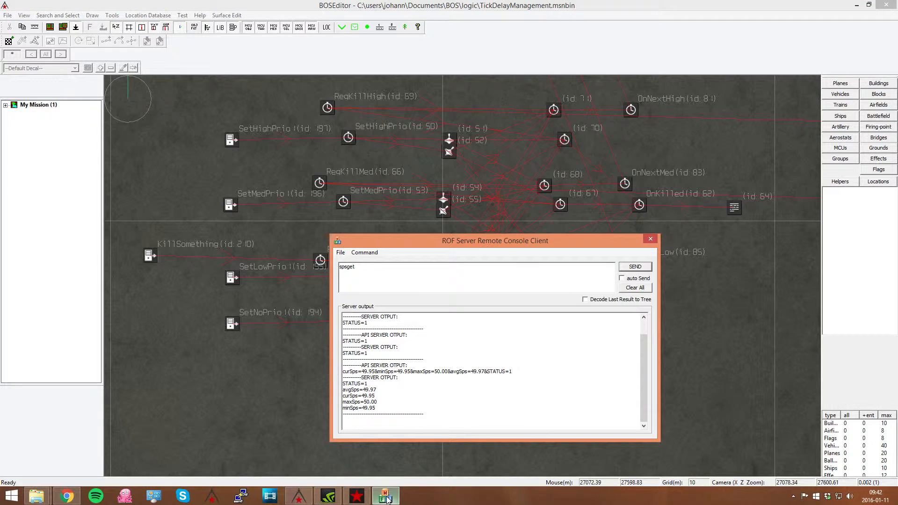
left_click(364, 253)
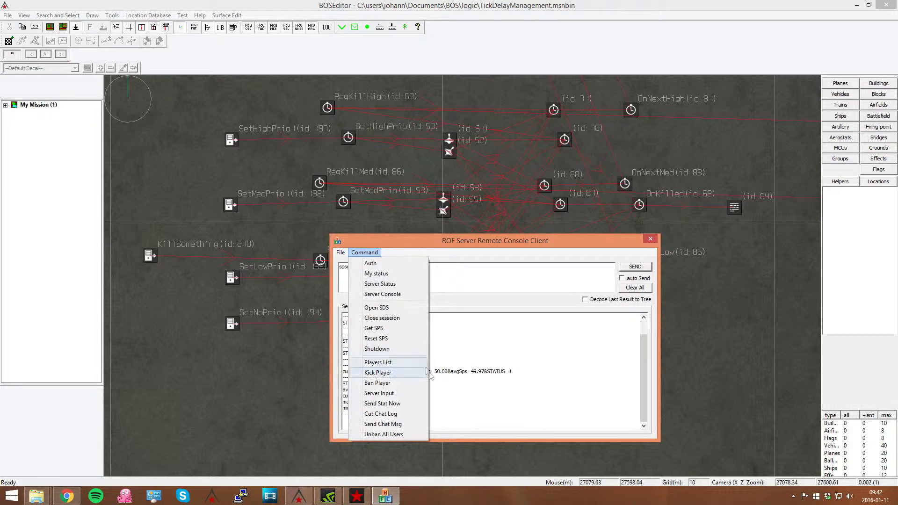
left_click(398, 396)
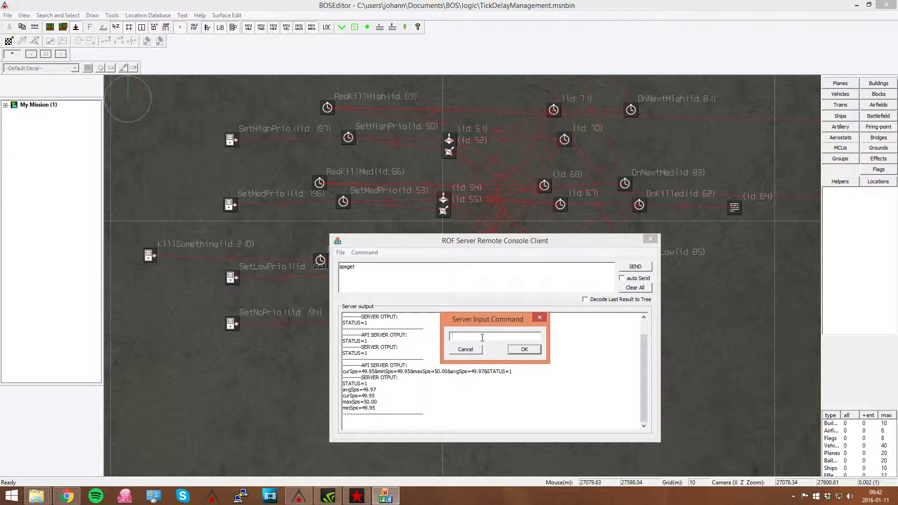
type("KillSomething")
left_click(466, 351)
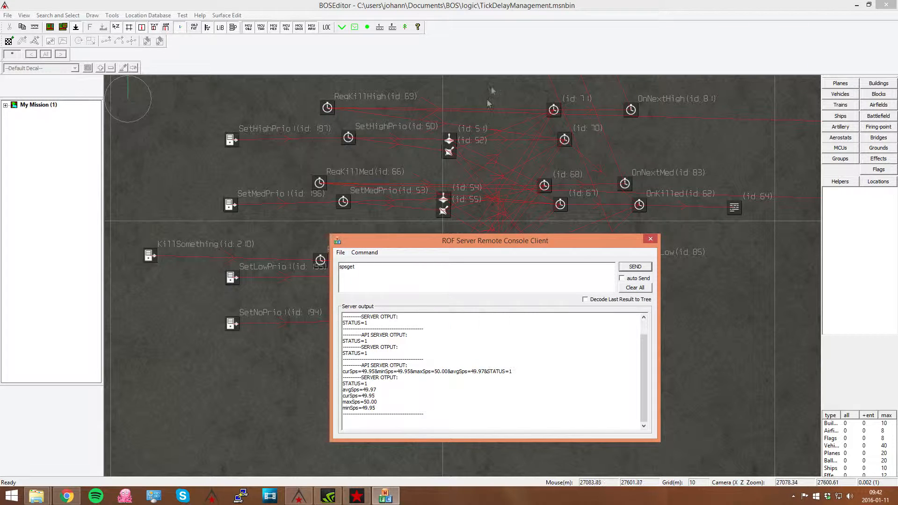
Step: Return to BOSEditor, restrict the displayed link lines to selected objects, and select the KillSomething server input
left_click(501, 3)
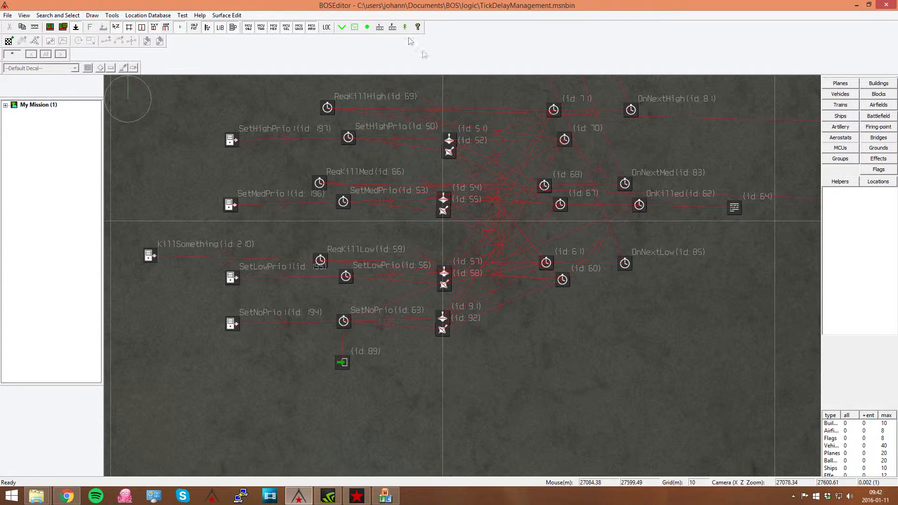
left_click(286, 27)
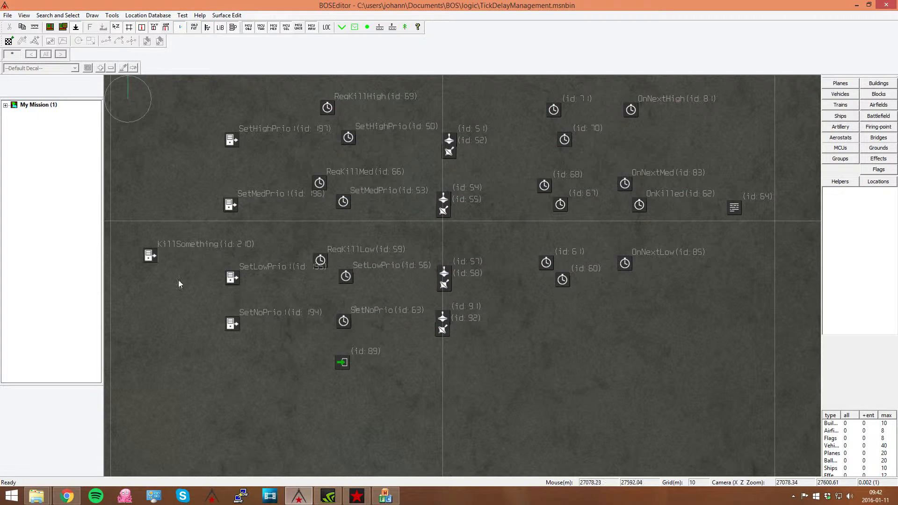
left_click(151, 255)
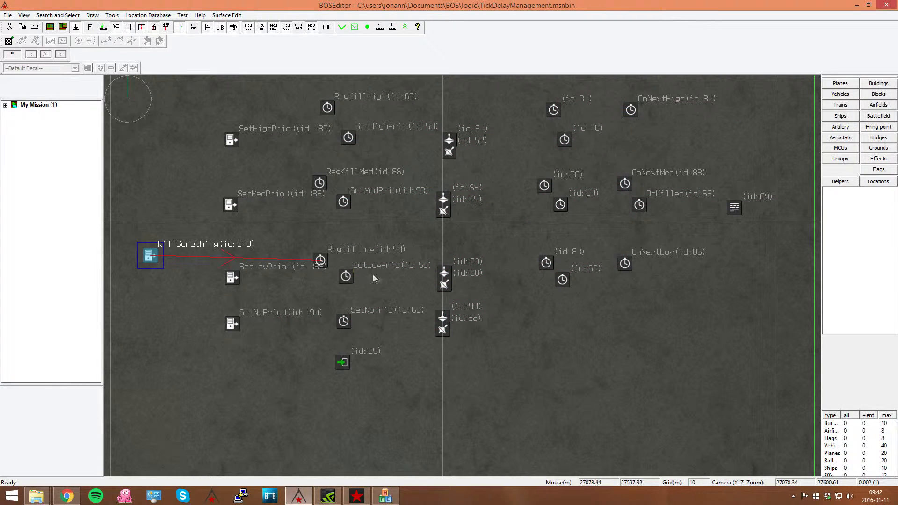
Step: Examine the outgoing links of the ReqKillLow timer, and those of timers 61 and 60
left_click(321, 262)
right_click_drag(536, 309, 427, 319)
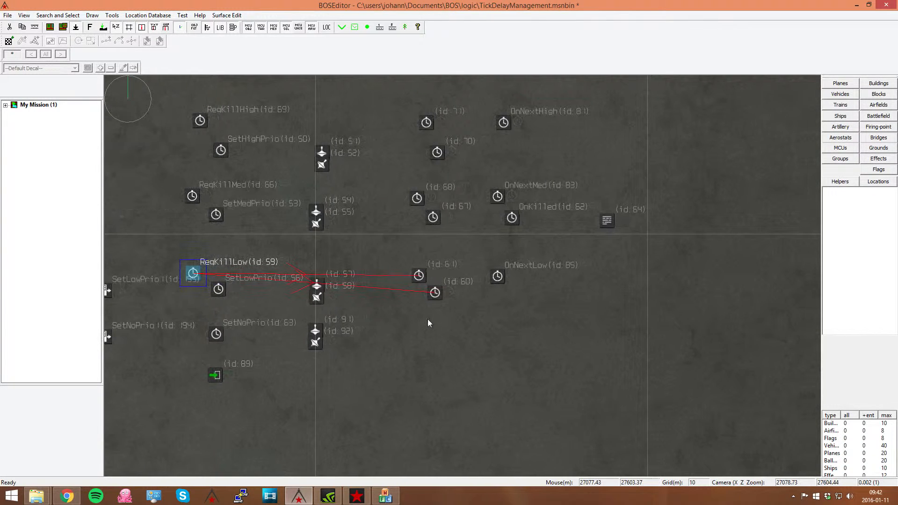
right_click_drag(482, 314, 459, 317)
scroll(399, 279, "up", 2)
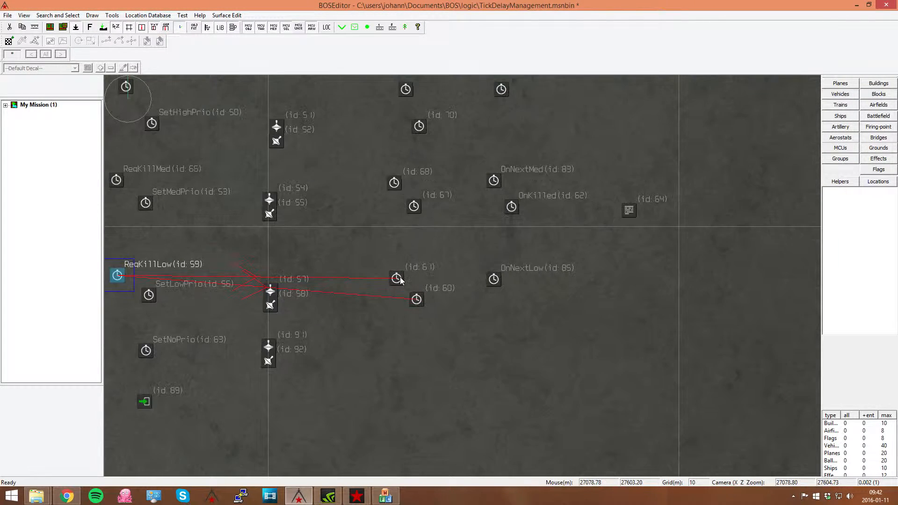
left_click(396, 278)
left_click(418, 300)
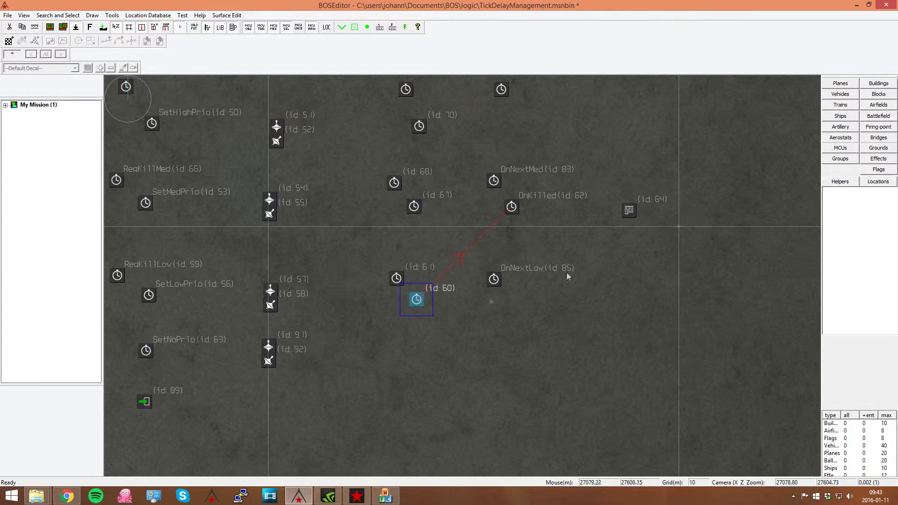
left_click(396, 278)
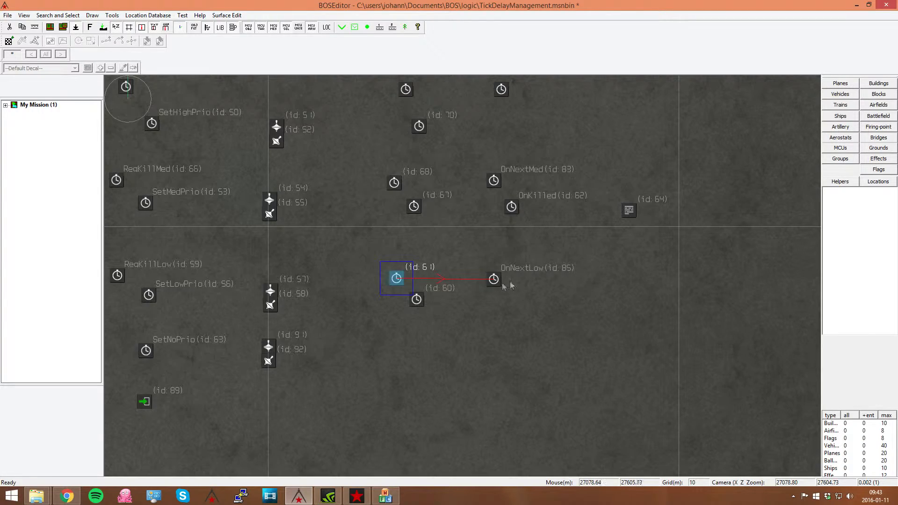
Step: Follow the OnNextLow timer's link to its target in the neighbouring logic group and come back to the timer
right_click_drag(601, 223, 579, 392)
left_click(485, 361)
scroll(551, 299, "down", 3)
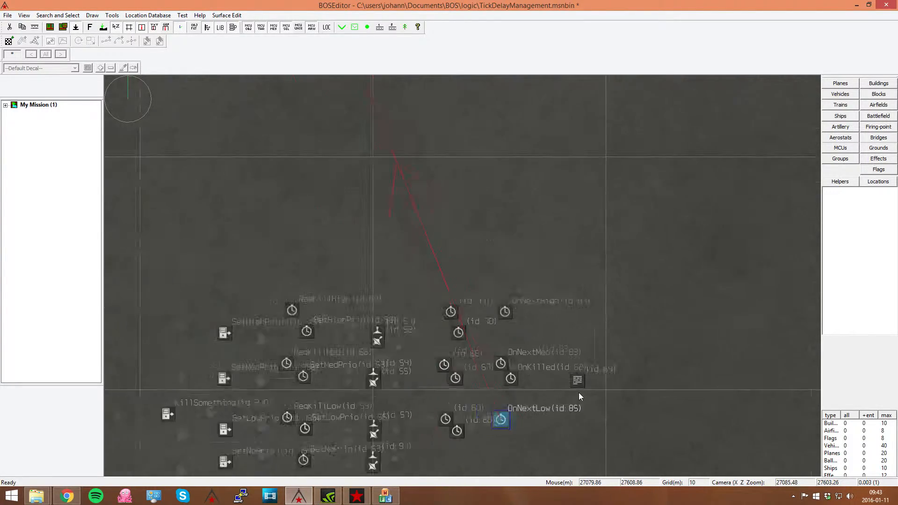
scroll(579, 392, "down", 8)
right_click_drag(543, 248, 541, 282)
scroll(463, 233, "up", 13)
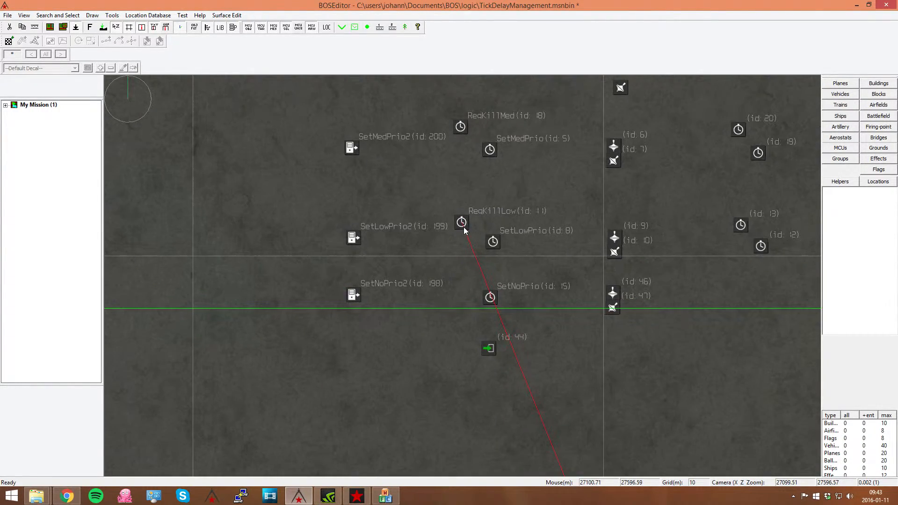
right_click_drag(620, 377, 487, 294)
scroll(487, 294, "down", 8)
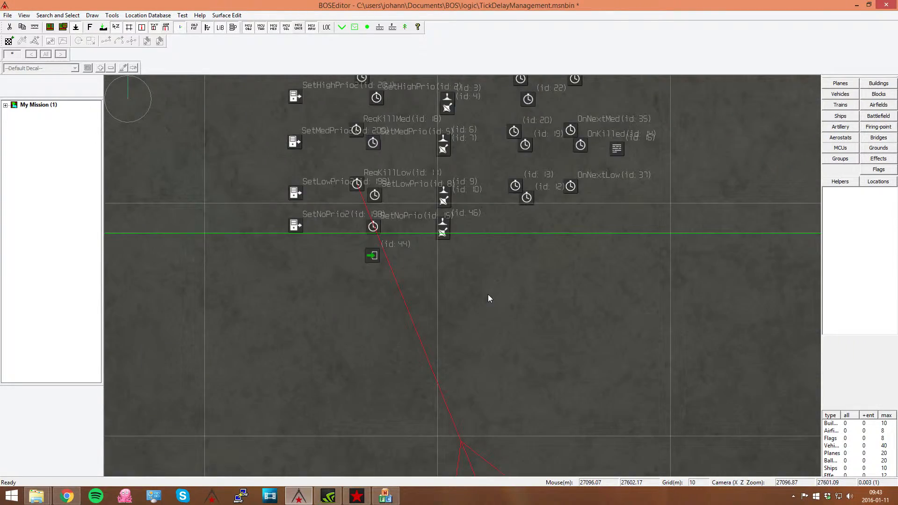
right_click_drag(594, 397, 588, 172)
right_click_drag(537, 347, 547, 259)
scroll(542, 276, "up", 8)
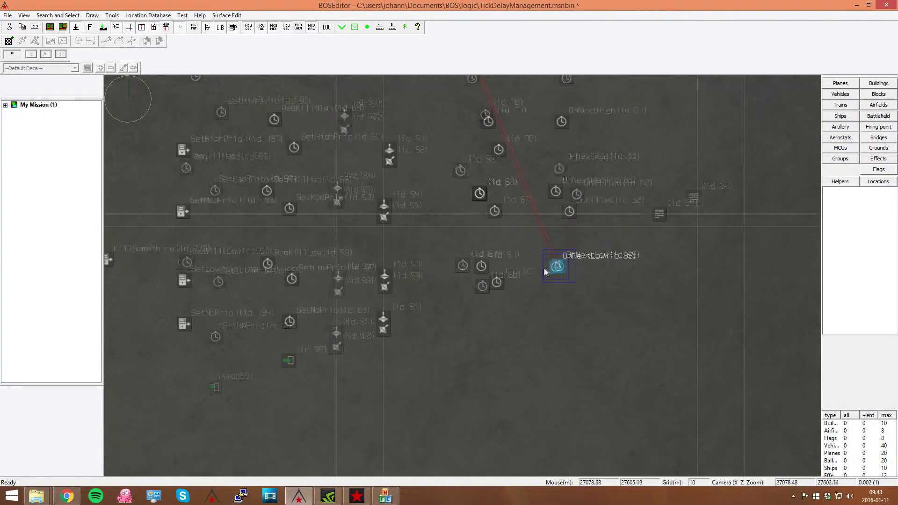
Step: Compare the outgoing links of timers 60 and 61 by selecting them alternately
left_click(603, 274)
left_click(481, 286)
left_click(462, 265)
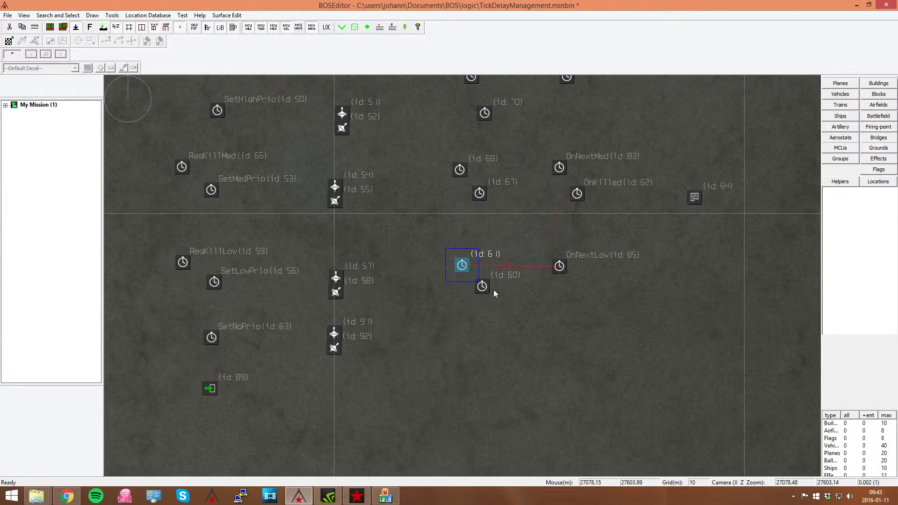
left_click(483, 288)
left_click(459, 263)
left_click(480, 289)
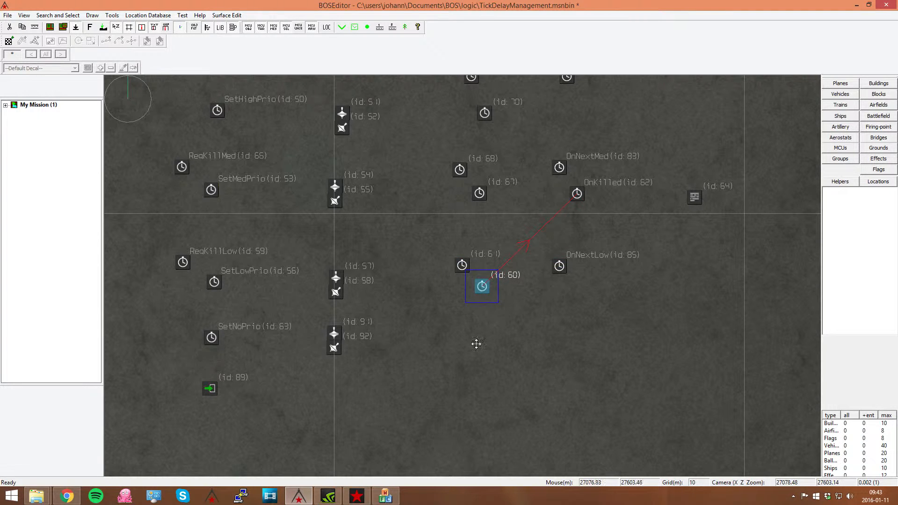
Step: Trace the no-priority logic by examining the links of node 89, the SetNoPrio timer and node 92
left_click(475, 342)
right_click_drag(419, 373, 479, 351)
right_click_drag(271, 406, 384, 395)
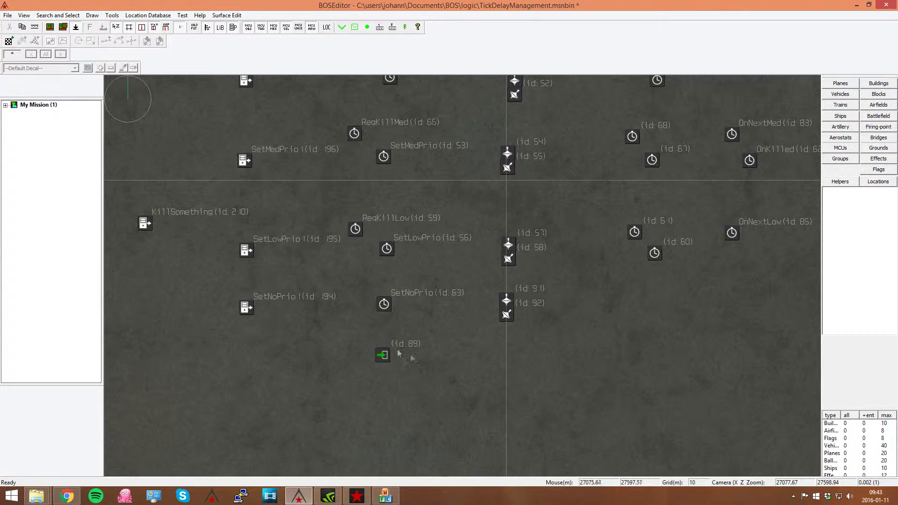
left_click(391, 359)
left_click(383, 304)
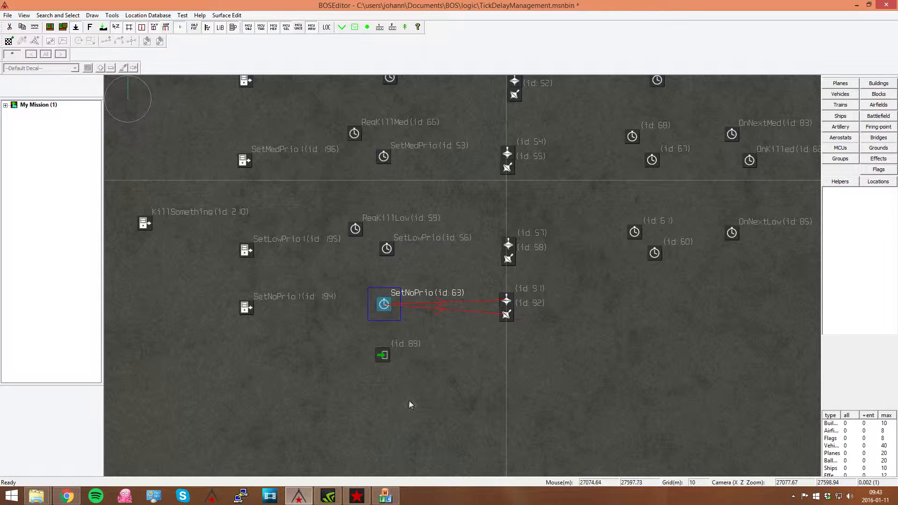
right_click_drag(578, 338, 508, 343)
left_click(435, 320)
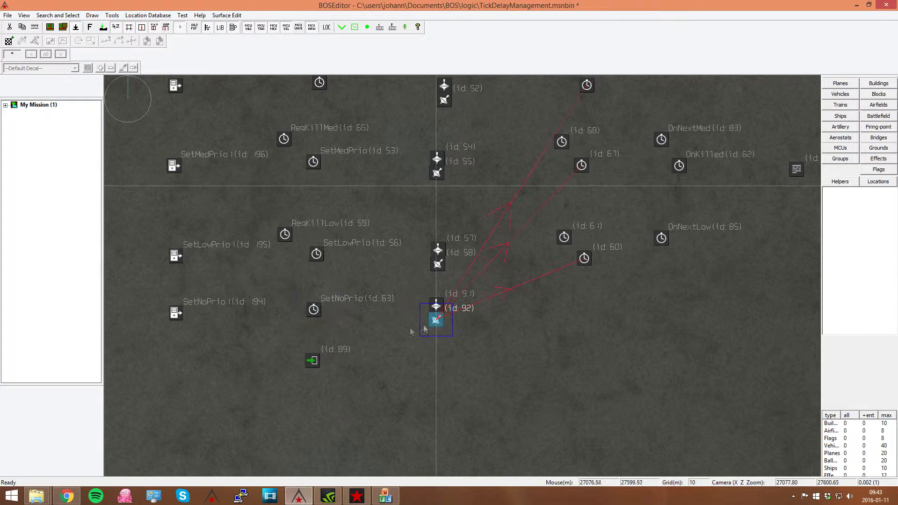
left_click(312, 362)
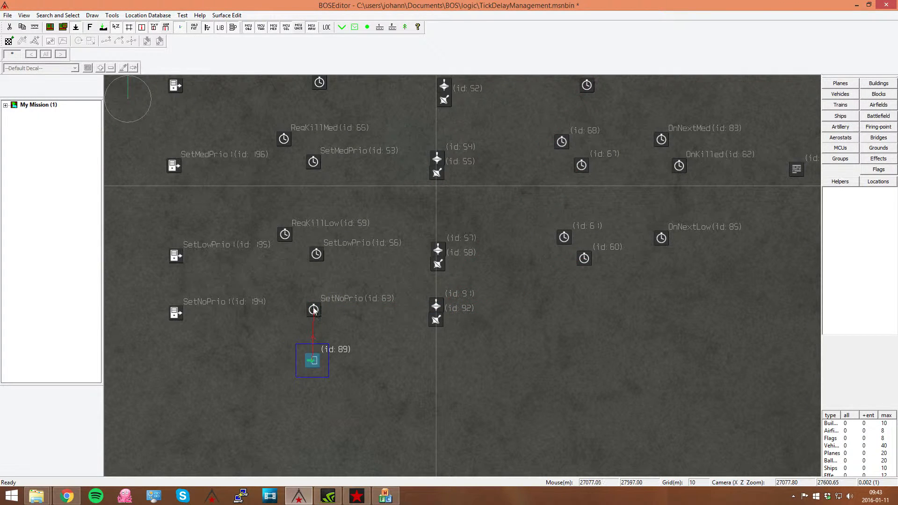
left_click(314, 309)
left_click(436, 321)
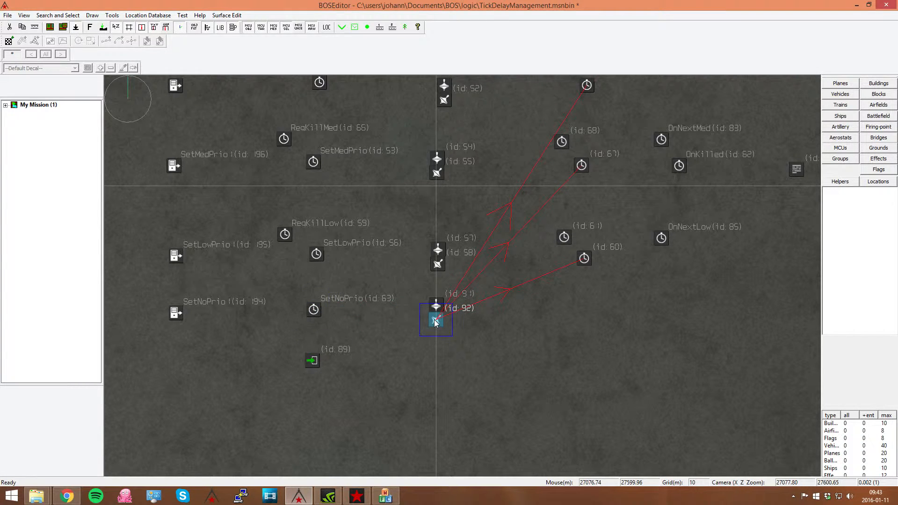
Step: Examine the outgoing links of timer 60 and of the SetLowPrio timer
middle_click_drag(548, 330, 474, 342)
middle_click_drag(572, 281, 510, 312)
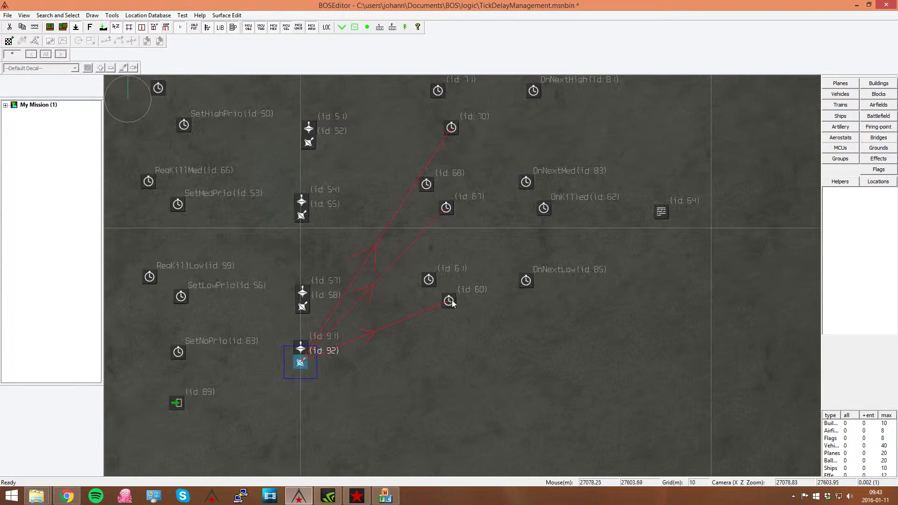
left_click(450, 301)
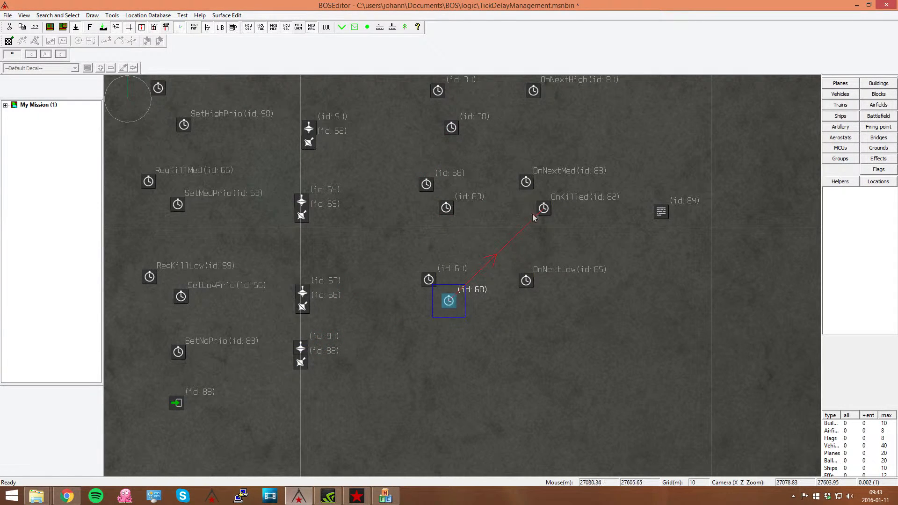
middle_click_drag(744, 264, 705, 264)
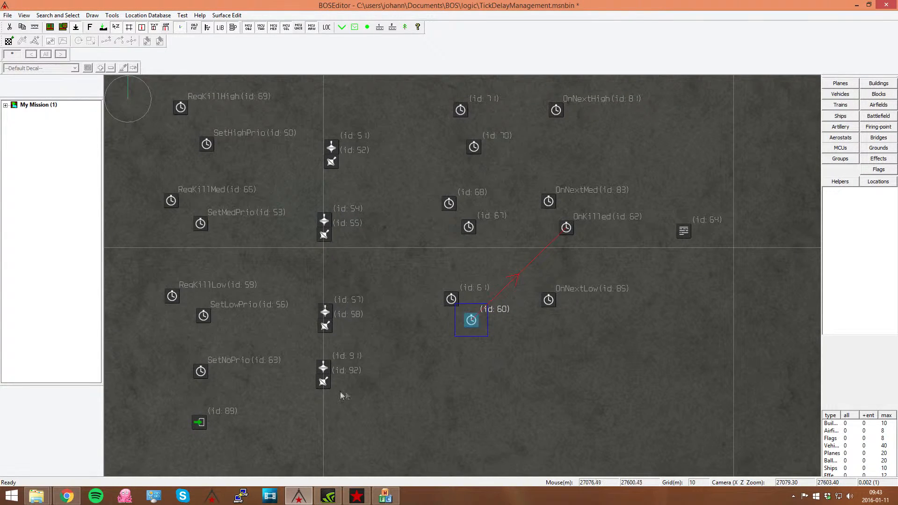
left_click(204, 318)
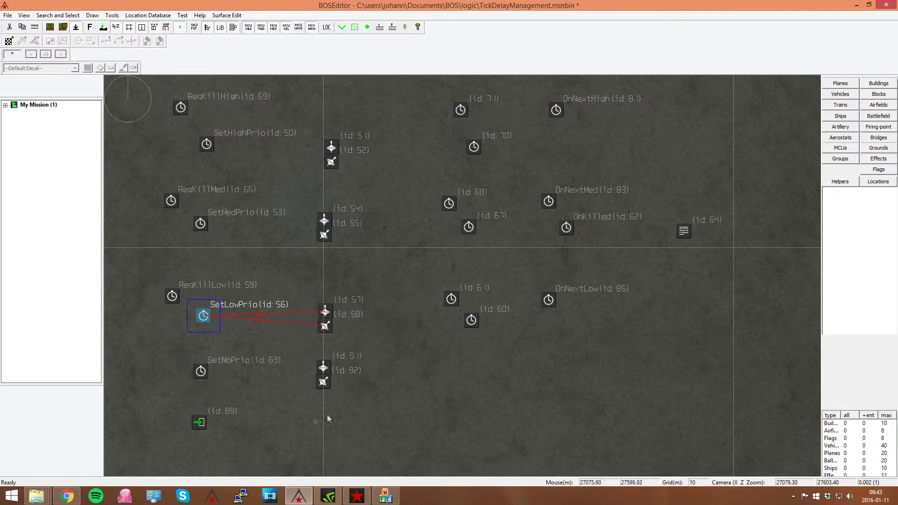
left_click(470, 321)
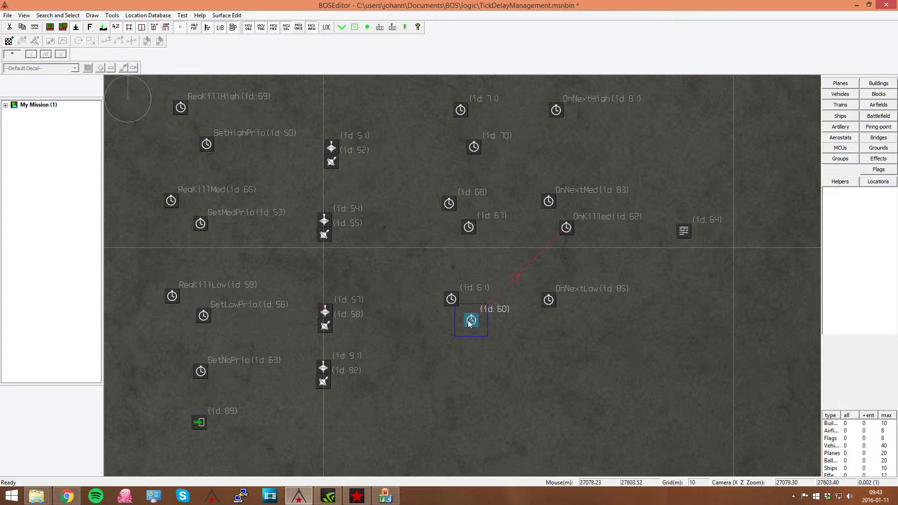
Step: Follow the link from timer 61 to OnNextLow timer 85 and on to its target in the neighbouring logic group
left_click(452, 298)
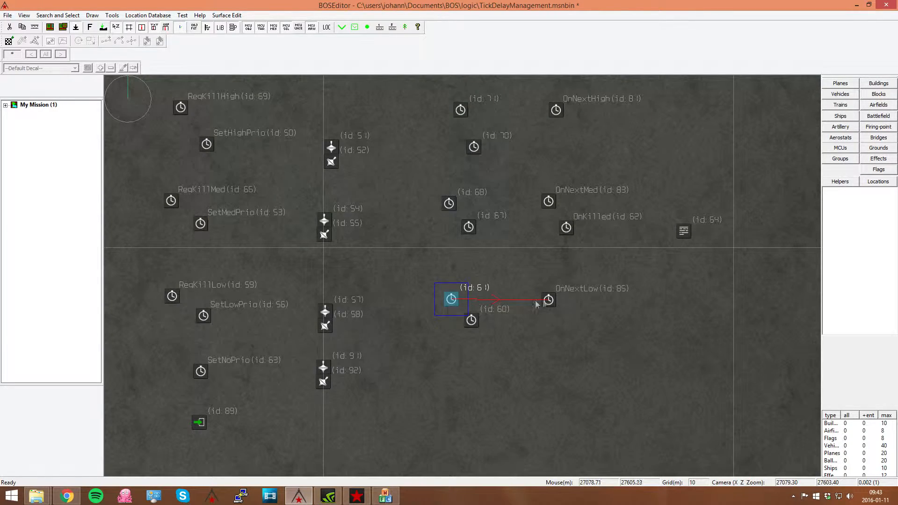
left_click(550, 302)
middle_click_drag(666, 271, 640, 405)
scroll(640, 405, "down", 6)
scroll(641, 405, "down", 3)
middle_click_drag(655, 250, 616, 344)
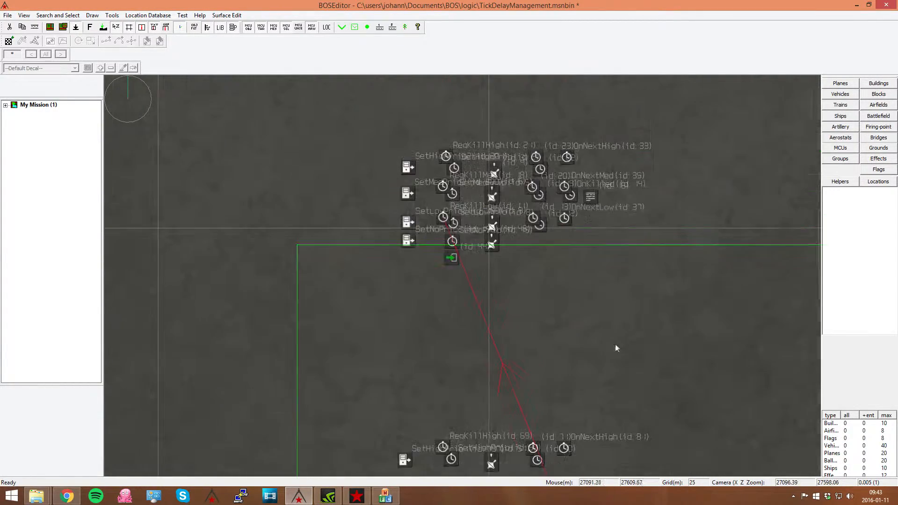
Step: Examine the neighbouring logic group that OnNextLow timer 85 links to and how the four groups are arranged
middle_click_drag(688, 295, 669, 330)
scroll(423, 263, "up", 5)
scroll(423, 261, "down", 3)
middle_click_drag(641, 286, 541, 274)
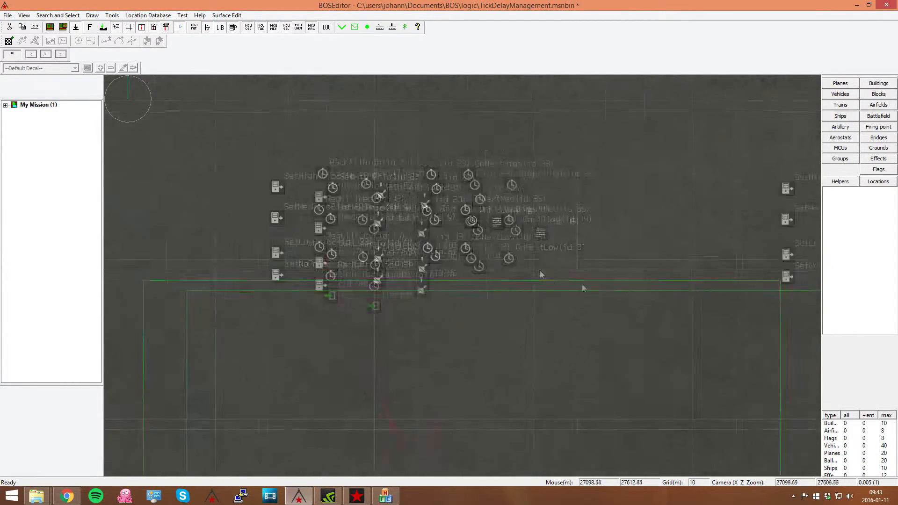
middle_click_drag(590, 398, 575, 320)
middle_click_drag(673, 358, 571, 246)
scroll(571, 247, "down", 4)
middle_click_drag(654, 226, 630, 258)
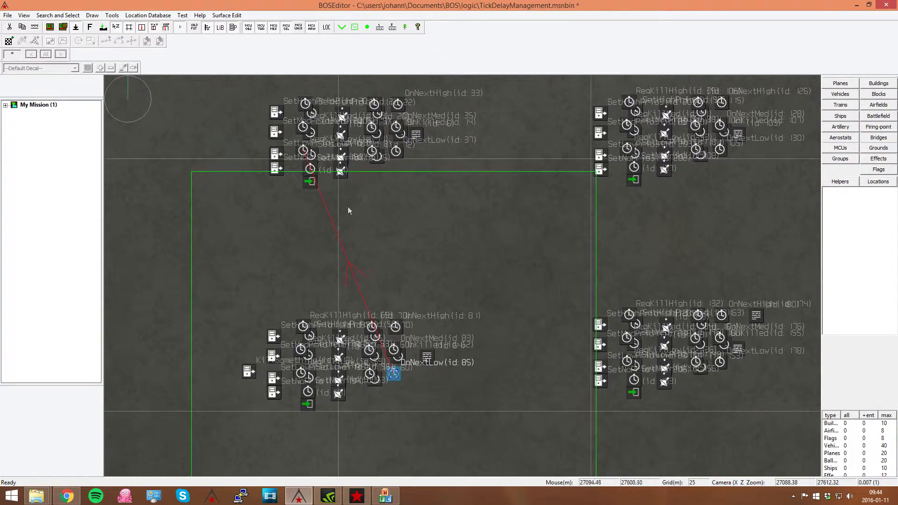
Step: Trace the link of OnNextLow timer 178 from its group to its target timer in the group with the KillSomething input
middle_click_drag(723, 408, 557, 362)
scroll(529, 301, "up", 5)
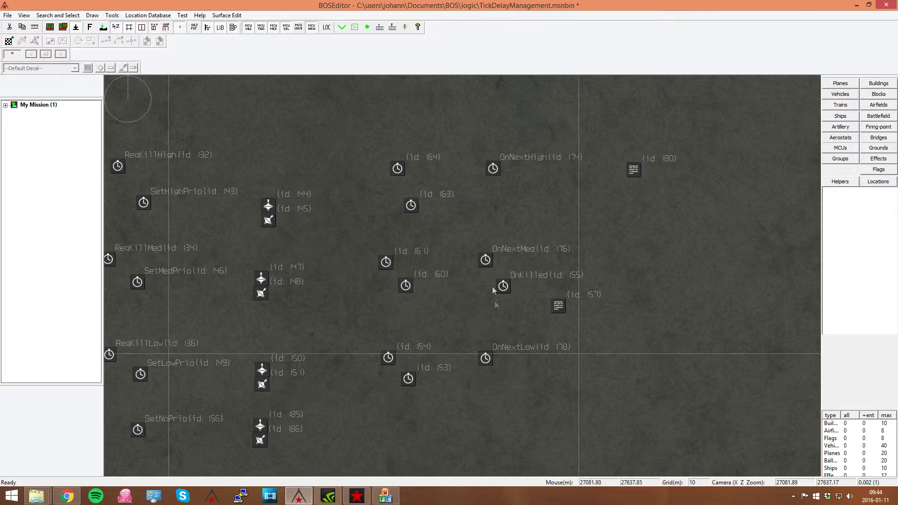
left_click(486, 359)
middle_click_drag(565, 389, 790, 243)
scroll(734, 272, "down", 5)
scroll(417, 280, "up", 4)
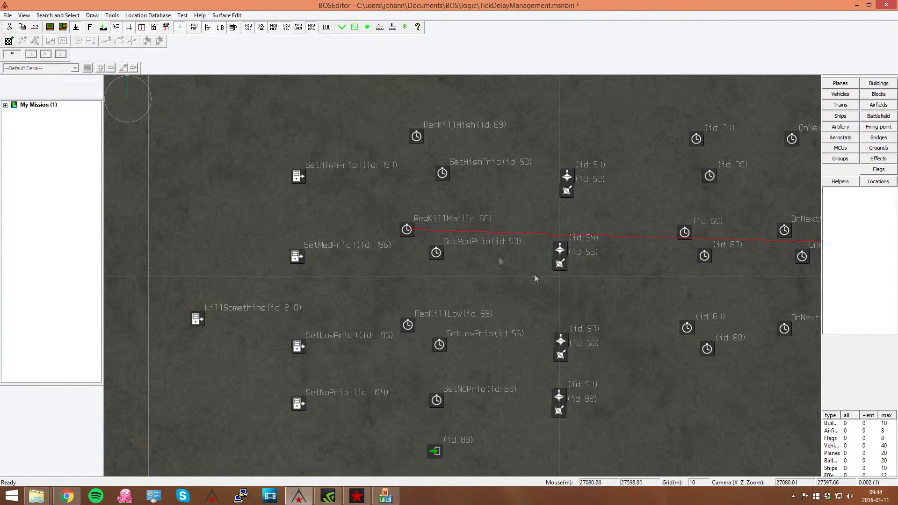
scroll(484, 302, "down", 4)
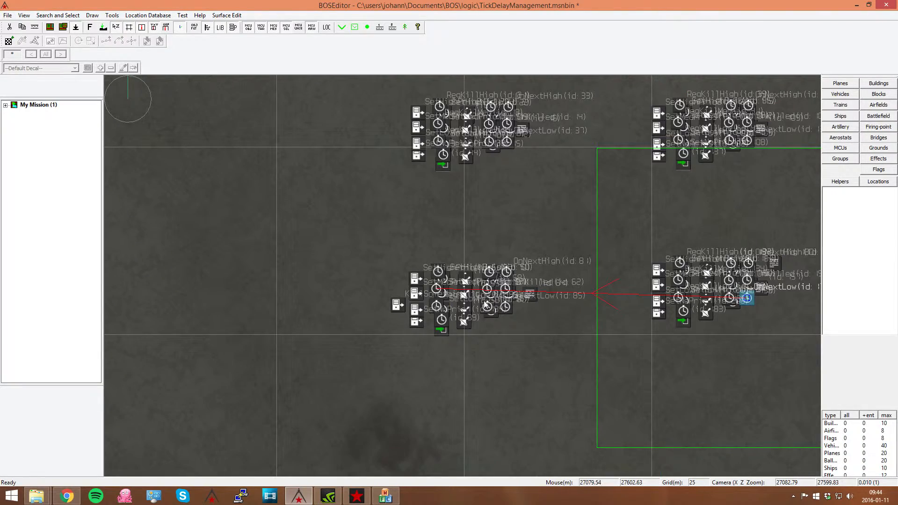
middle_click_drag(732, 348, 701, 374)
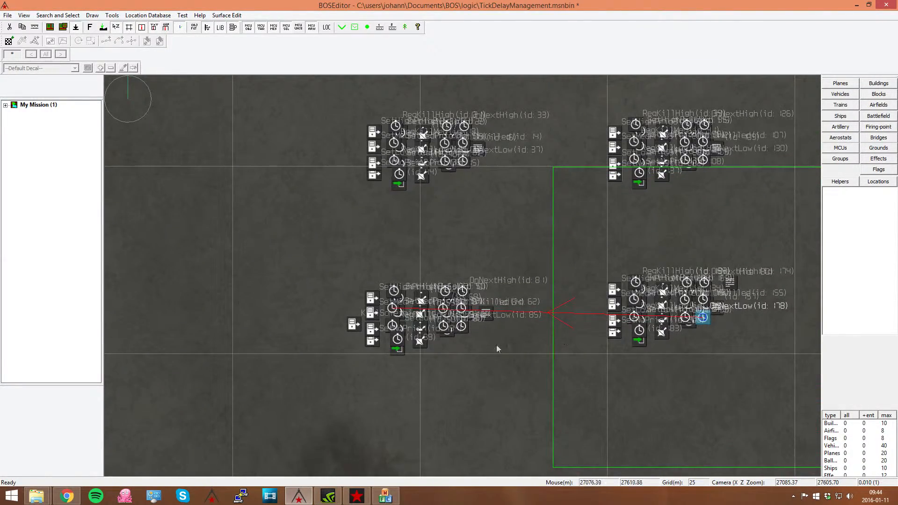
Step: Trace the high-priority logic from server input 197 through SetHighPrio timer 50 to the outgoing links of node 51
scroll(497, 348, "up", 5)
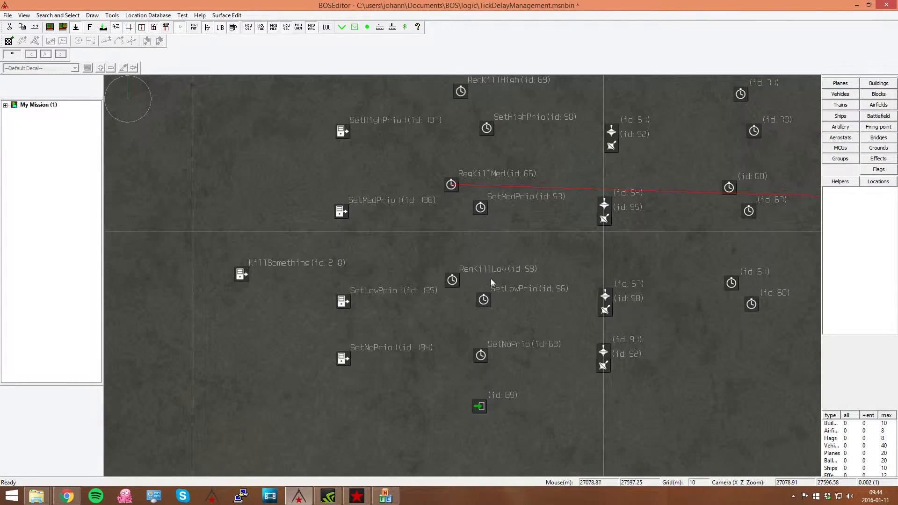
middle_click_drag(566, 236, 561, 261)
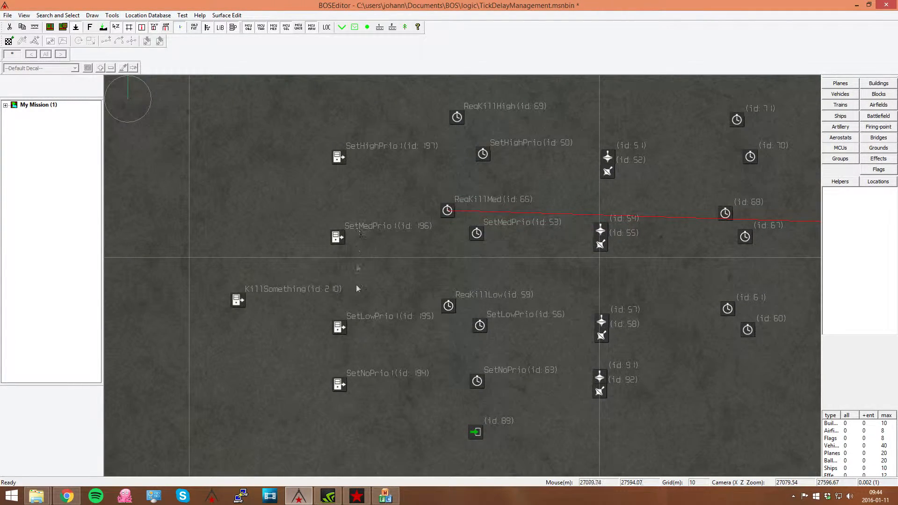
middle_click_drag(561, 407, 571, 350)
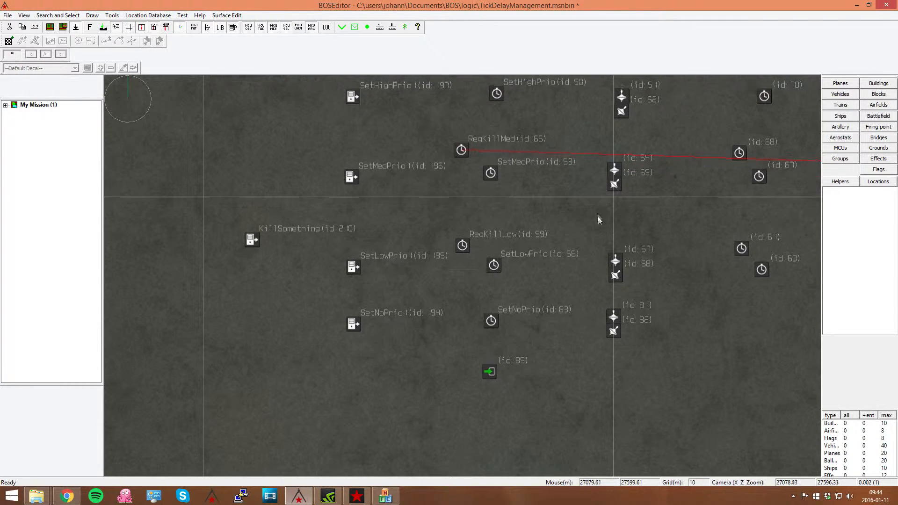
middle_click_drag(597, 212, 588, 273)
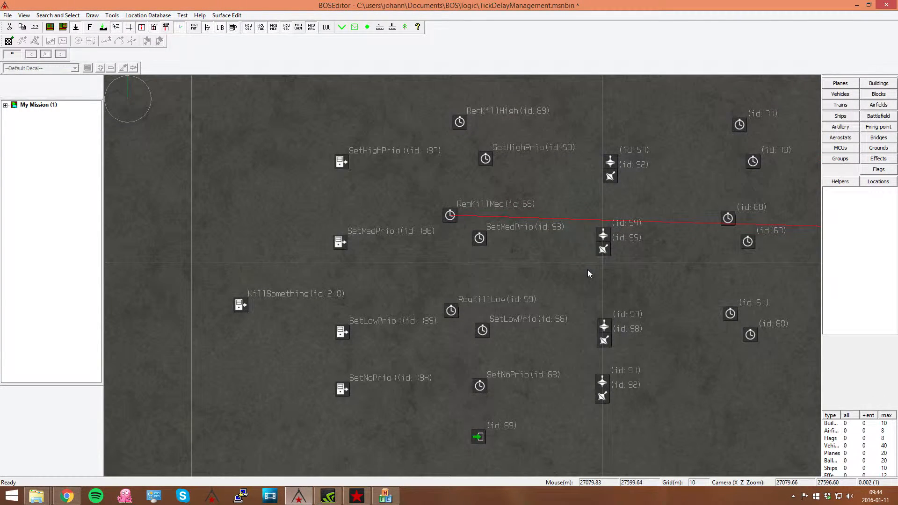
left_click(341, 162)
left_click(486, 159)
middle_click_drag(566, 194, 430, 207)
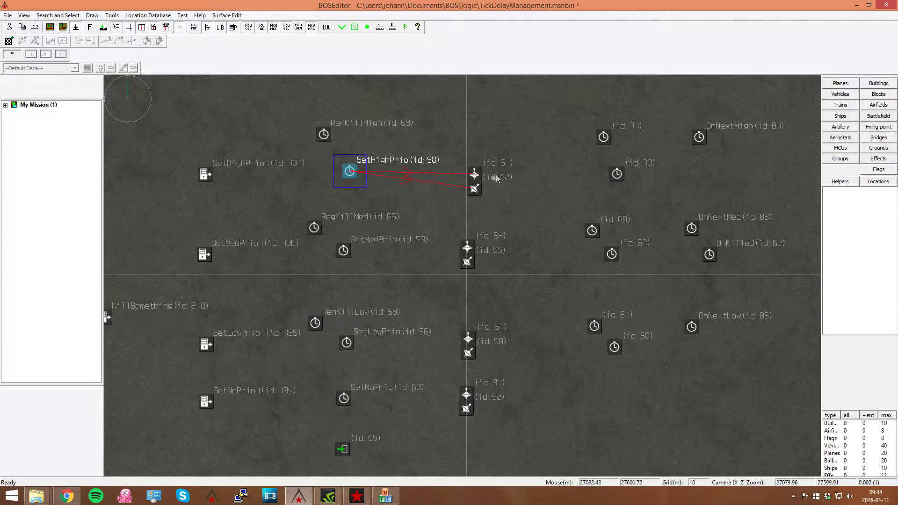
left_click(474, 174)
middle_click_drag(667, 218, 545, 285)
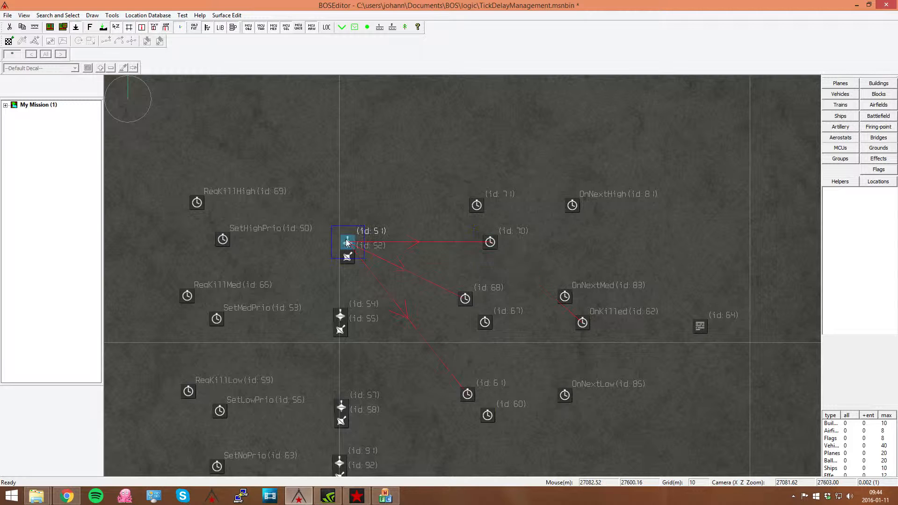
middle_click_drag(523, 326, 548, 269)
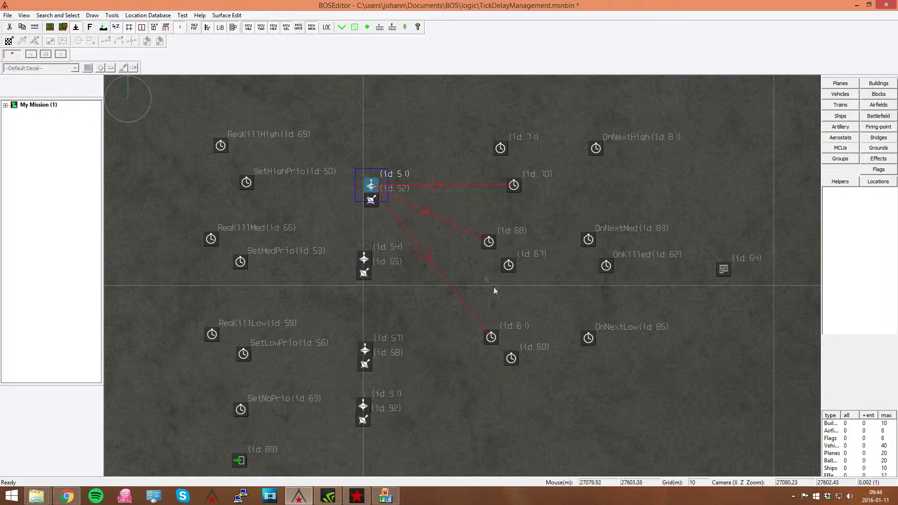
Step: Examine the outgoing links of timer 68 and of node 52
left_click(488, 241)
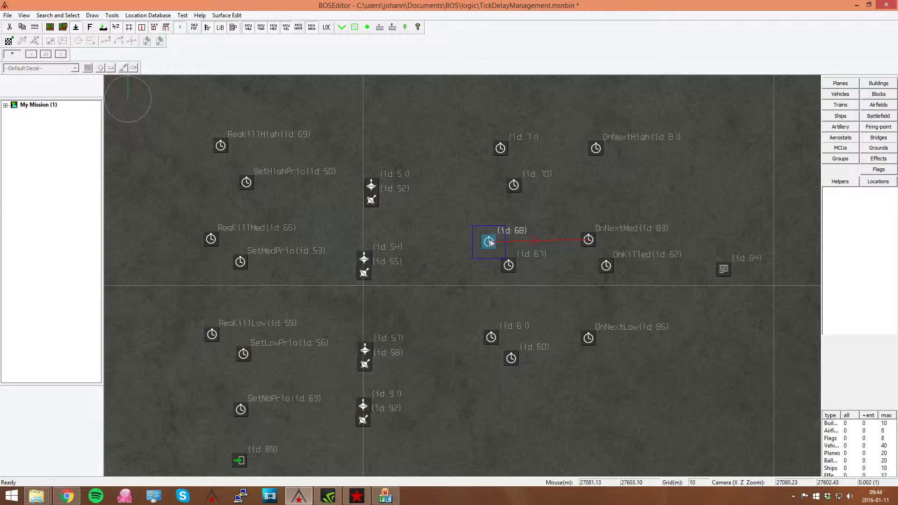
left_click(371, 201)
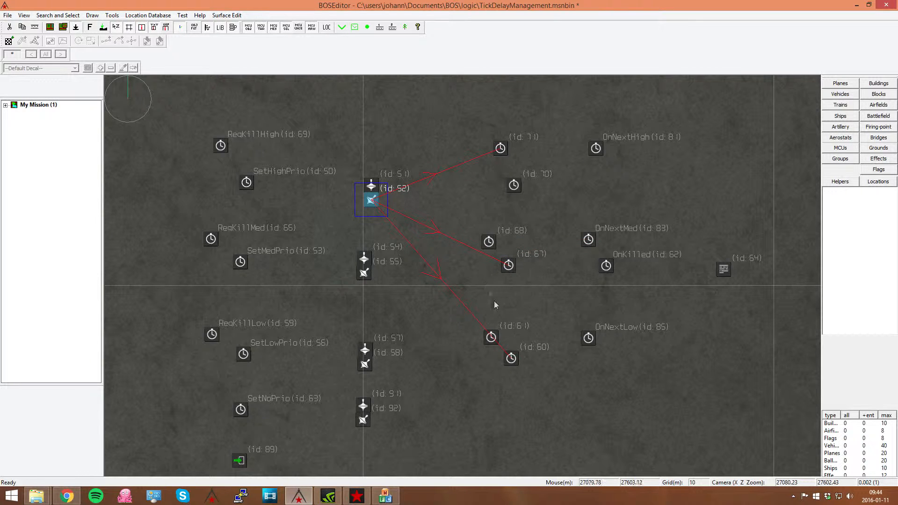
middle_click_drag(686, 288, 587, 305)
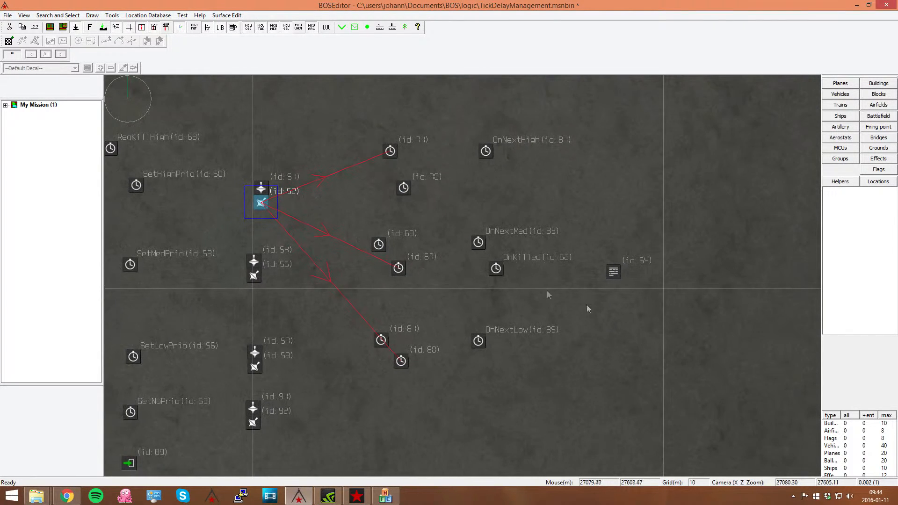
middle_click_drag(519, 208, 587, 273)
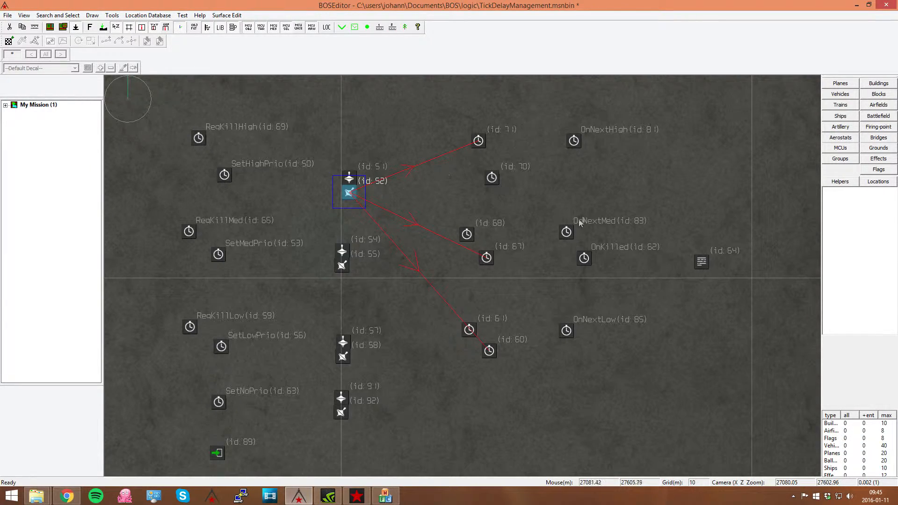
Step: Review the whole logic group, from the KillSomething and priority server inputs to the OnNext and OnKilled timers
scroll(577, 216, "down", 4)
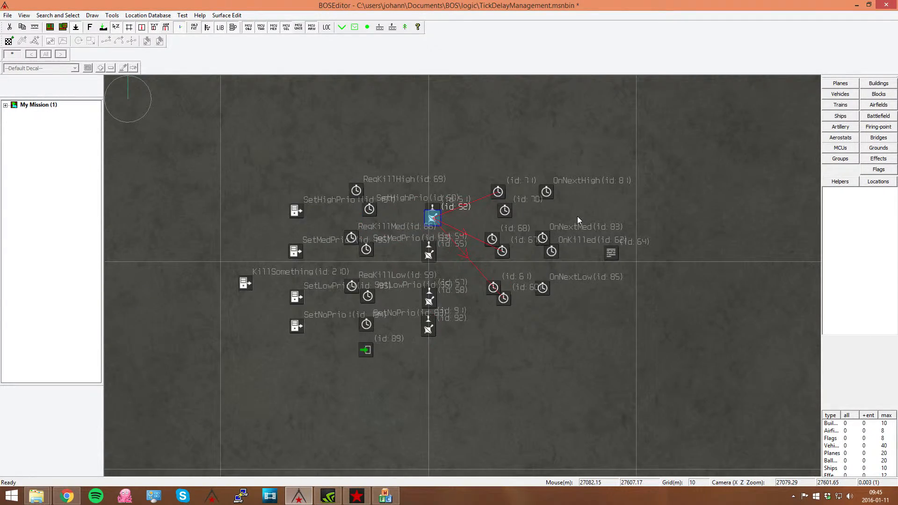
scroll(577, 216, "down", 3)
middle_click_drag(666, 163, 640, 196)
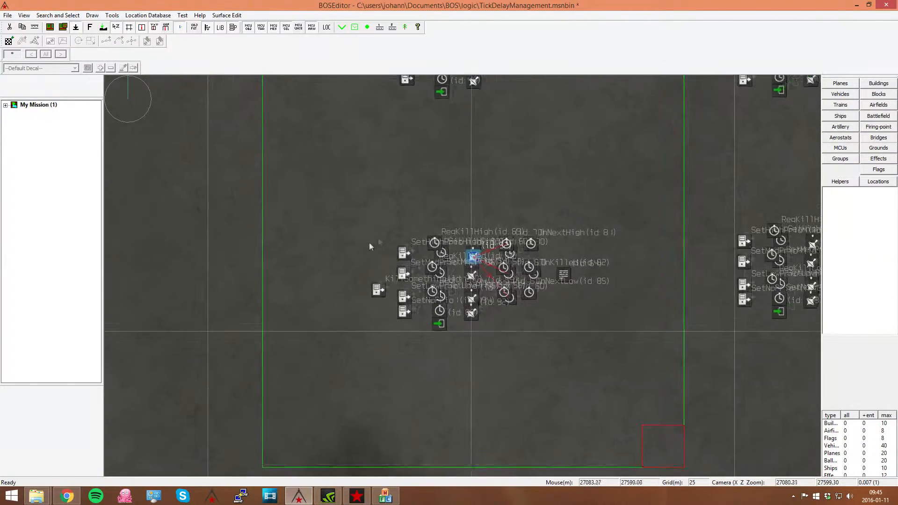
scroll(442, 253, "up", 3)
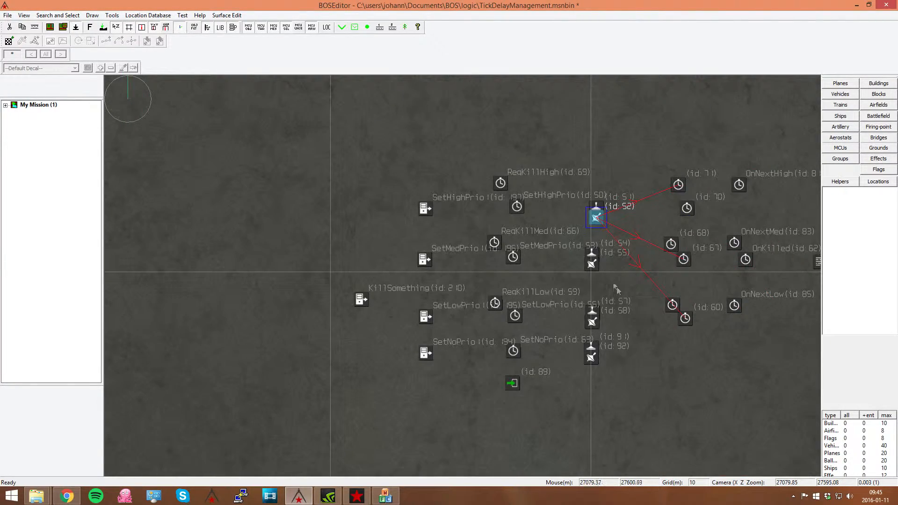
middle_click_drag(615, 286, 562, 284)
scroll(363, 218, "up", 2)
middle_click_drag(425, 271, 363, 192)
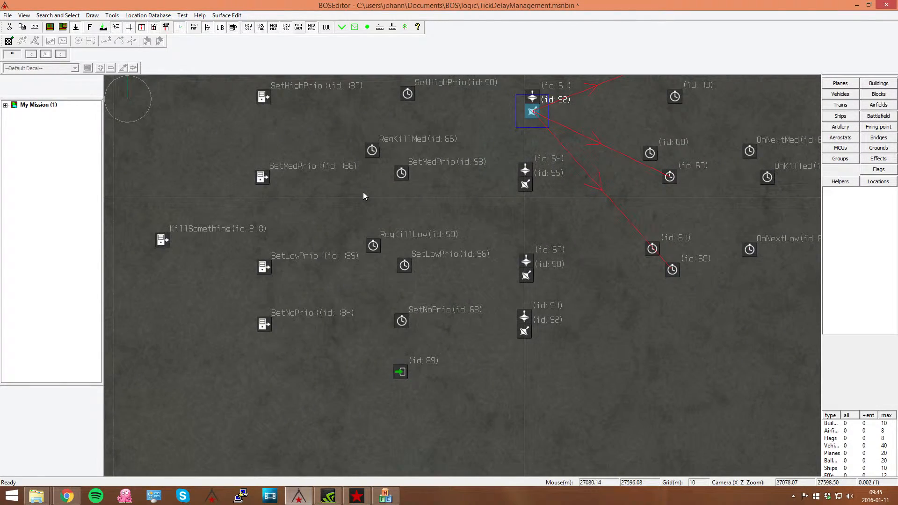
scroll(363, 192, "down", 3)
middle_click_drag(341, 152, 372, 178)
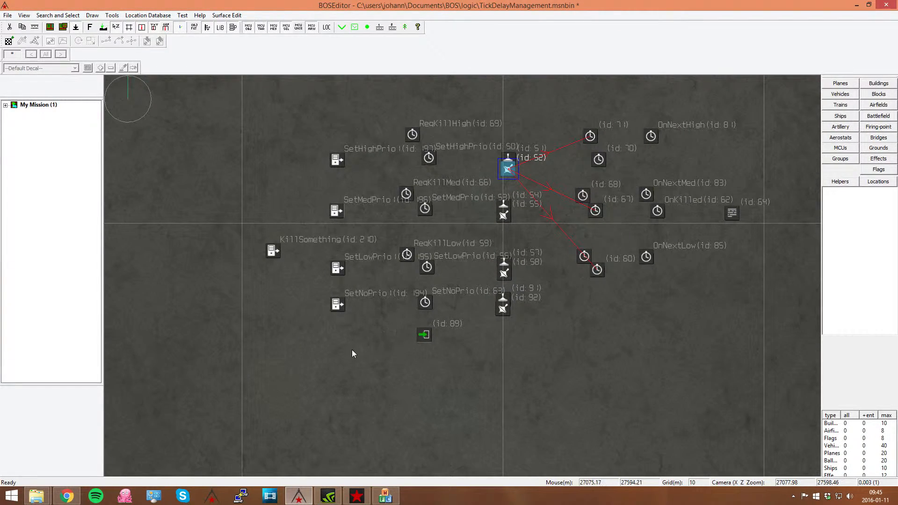
mouse_move(352, 357)
middle_mouse_down()
mouse_move(388, 352)
mouse_move(343, 357)
middle_mouse_up()
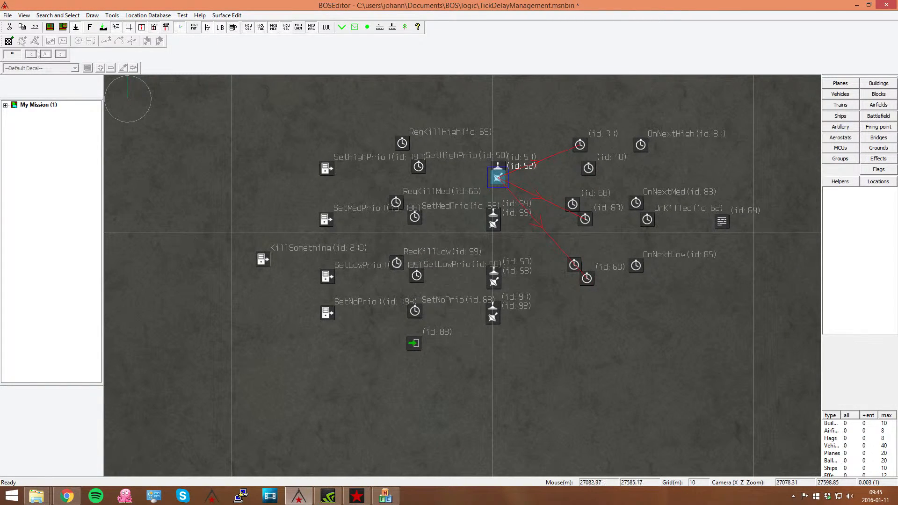
Step: Bring up the file selection for opening another mission
left_click(8, 15)
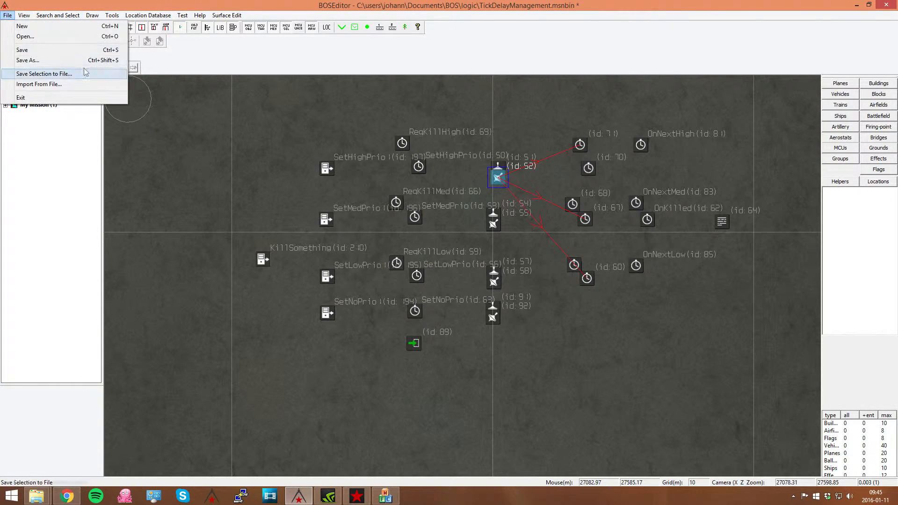
left_click(19, 37)
left_click(456, 268)
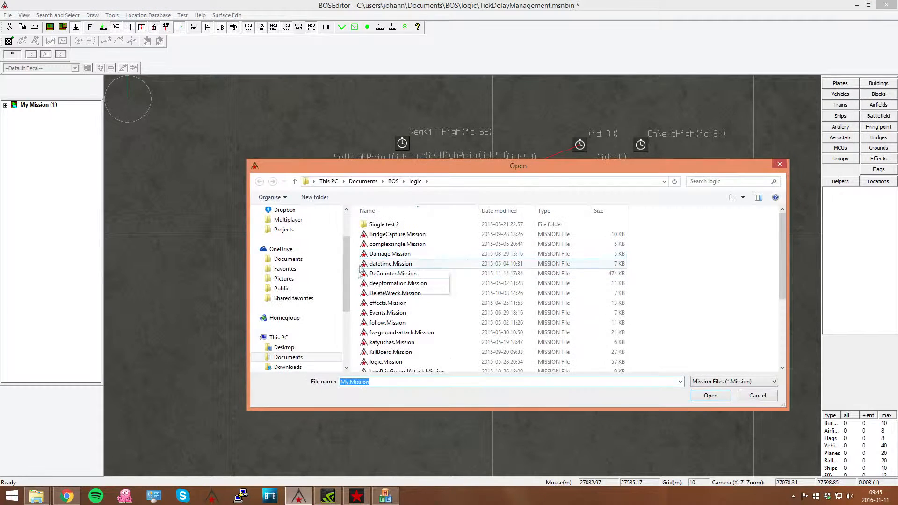
left_click(313, 221)
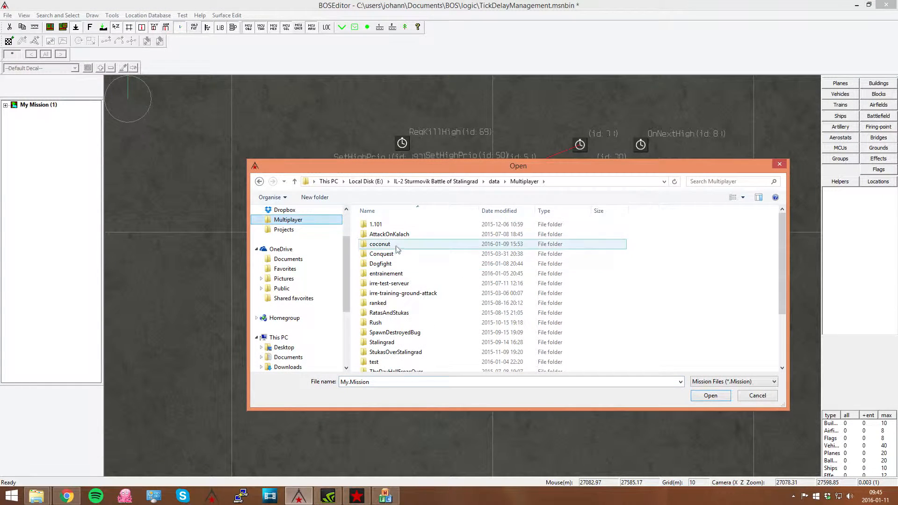
double_click(447, 244)
double_click(444, 224)
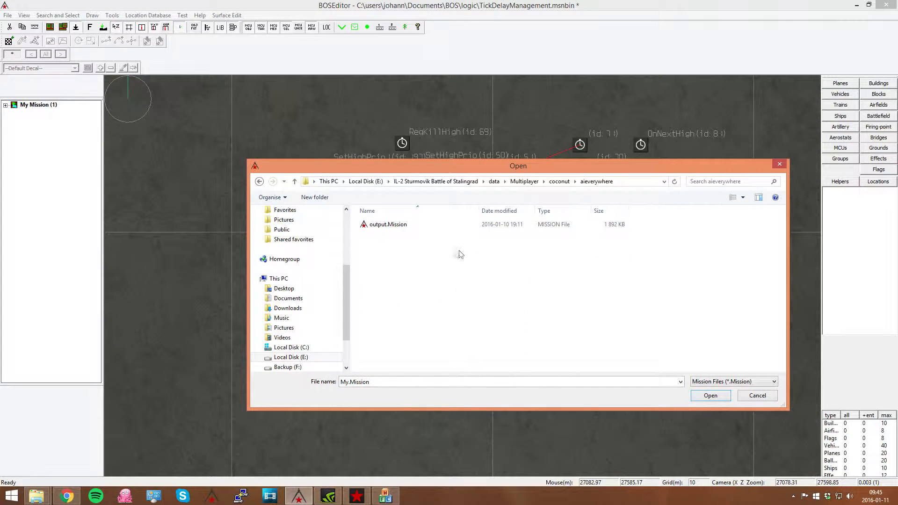
Step: Open aieverywhere.Mission from the BOS\aieverywhere folder in Documents
scroll(299, 304, "down", 2)
left_click(294, 260)
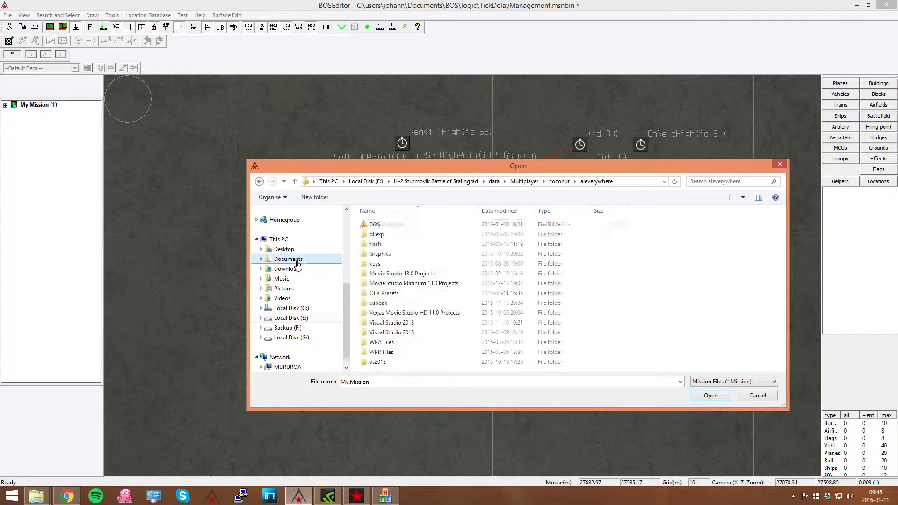
double_click(375, 225)
double_click(379, 224)
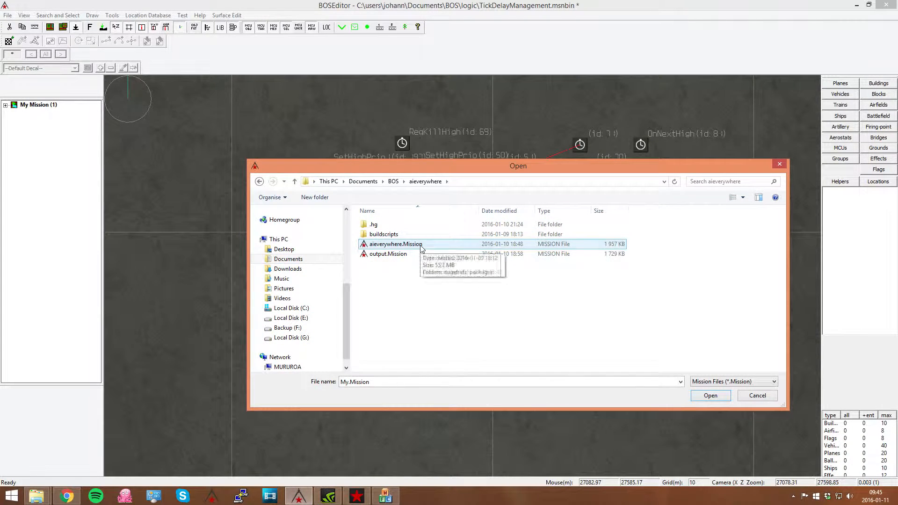
double_click(411, 244)
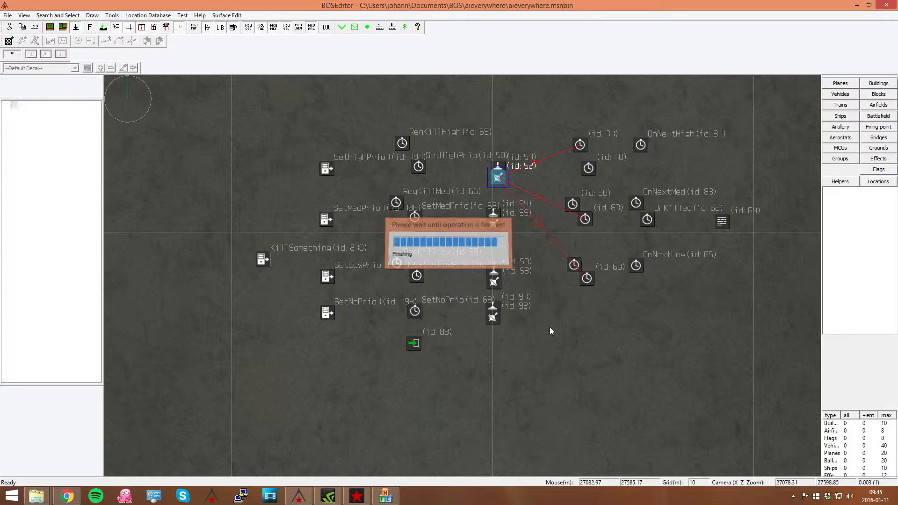
Step: Use the overview map to display the area west of Stalingrad and expand the Kalach Scalable AI mission tree
scroll(457, 299, "down", 3)
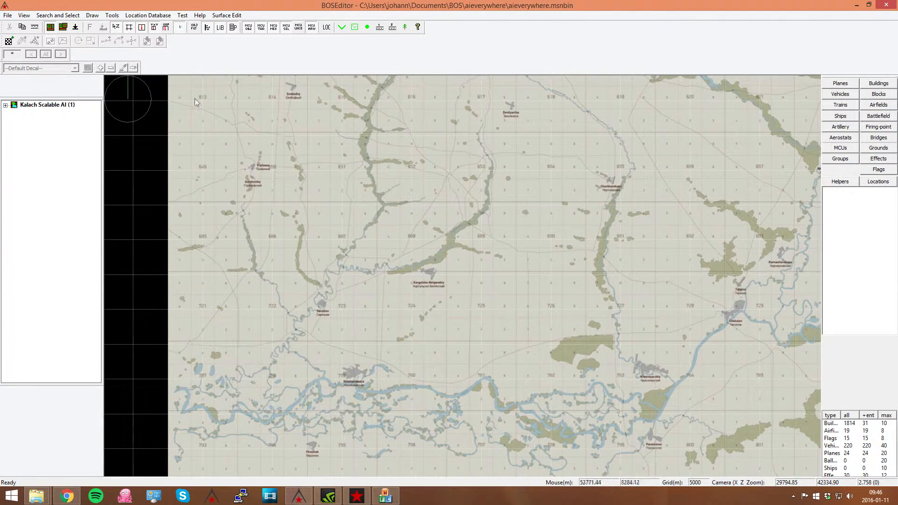
left_click(61, 28)
left_click_drag(719, 143, 767, 111)
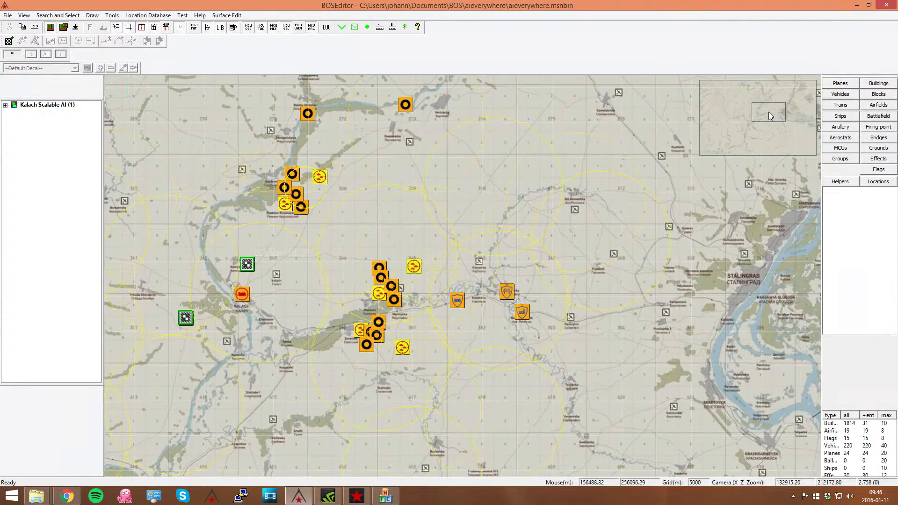
left_click(5, 106)
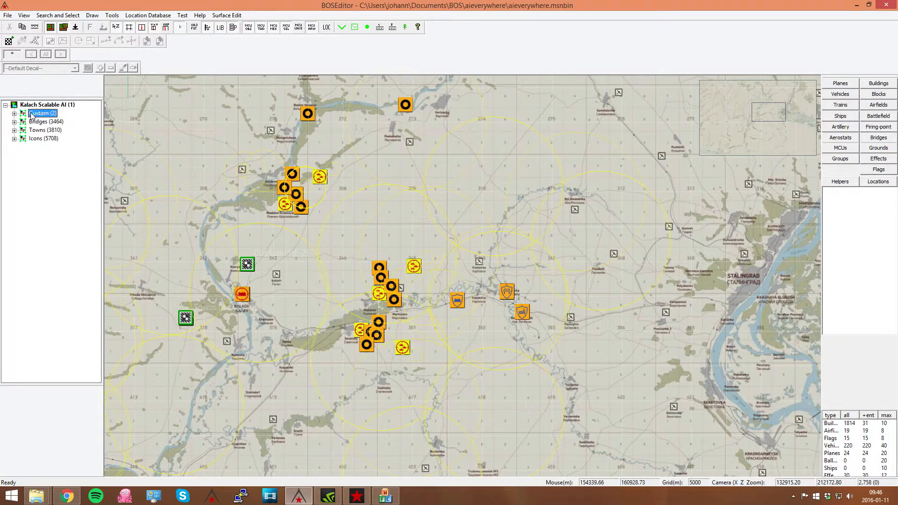
Step: Open the Custom group and enter the Pe-2 attack group placed southeast of Peskovatka
right_click(30, 113)
left_click(69, 177)
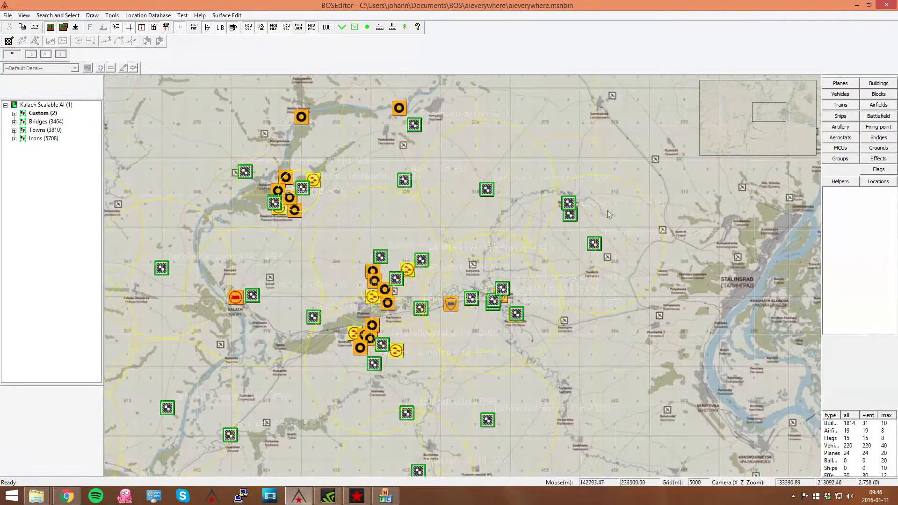
scroll(607, 210, "up", 5)
scroll(493, 231, "down", 3)
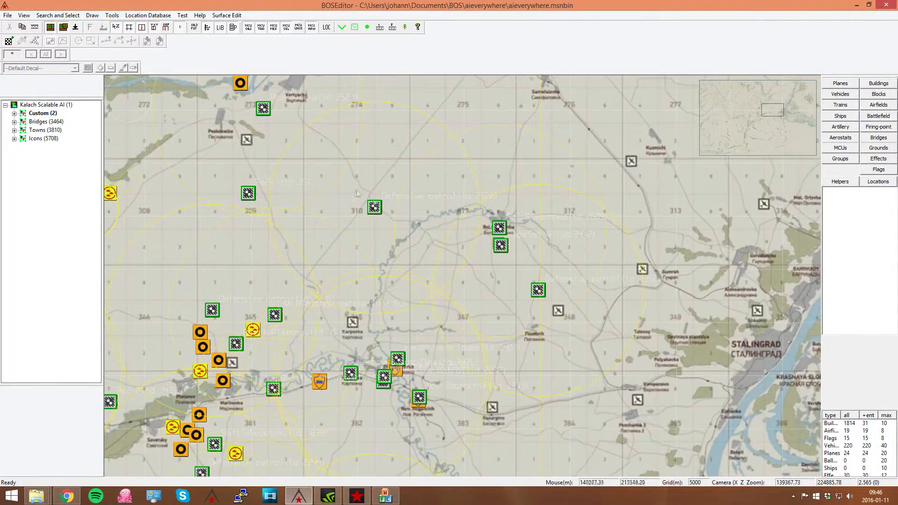
right_click(248, 194)
left_click(290, 286)
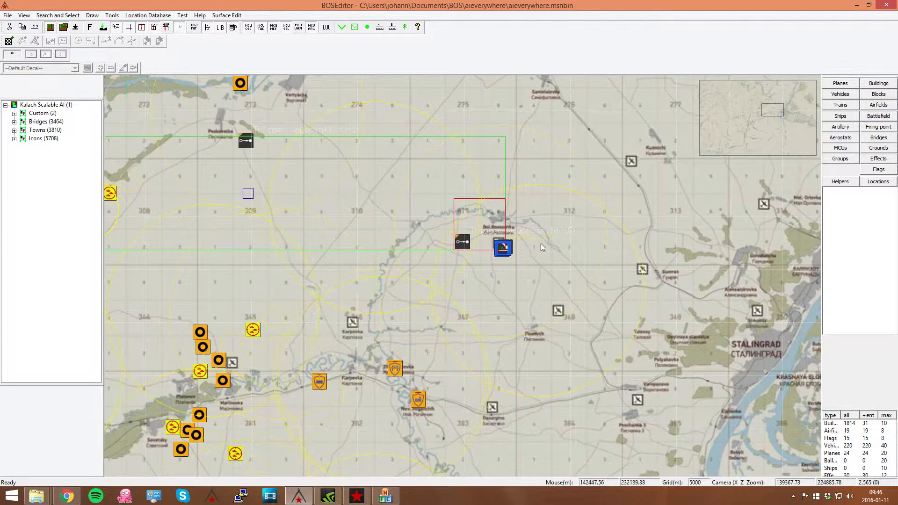
scroll(494, 249, "up", 3)
scroll(495, 248, "up", 4)
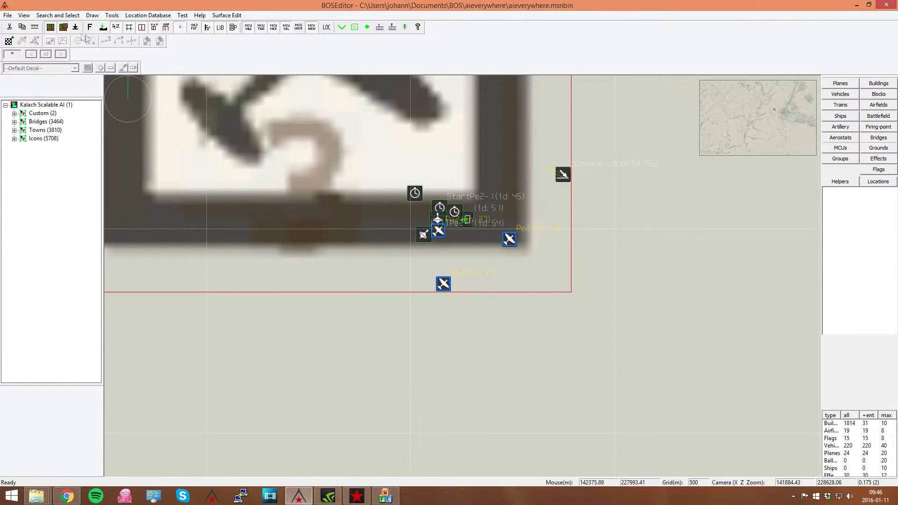
Step: Switch the background from the paper map to terrain and examine the Pe2 spawn logic around StartPe2-1, Trigger Activate and KillPe2-1
left_click(51, 28)
scroll(439, 229, "up", 2)
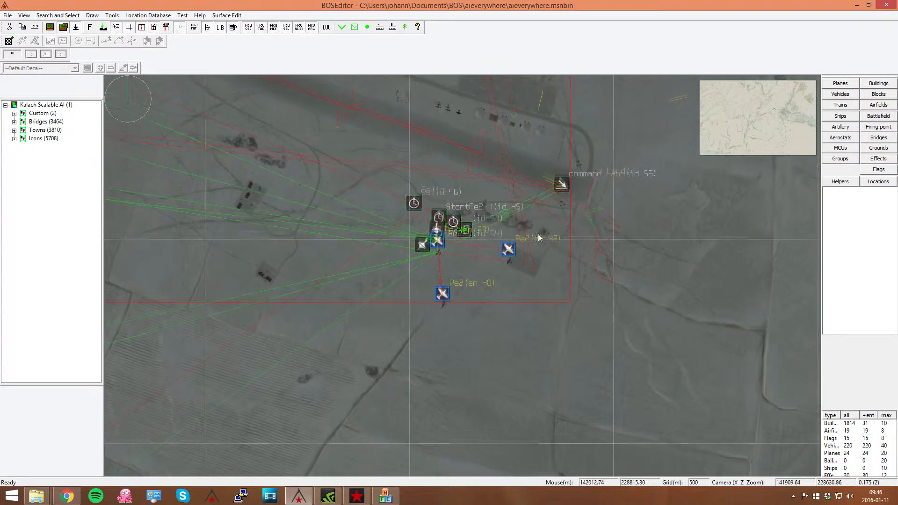
scroll(439, 238, "up", 4)
scroll(439, 238, "down", 3)
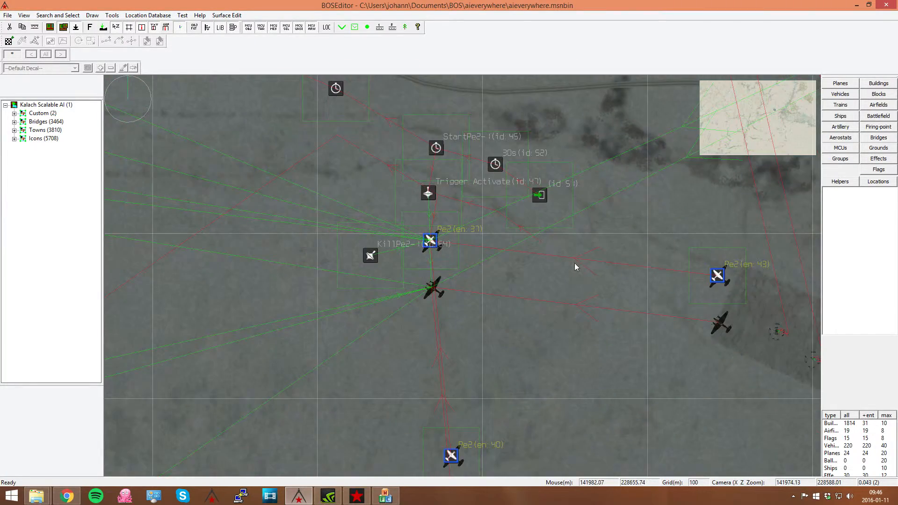
middle_click_drag(574, 263, 534, 288)
scroll(549, 318, "down", 1)
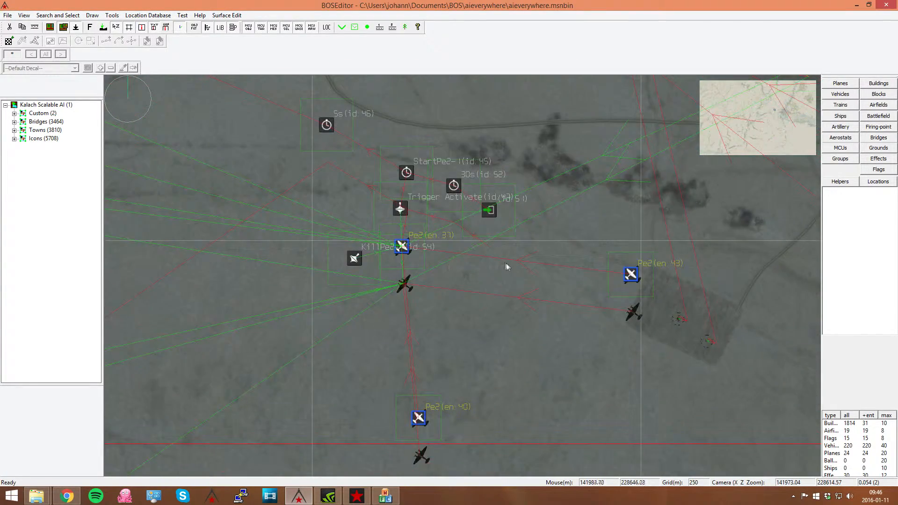
scroll(506, 263, "up", 3)
middle_click_drag(422, 261, 542, 287)
scroll(543, 287, "down", 2)
middle_click_drag(510, 233, 486, 285)
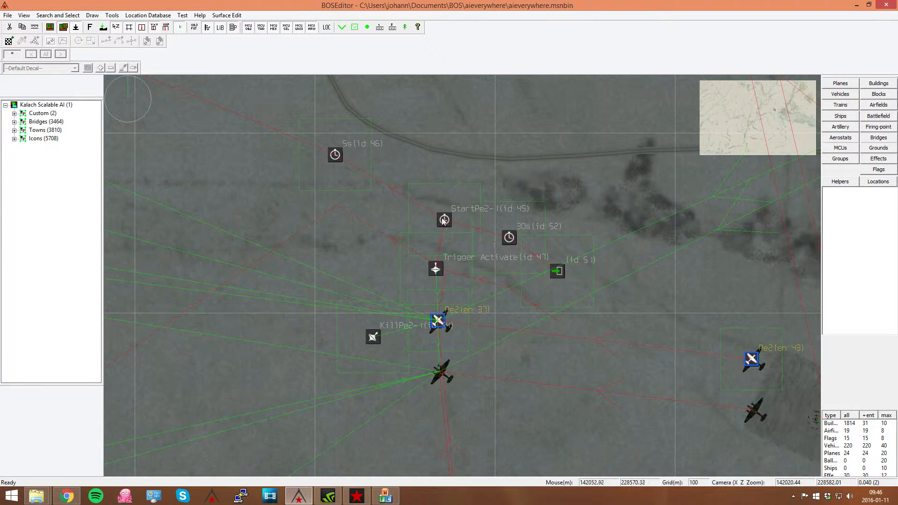
mouse_move(541, 327)
middle_mouse_down()
mouse_move(573, 310)
mouse_move(553, 319)
middle_mouse_up()
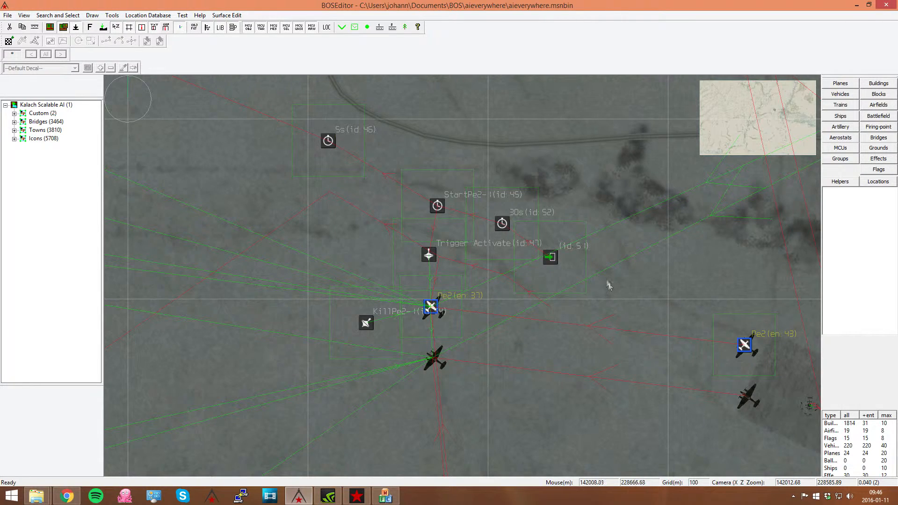
right_click_drag(535, 312, 577, 313)
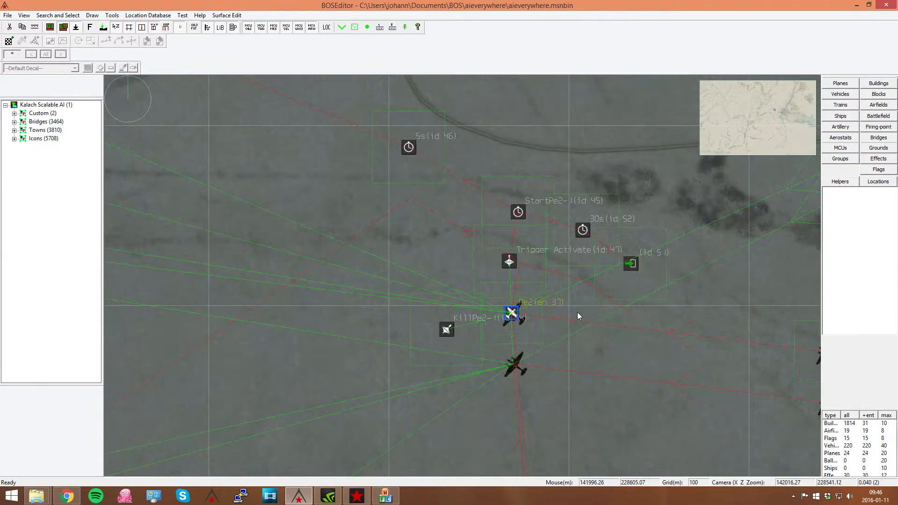
Step: Follow the Pe2 flight's route from its airfield to the AttackArea command and the waypoint with the Attack duration timer
scroll(577, 312, "down", 10)
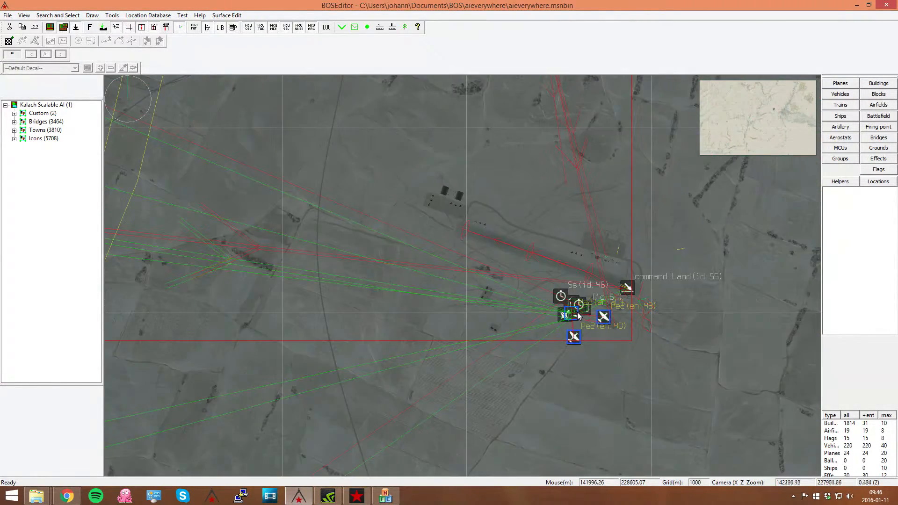
scroll(578, 312, "down", 1)
mouse_move(265, 225)
right_mouse_down()
mouse_move(718, 341)
mouse_move(569, 289)
right_mouse_up()
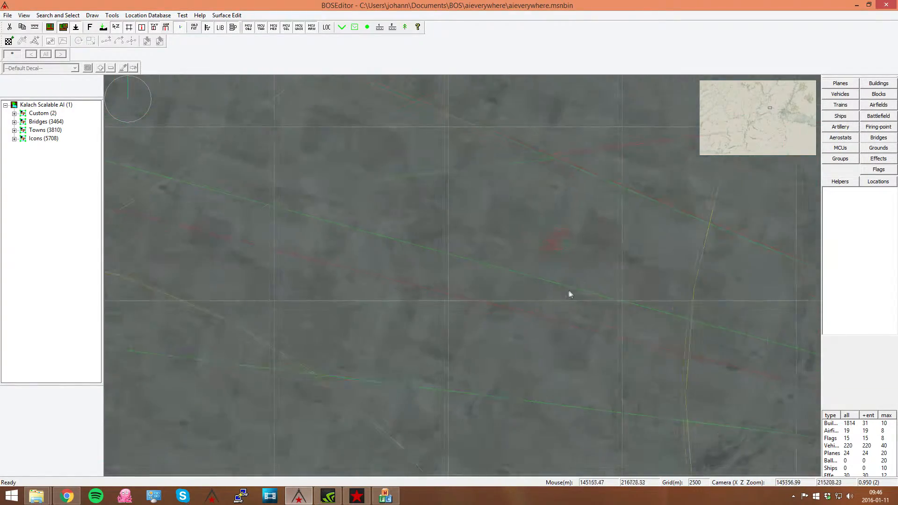
scroll(569, 290, "down", 3)
scroll(569, 290, "down", 3)
right_click_drag(455, 256, 515, 254)
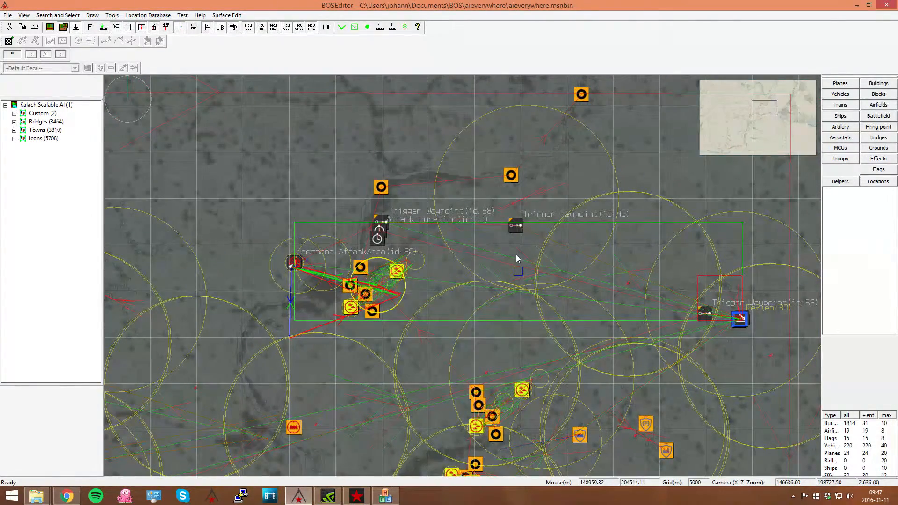
scroll(297, 267, "up", 5)
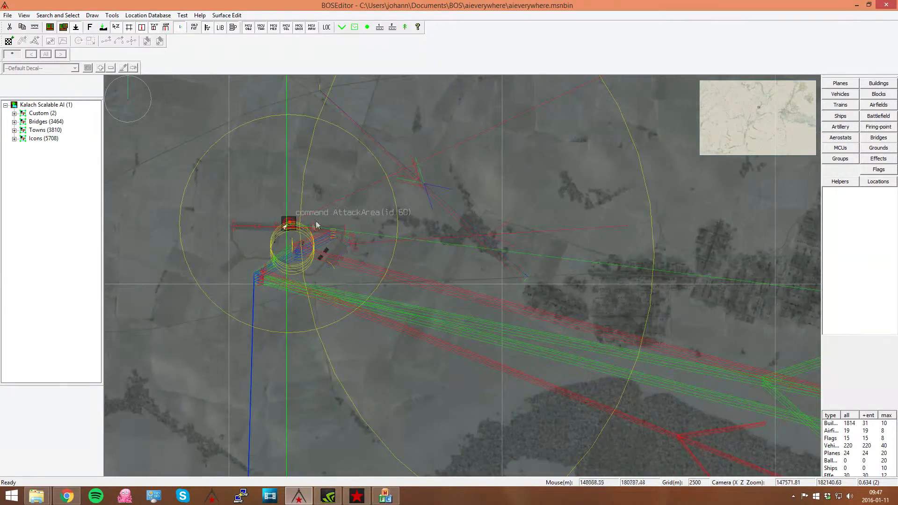
right_click_drag(542, 265, 431, 268)
scroll(431, 267, "down", 3)
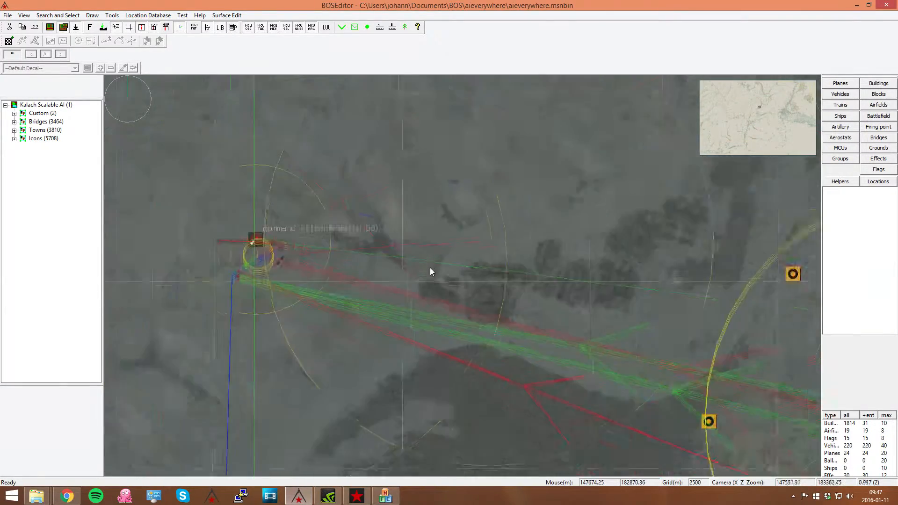
right_click_drag(710, 218, 419, 296)
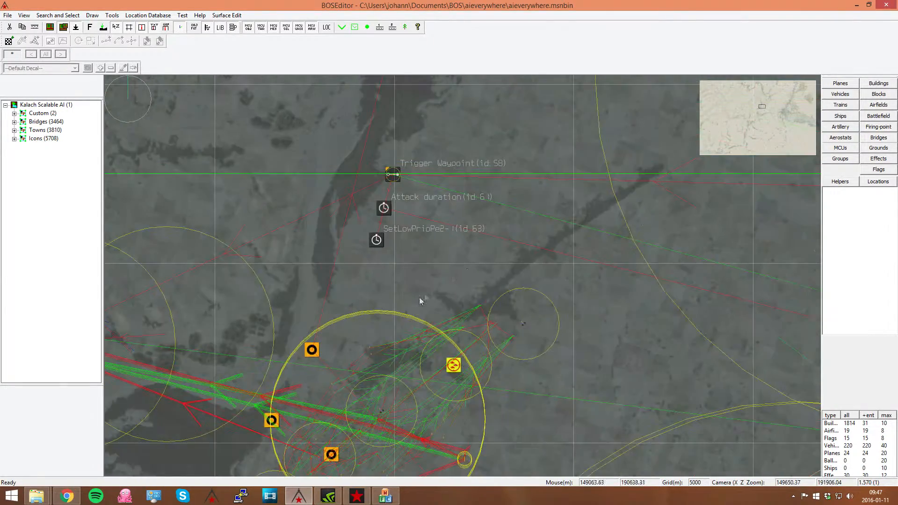
right_click_drag(475, 253, 542, 290)
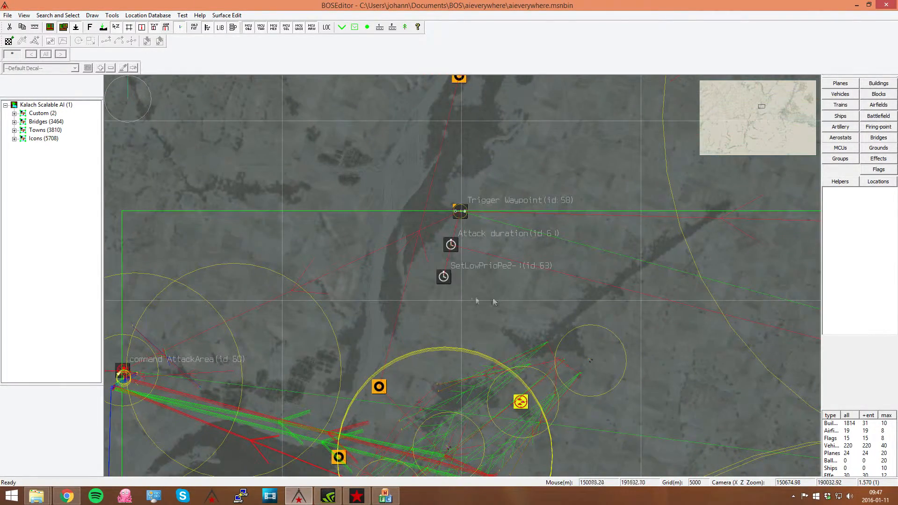
Step: Select the SetLowPrioPe2-1 timer below the Attack duration timer and inspect its connections
left_click(451, 248)
left_click(446, 276)
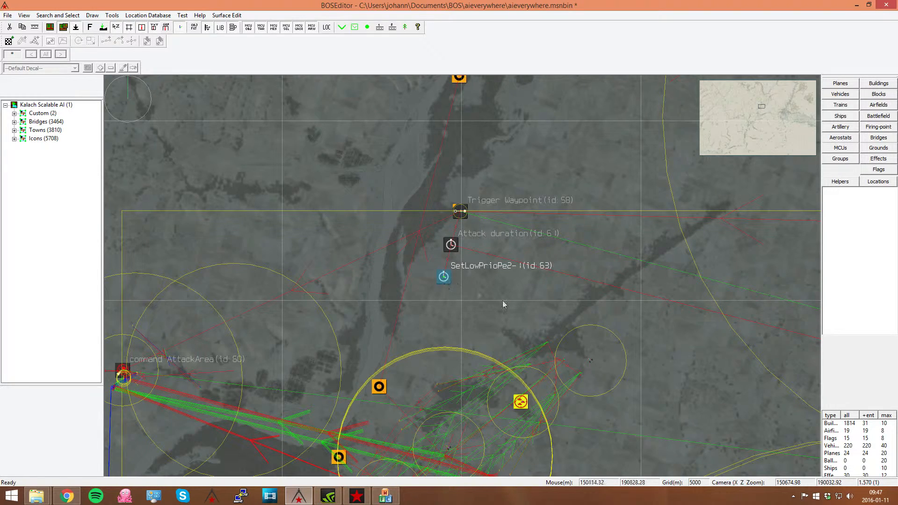
scroll(451, 283, "up", 3)
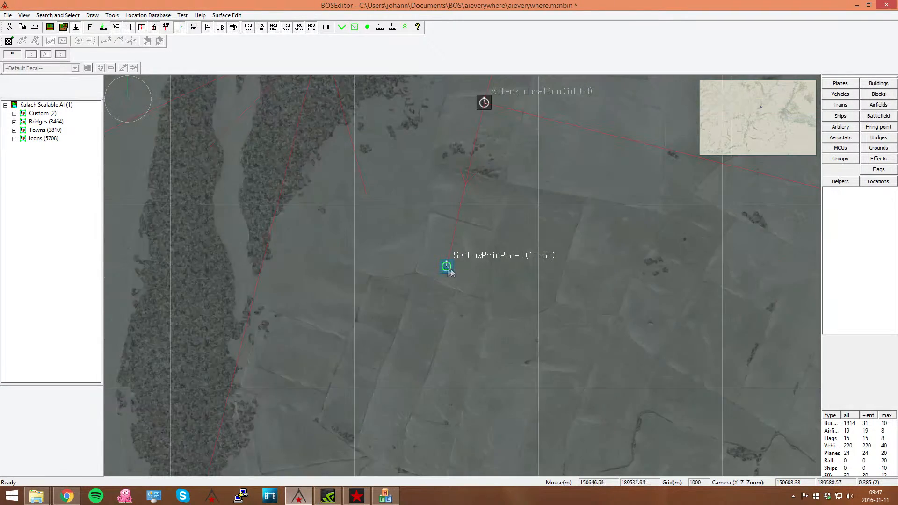
scroll(499, 275, "down", 2)
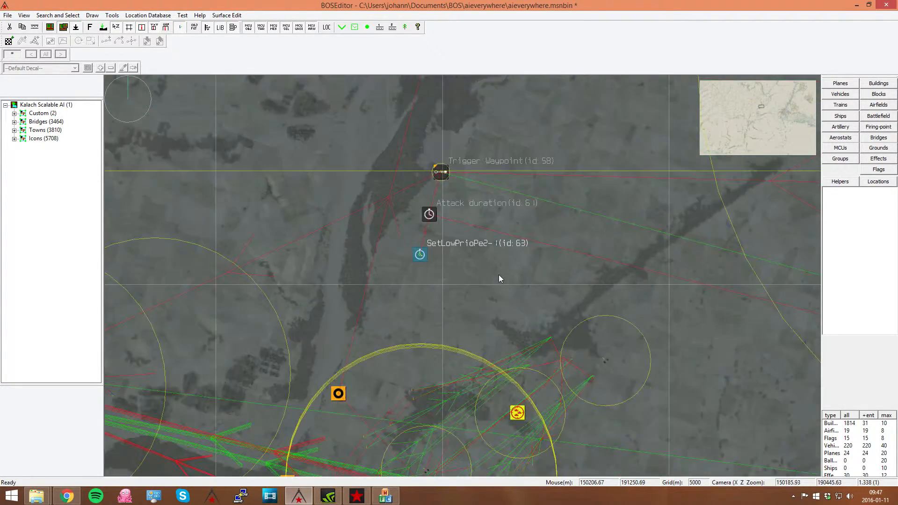
right_click_drag(617, 298, 469, 239)
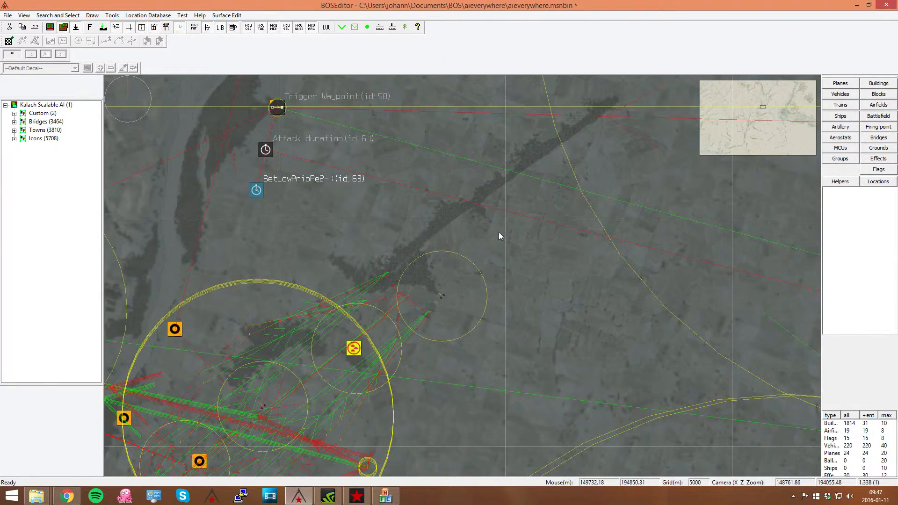
Step: Insert the resourcedespawn group just southeast of the Pe2 flight at the airfield
scroll(384, 241, "down", 3)
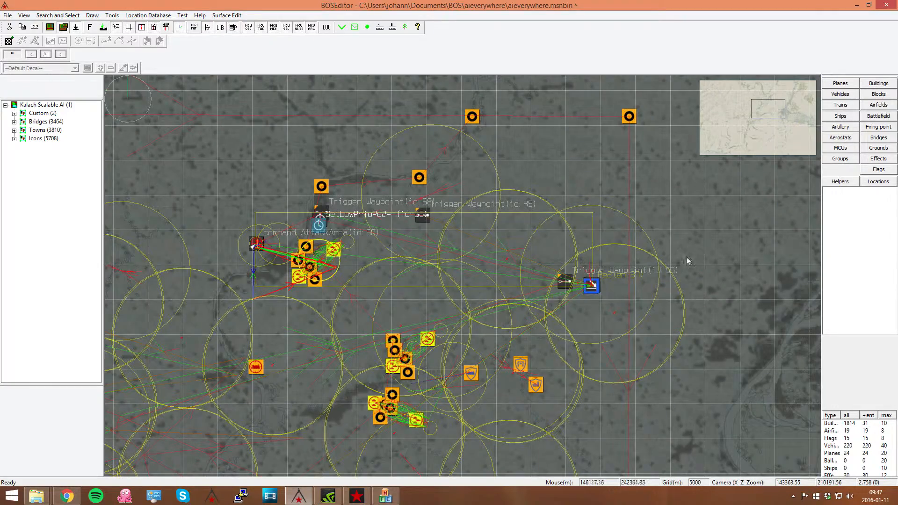
right_click_drag(633, 283, 512, 349)
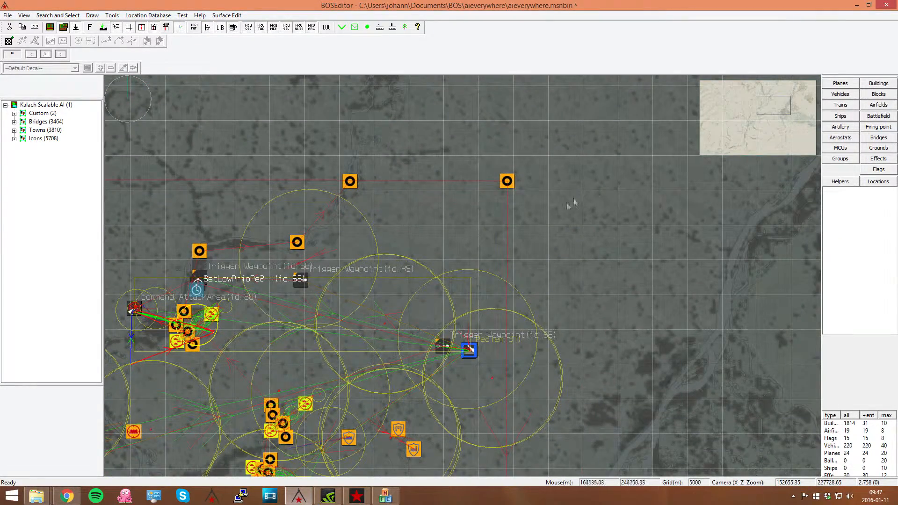
right_click_drag(603, 228, 546, 250)
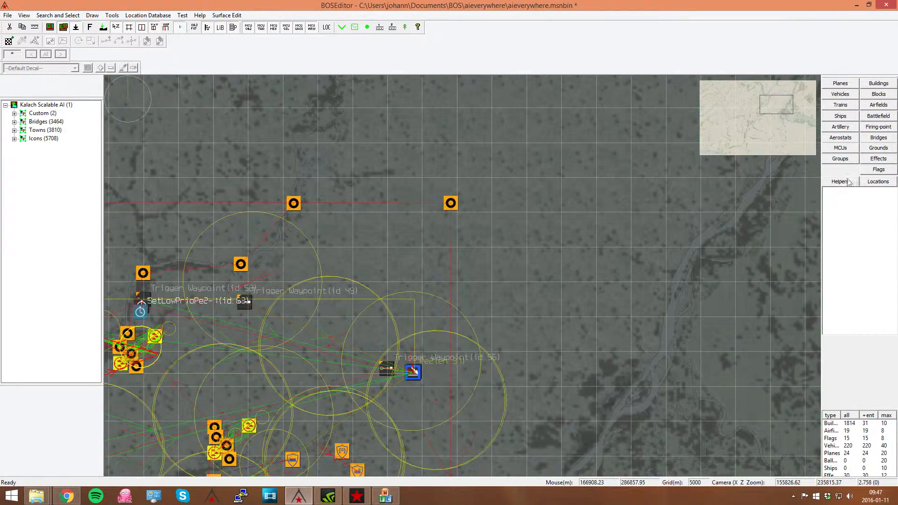
left_click(844, 160)
scroll(855, 327, "down", 5)
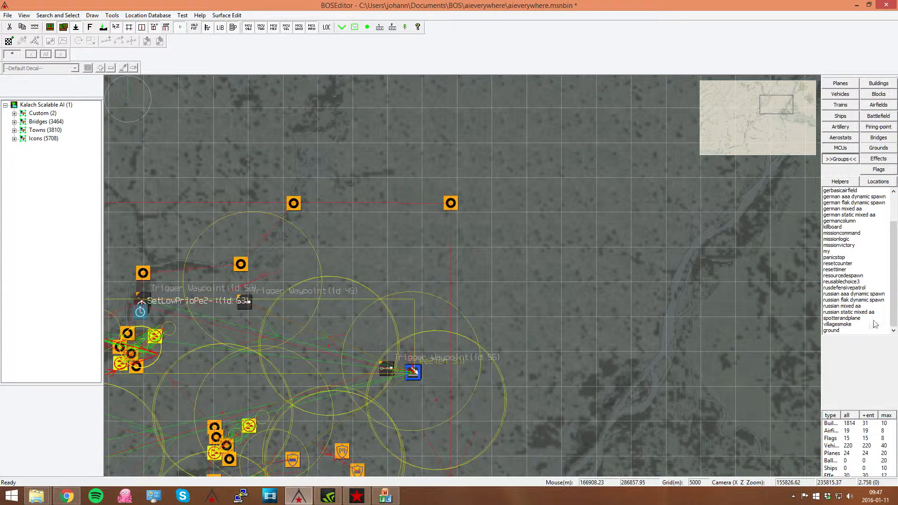
left_click(850, 276)
right_click_drag(431, 308, 577, 184)
scroll(545, 255, "up", 10)
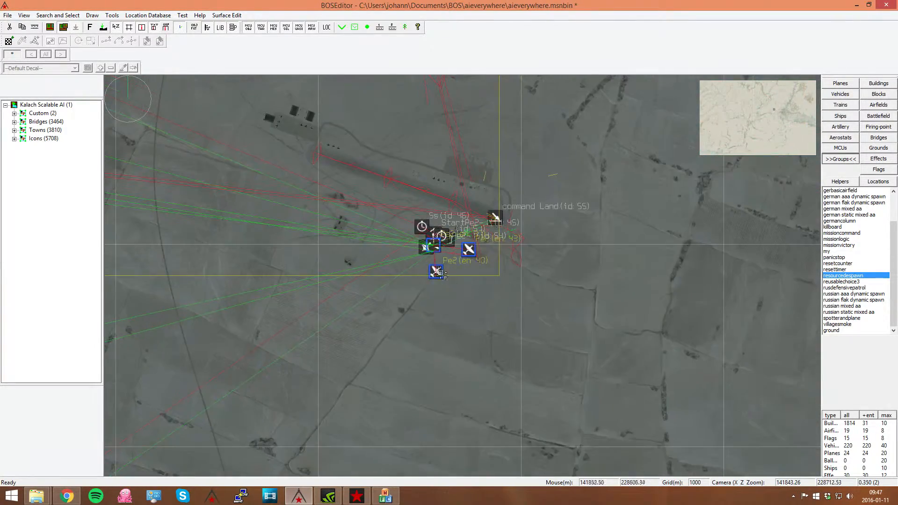
scroll(459, 252, "down", 2)
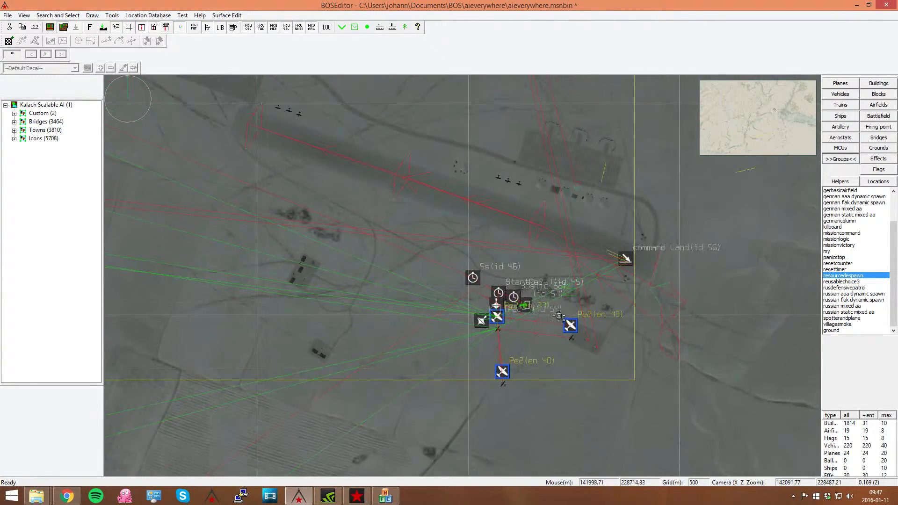
right_click_drag(694, 399, 522, 289)
left_click(470, 308)
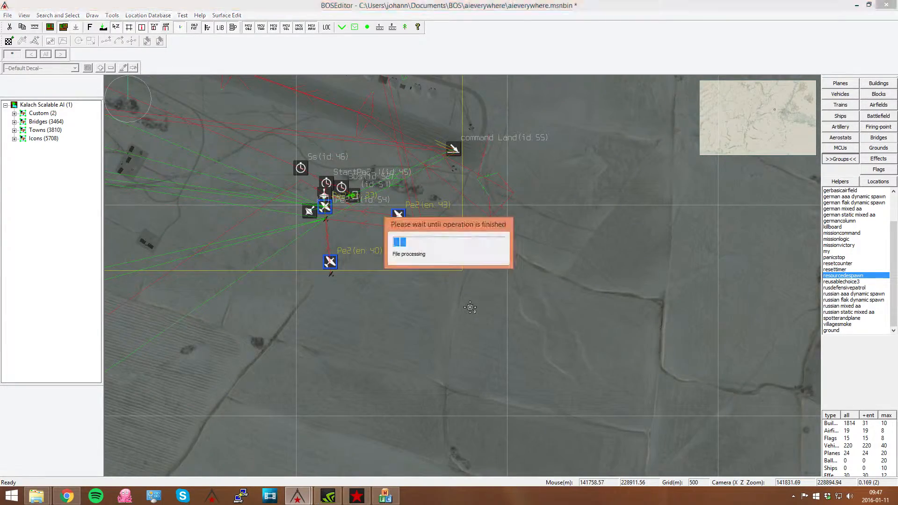
Step: Start from the StartPe2-1 timer and examine the SetLowPrio and ReqKillLow timers inside the inserted resourcedespawn group
scroll(470, 310, "up", 4)
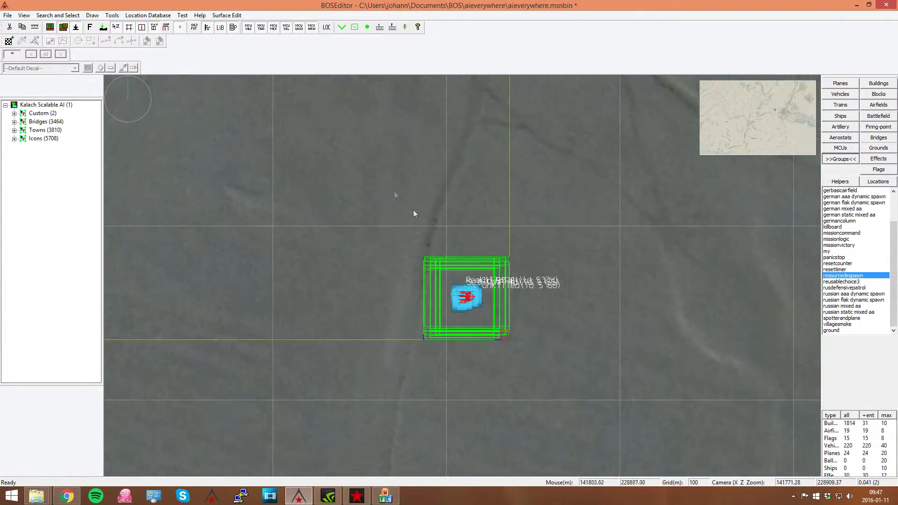
scroll(500, 307, "down", 2)
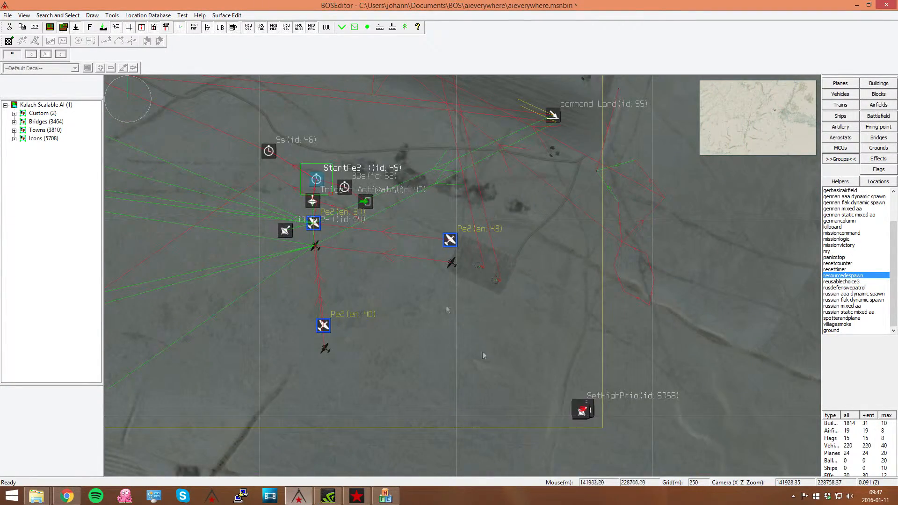
scroll(582, 409, "up", 8)
scroll(527, 224, "up", 2)
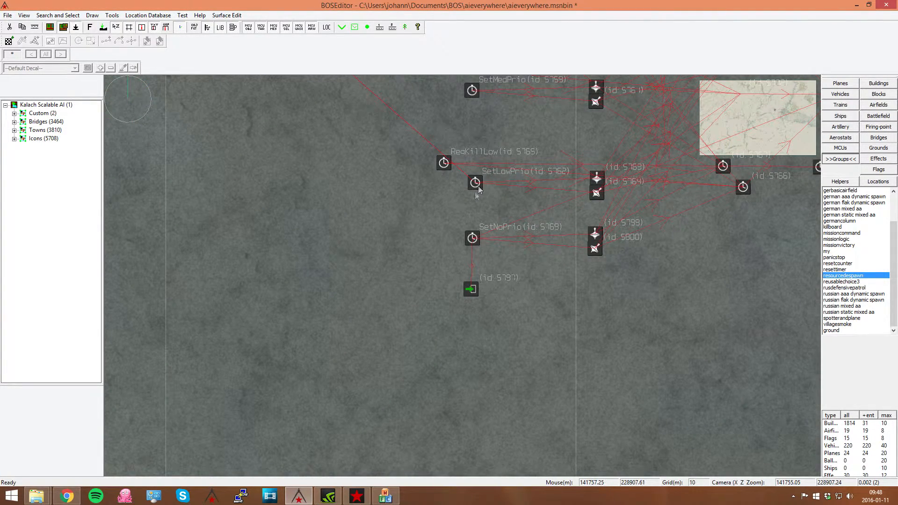
Step: Target-link the SetLowPrioPe2-1 timer near the attack area to the SetLowPrio timer in the resourcedespawn group
scroll(493, 272, "down", 15)
scroll(493, 272, "up", 3)
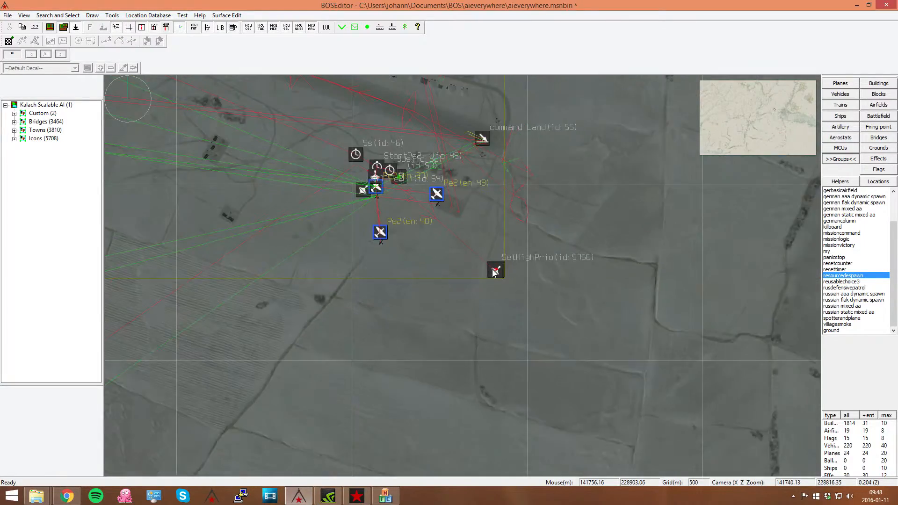
scroll(492, 272, "down", 5)
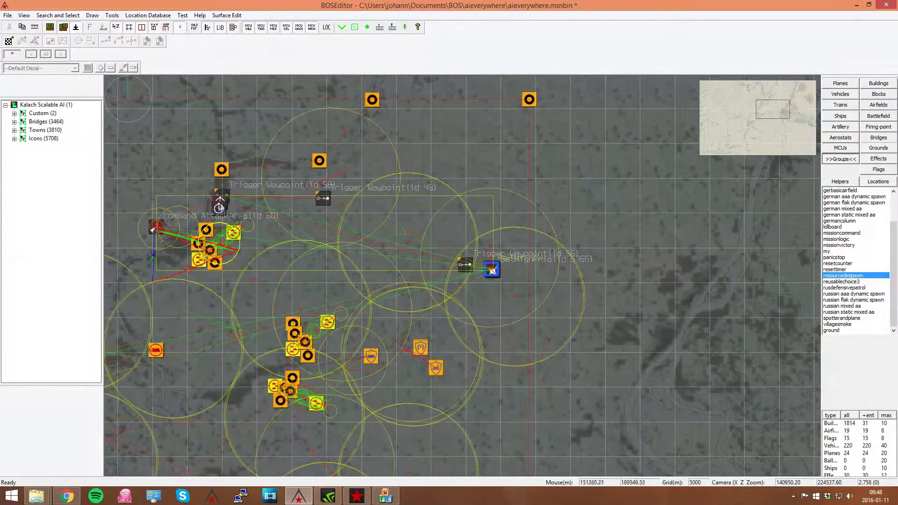
scroll(219, 206, "up", 5)
left_click(225, 192)
scroll(255, 220, "down", 4)
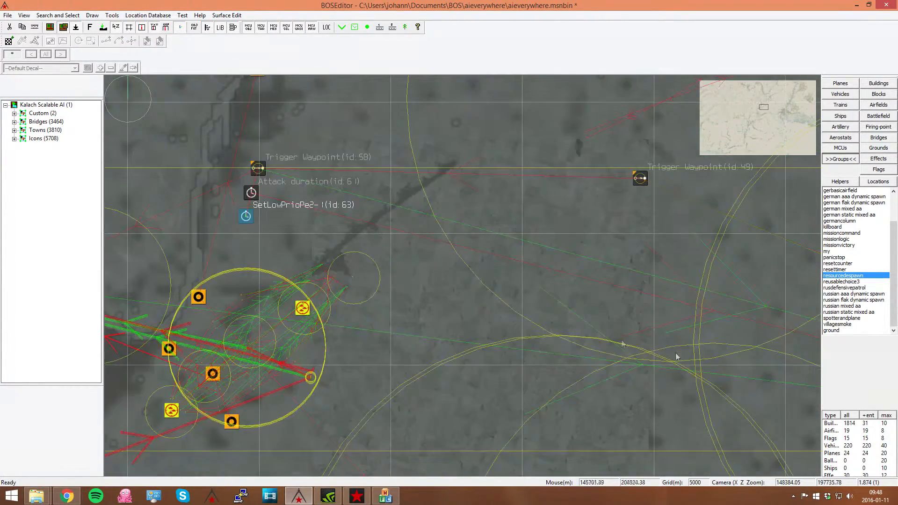
scroll(419, 300, "up", 7)
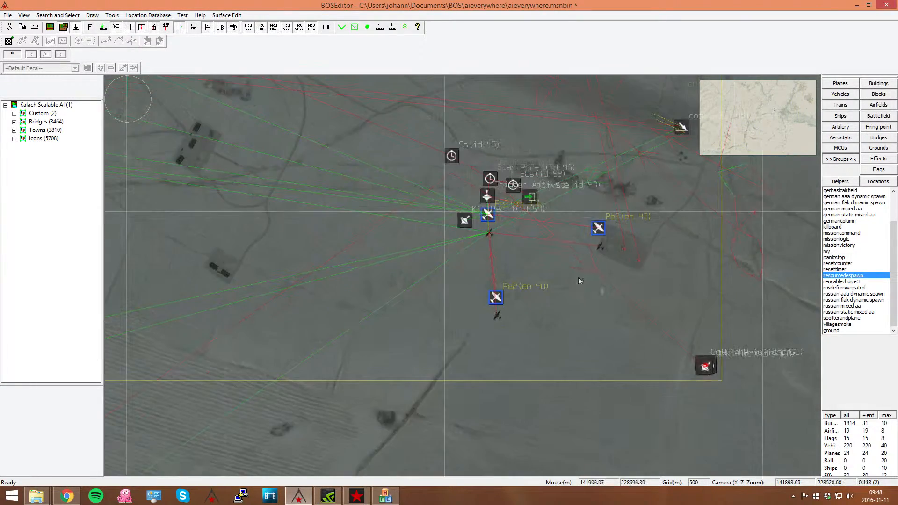
scroll(670, 377, "up", 10)
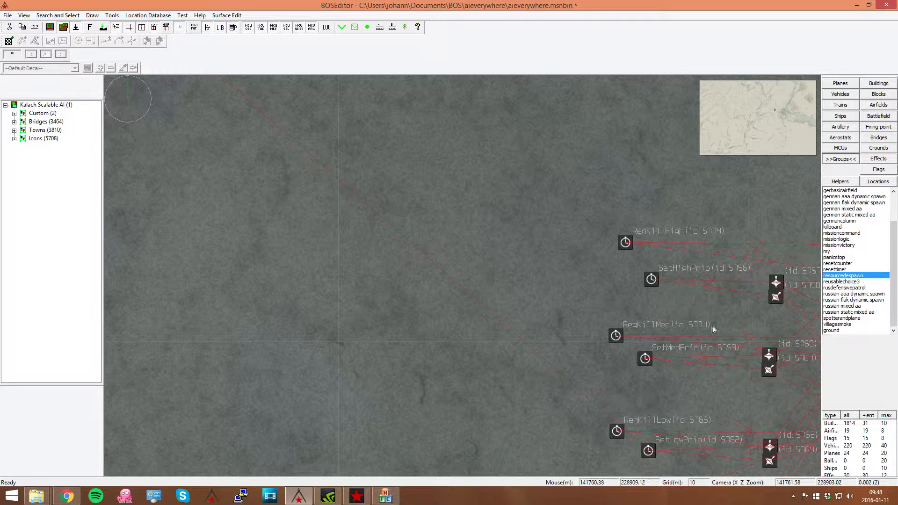
key("t")
Step: Target-link the StartPe2-1 timer at the Pe2 flight to the SetHighPrio timer in the resourcedespawn group
scroll(648, 452, "down", 10)
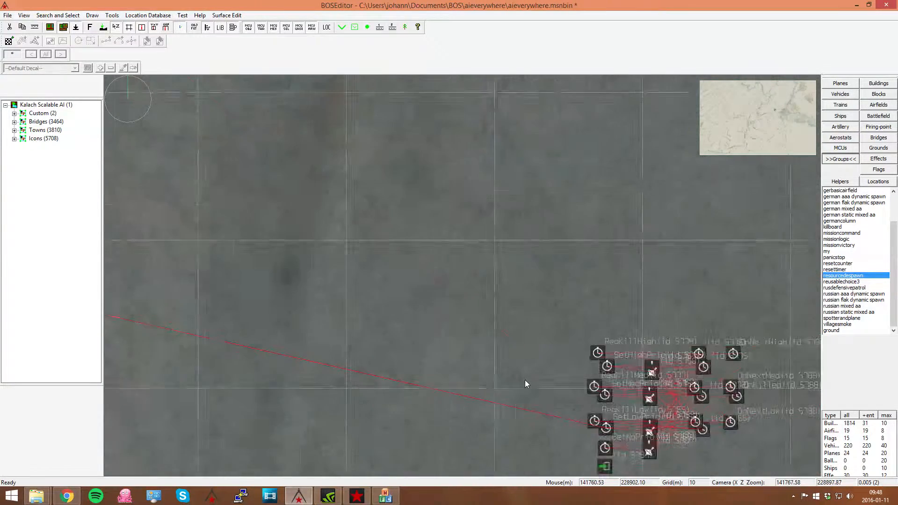
scroll(318, 203, "up", 4)
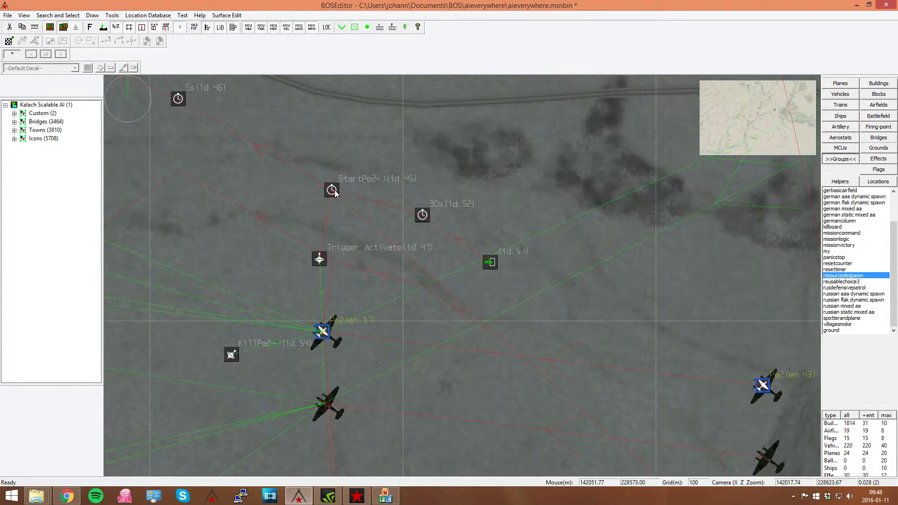
left_click(332, 191)
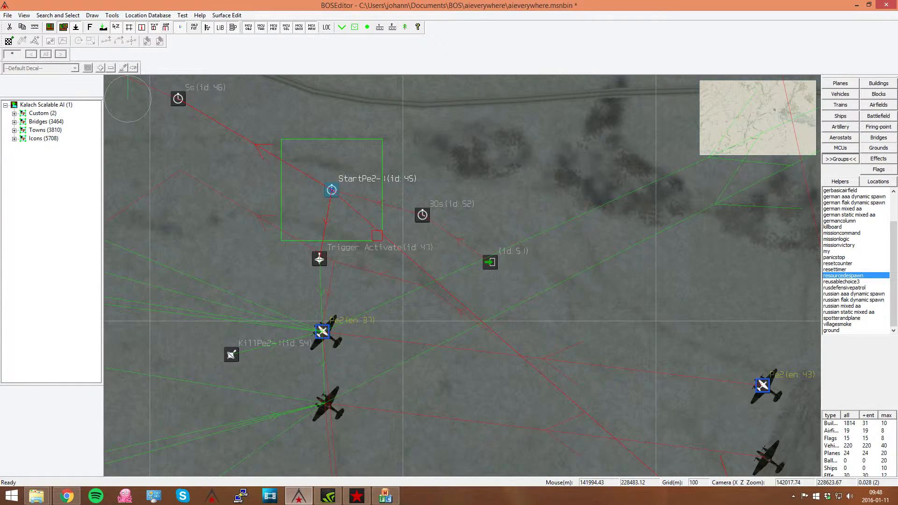
right_click_drag(365, 475, 149, 281)
right_click_drag(468, 355, 242, 294)
scroll(242, 294, "down", 5)
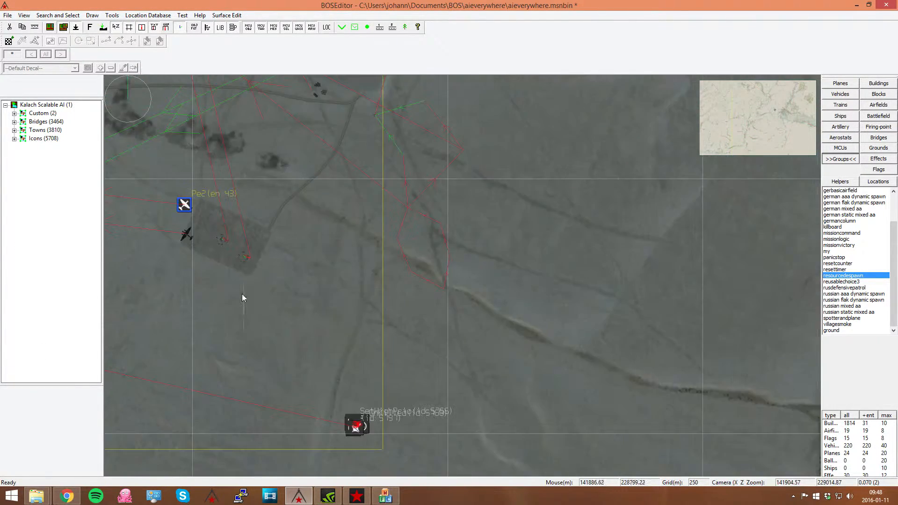
right_click_drag(617, 439, 603, 256)
right_click_drag(643, 421, 658, 205)
scroll(658, 205, "down", 4)
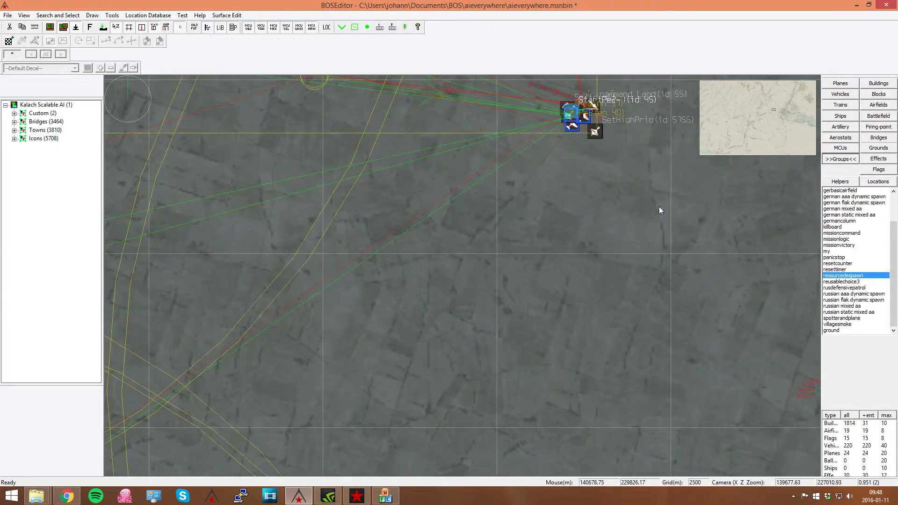
right_click_drag(794, 248, 472, 229)
right_click_drag(376, 134, 312, 255)
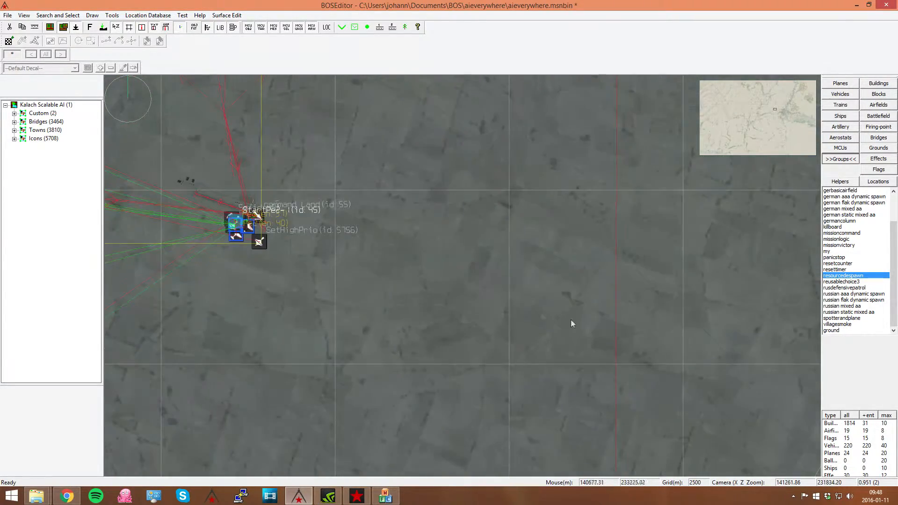
scroll(261, 254, "up", 15)
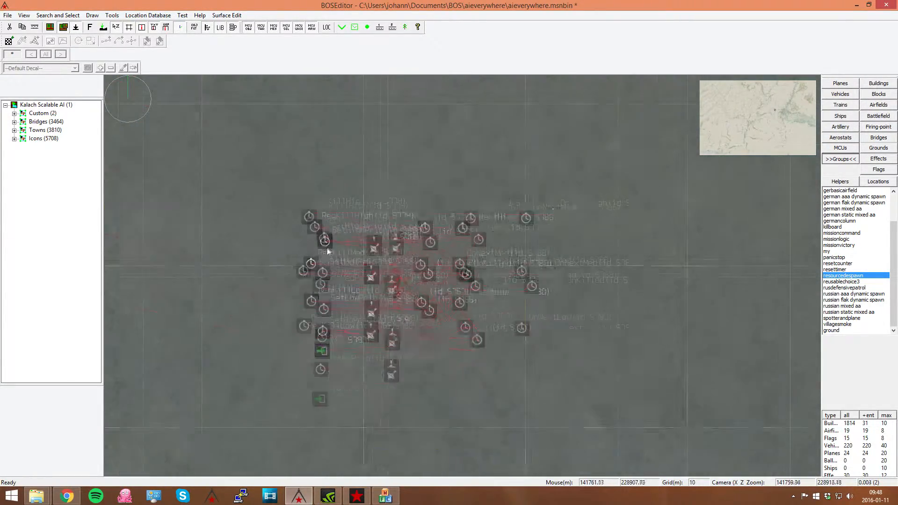
left_click(322, 237)
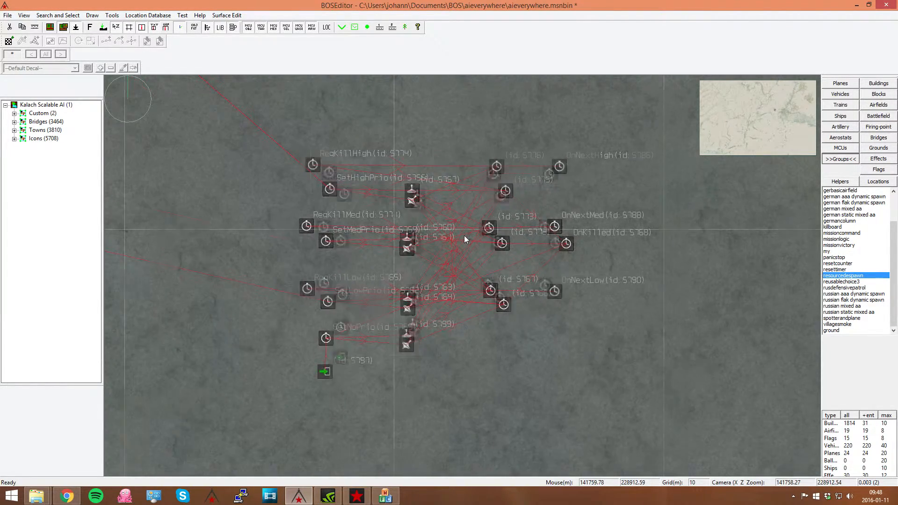
Step: Examine the incoming links to the SetHighPrio and SetLowPrio timers and the SetNoPrio timer in the resourcedespawn group
scroll(465, 237, "down", 4)
middle_click_drag(452, 158, 467, 243)
scroll(484, 310, "up", 5)
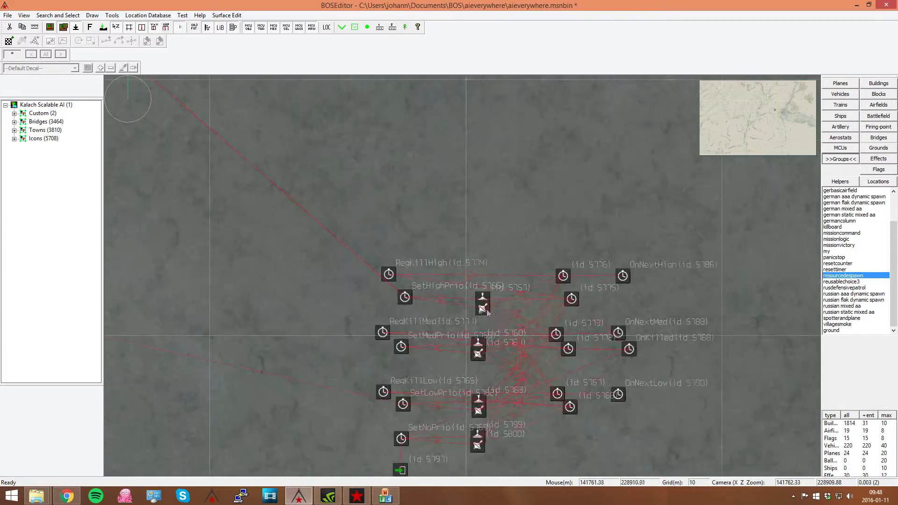
scroll(443, 299, "down", 4)
scroll(443, 299, "down", 9)
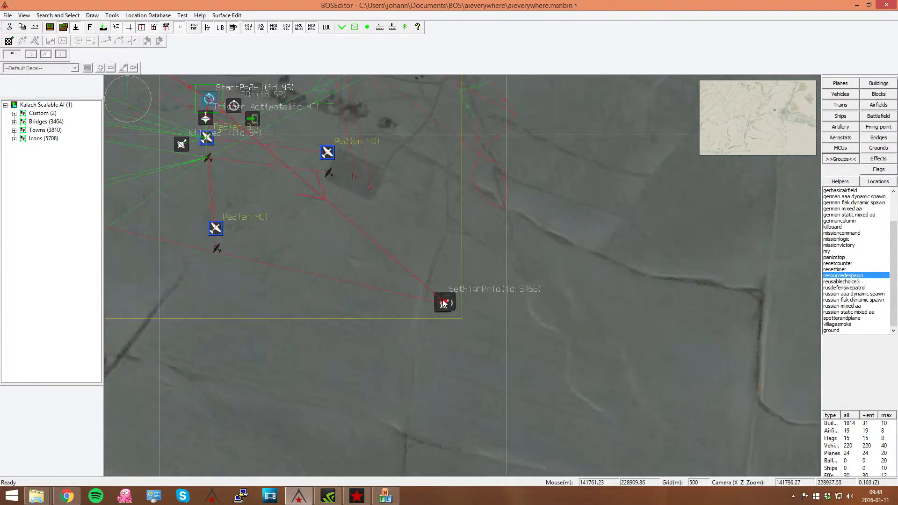
scroll(443, 303, "up", 13)
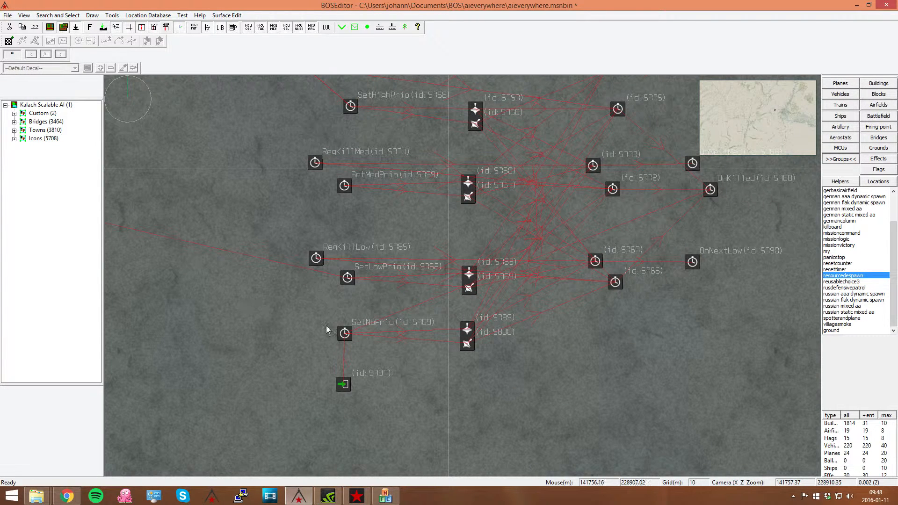
right_click_drag(206, 309, 365, 312)
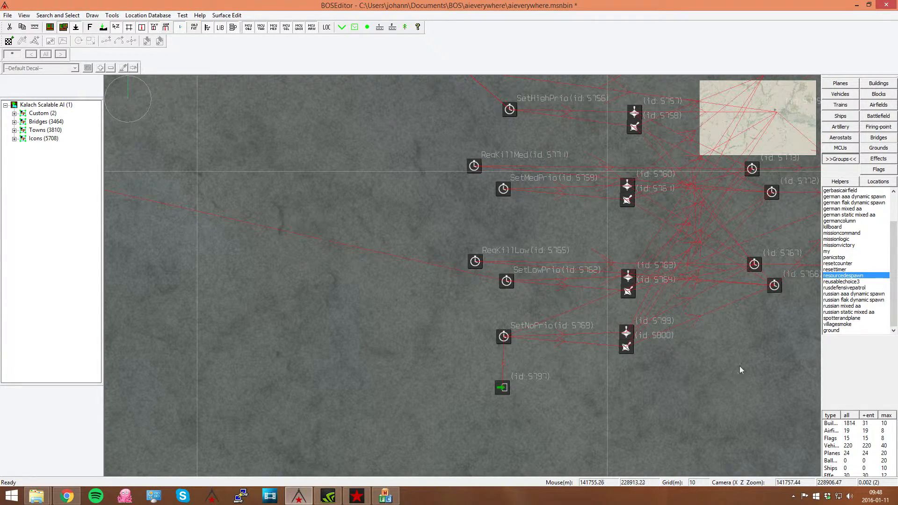
scroll(720, 368, "down", 10)
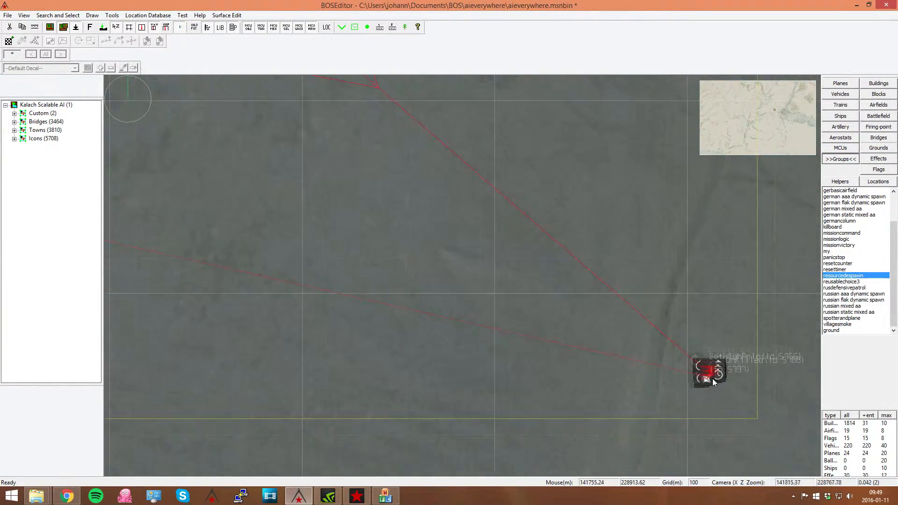
Step: Trace the link from the StartPe2-1 timer to the resourcedespawn group and look over the group's request, priority and output timers
scroll(711, 378, "down", 10)
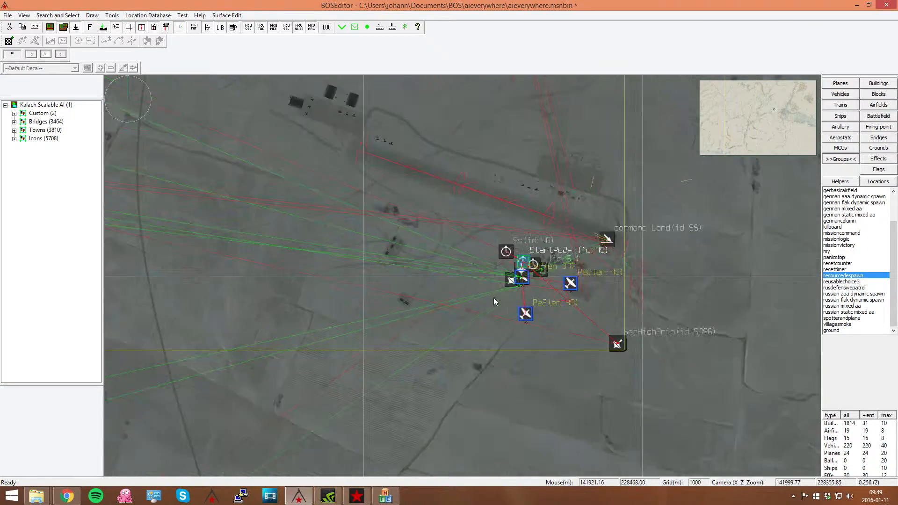
scroll(326, 232, "down", 4)
scroll(405, 235, "up", 14)
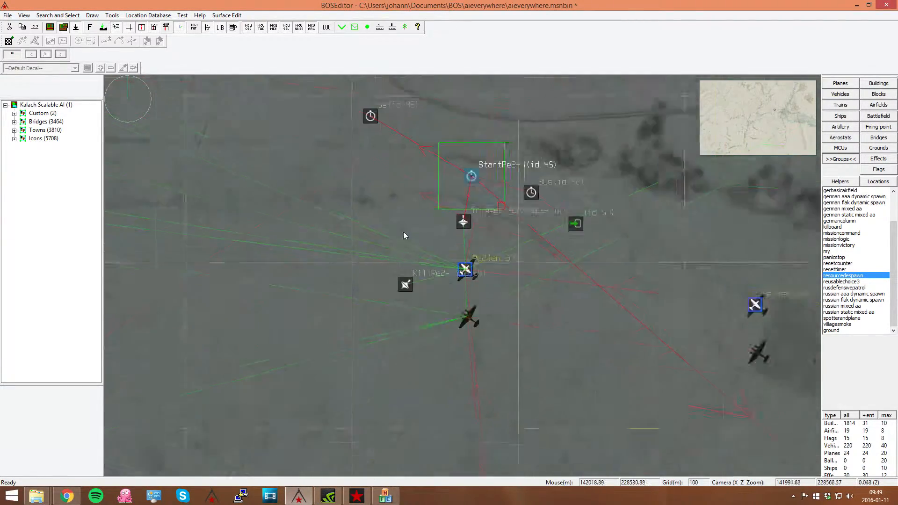
scroll(404, 235, "down", 3)
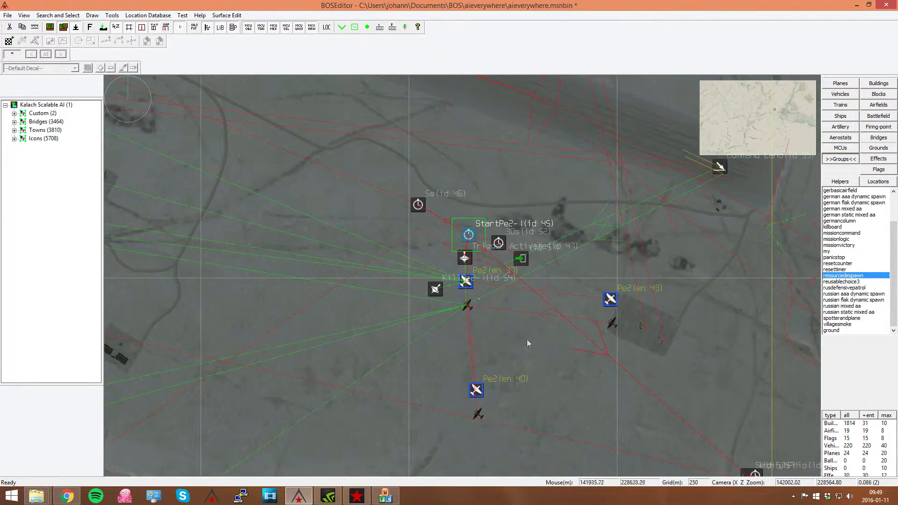
right_click_drag(778, 416, 340, 229)
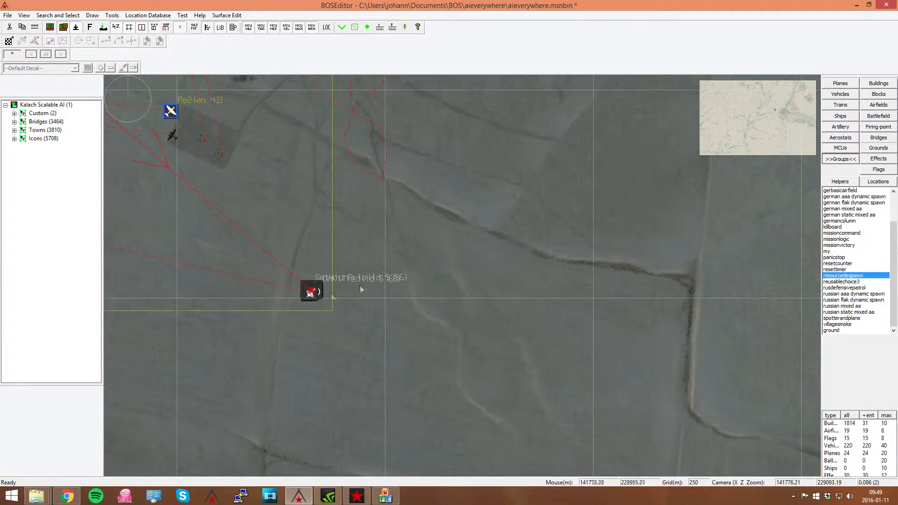
scroll(310, 298, "up", 15)
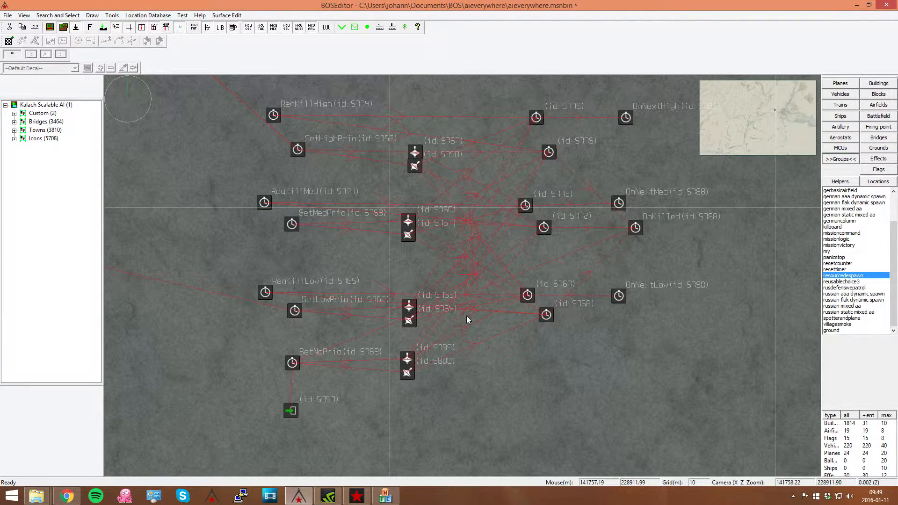
scroll(206, 166, "down", 5)
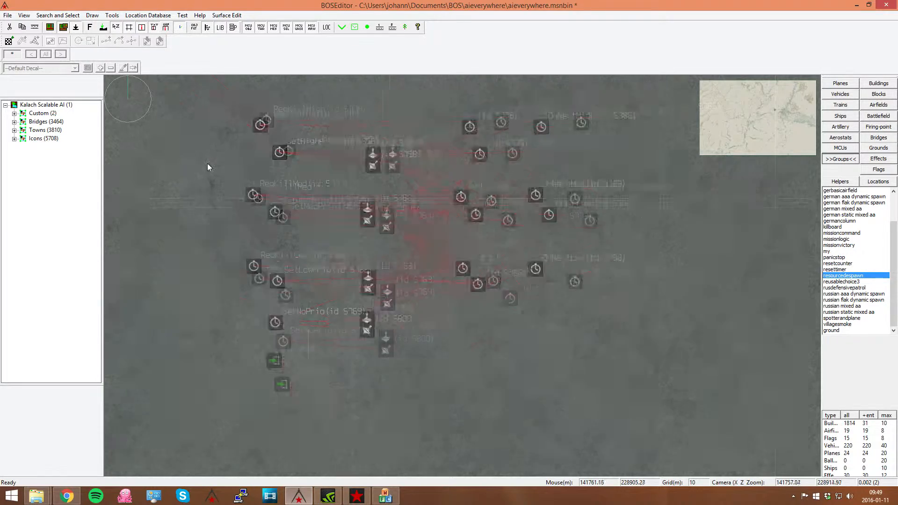
right_click_drag(199, 168, 568, 370)
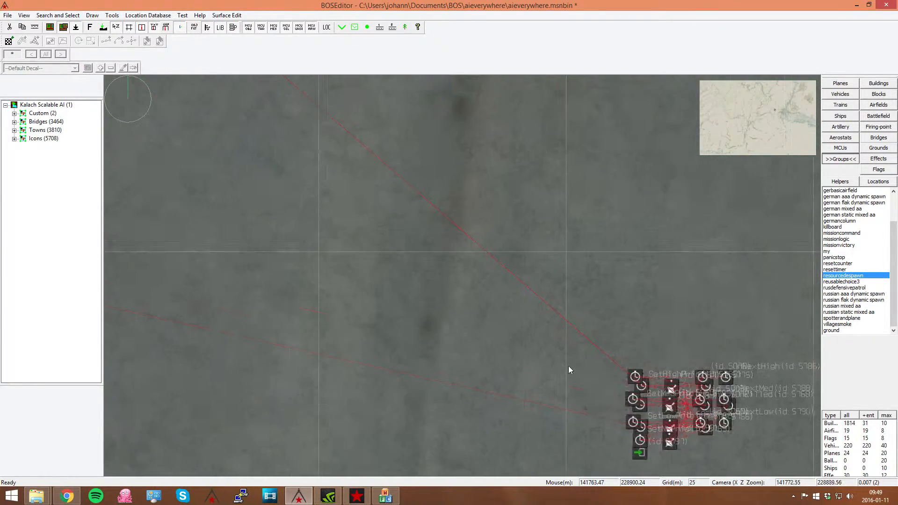
scroll(568, 370, "down", 12)
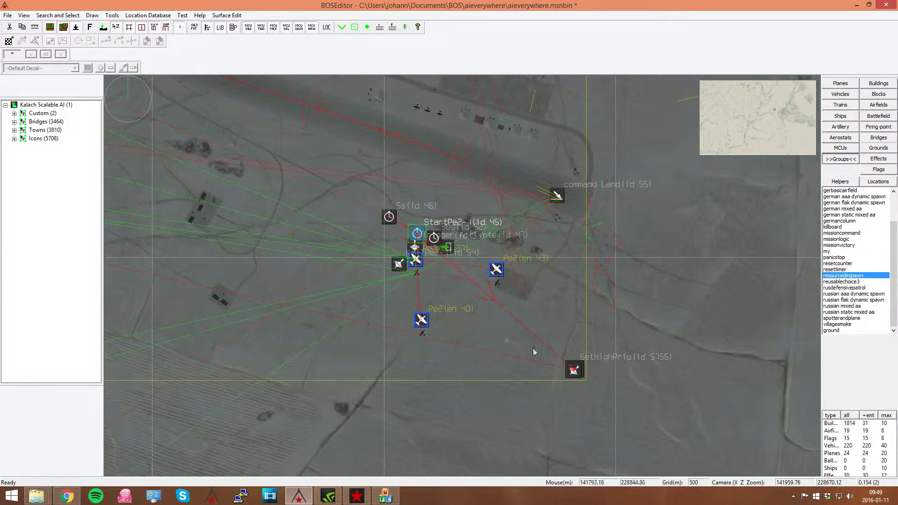
scroll(416, 236, "up", 6)
scroll(416, 235, "down", 4)
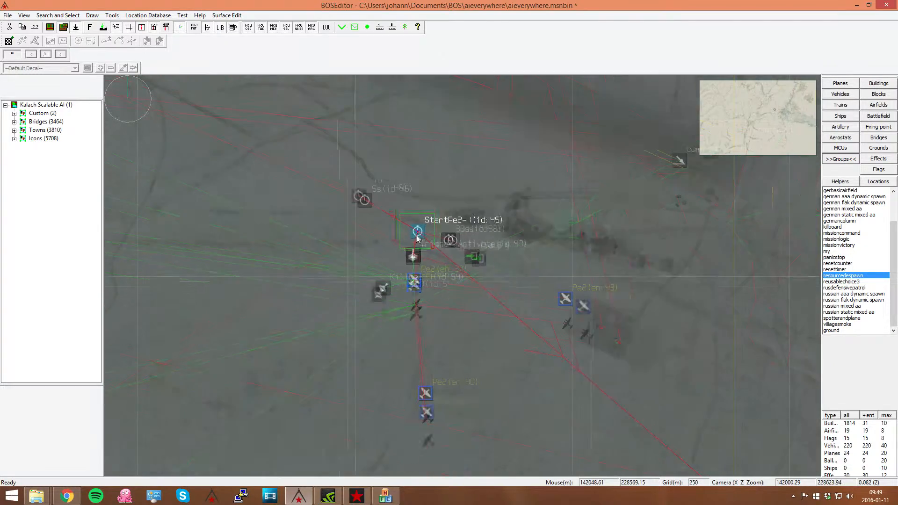
Step: Check the incoming link to the SetLowPrio timer again and review the route between the Pe2 airfield and the attack area
right_click_drag(714, 447, 510, 299)
scroll(511, 299, "down", 6)
scroll(432, 248, "up", 3)
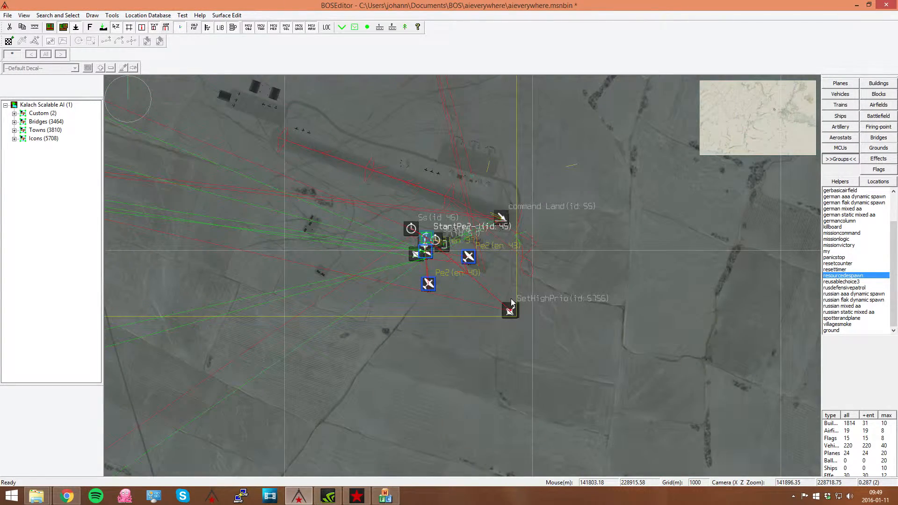
scroll(433, 248, "up", 2)
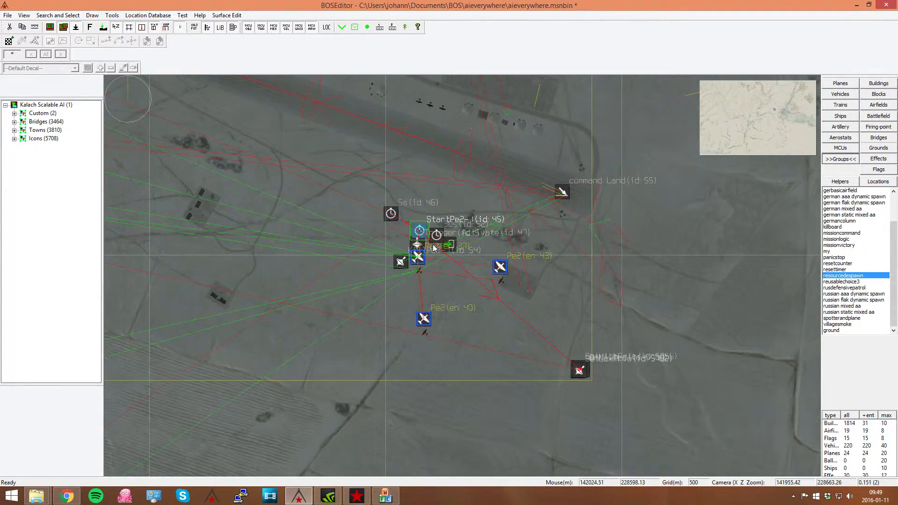
scroll(433, 248, "down", 2)
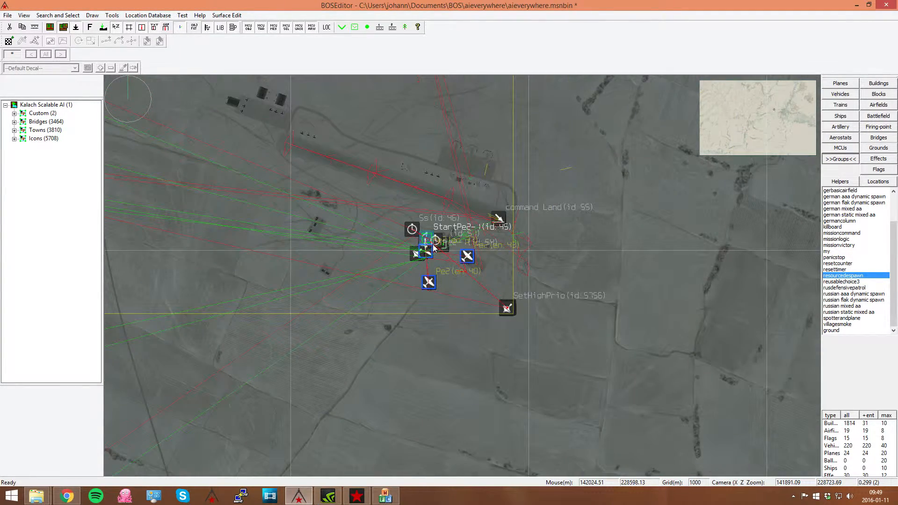
scroll(506, 316, "up", 15)
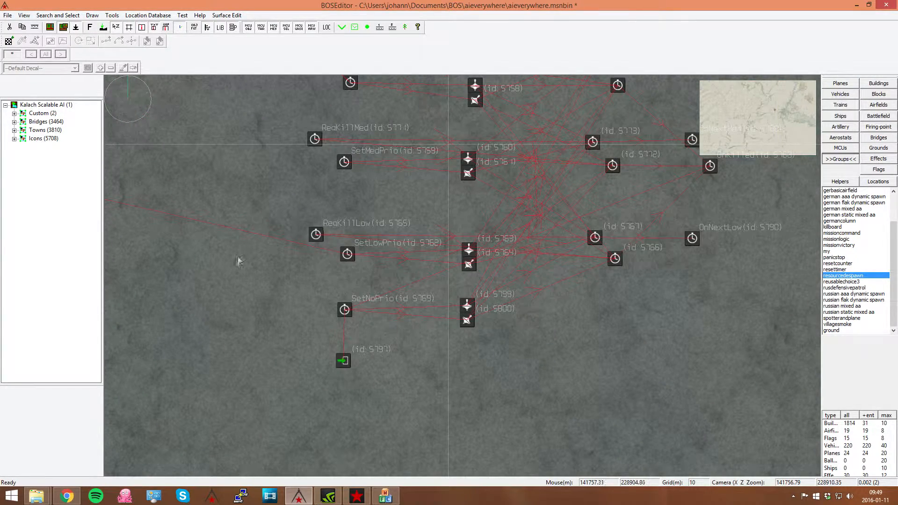
right_click_drag(200, 258, 450, 279)
scroll(449, 278, "down", 3)
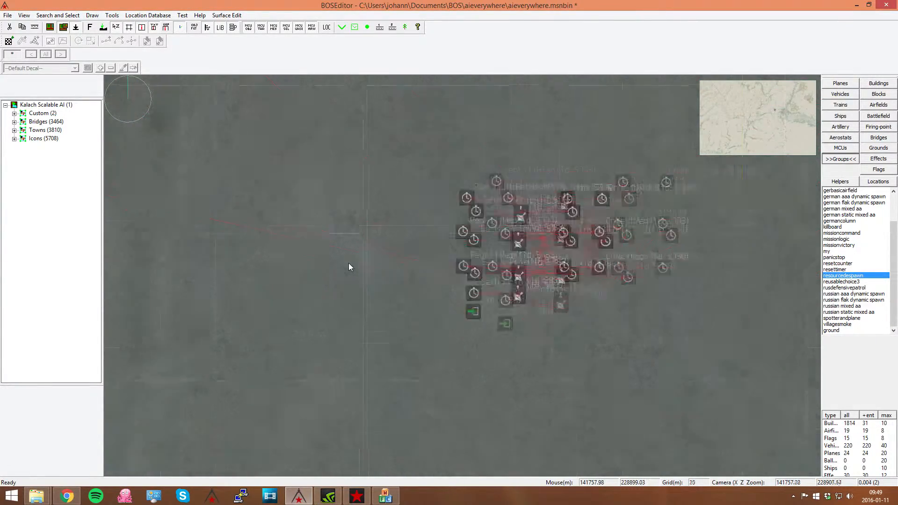
scroll(349, 263, "down", 10)
right_click_drag(296, 198, 489, 313)
scroll(487, 307, "down", 1)
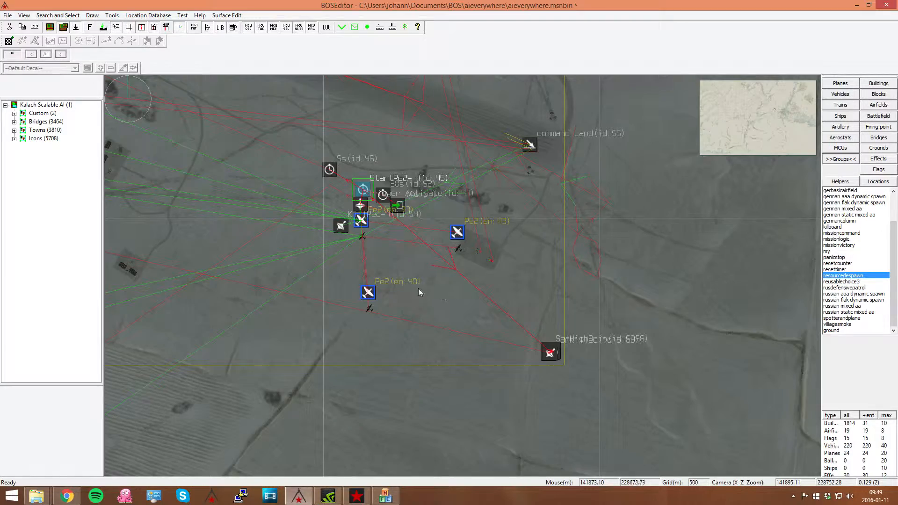
scroll(443, 292, "down", 4)
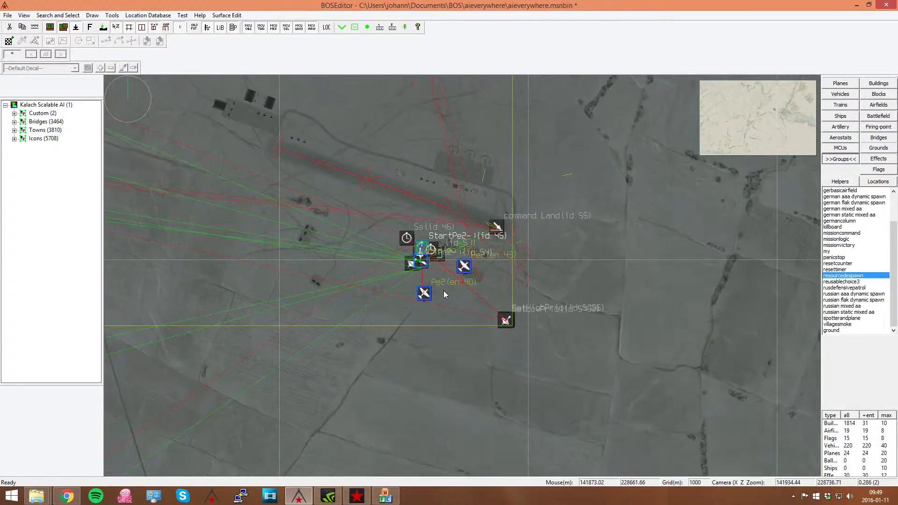
scroll(444, 291, "down", 10)
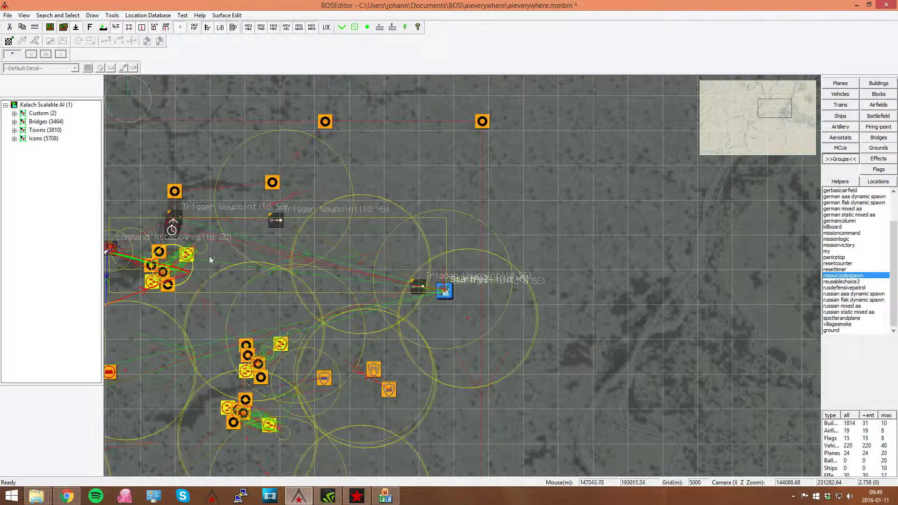
Step: Examine the StartPe2-1 timer at the Pe2 flight and its links to the 5s and 30s timers, Trigger Activate and SetHighPrio
right_click_drag(248, 254, 353, 232)
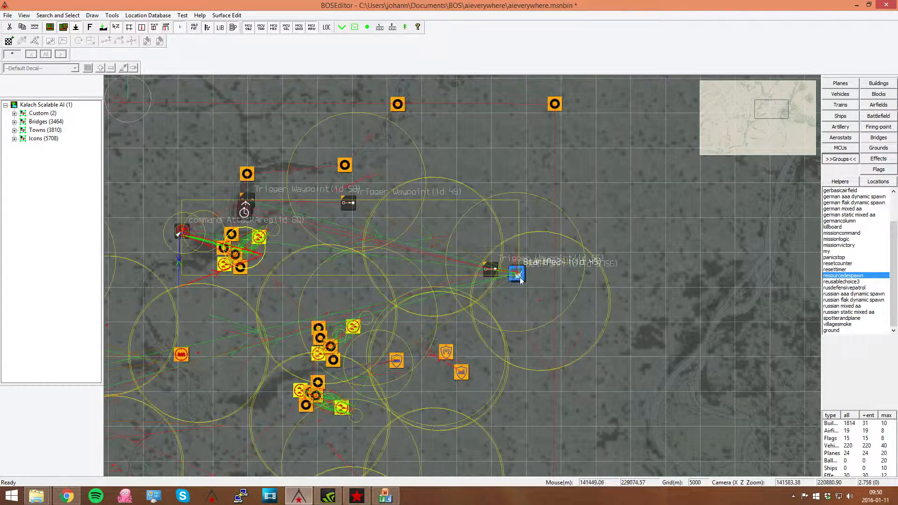
scroll(515, 279, "up", 5)
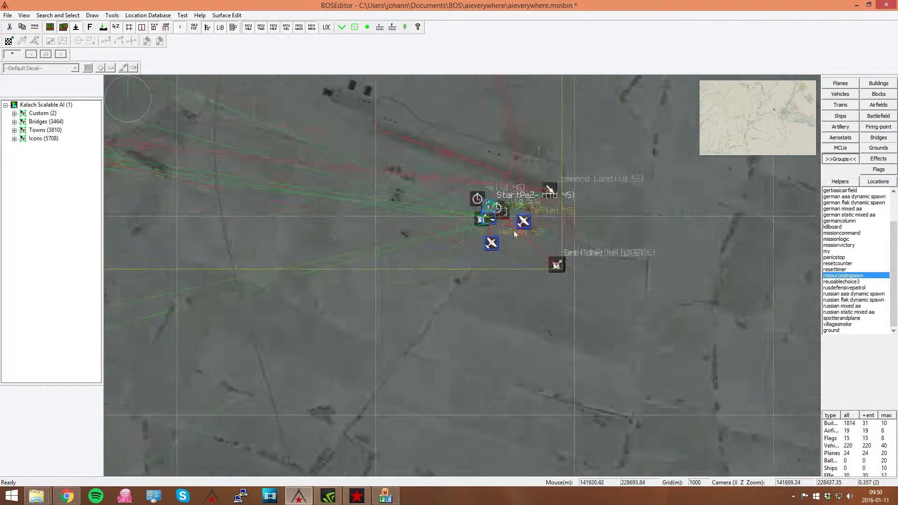
scroll(514, 234, "up", 2)
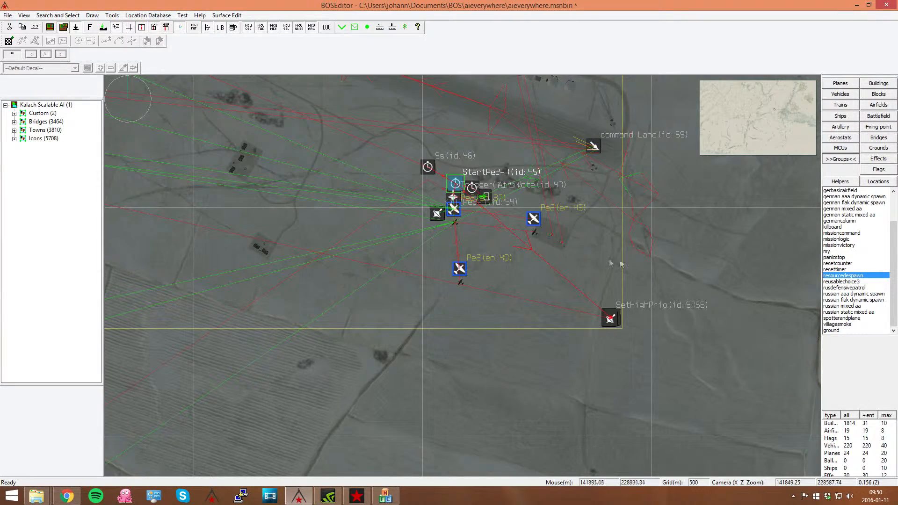
right_click_drag(646, 209, 652, 296)
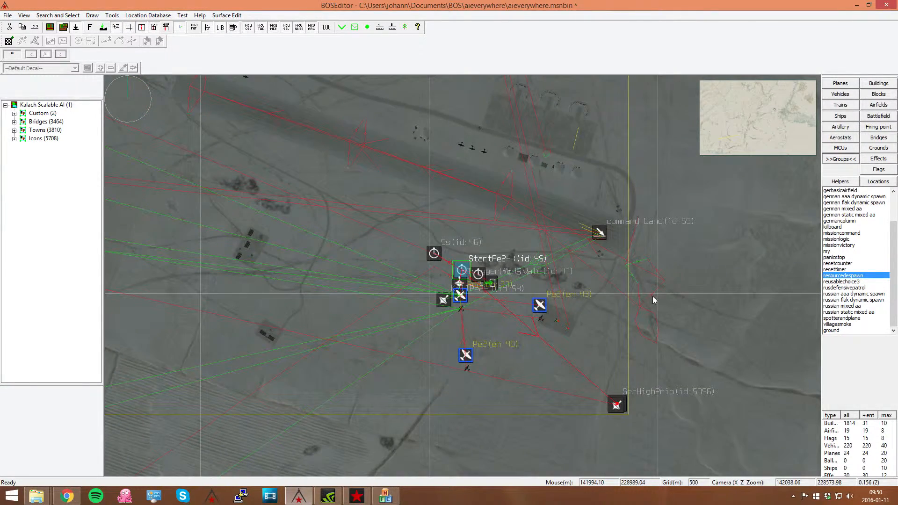
scroll(462, 272, "up", 2)
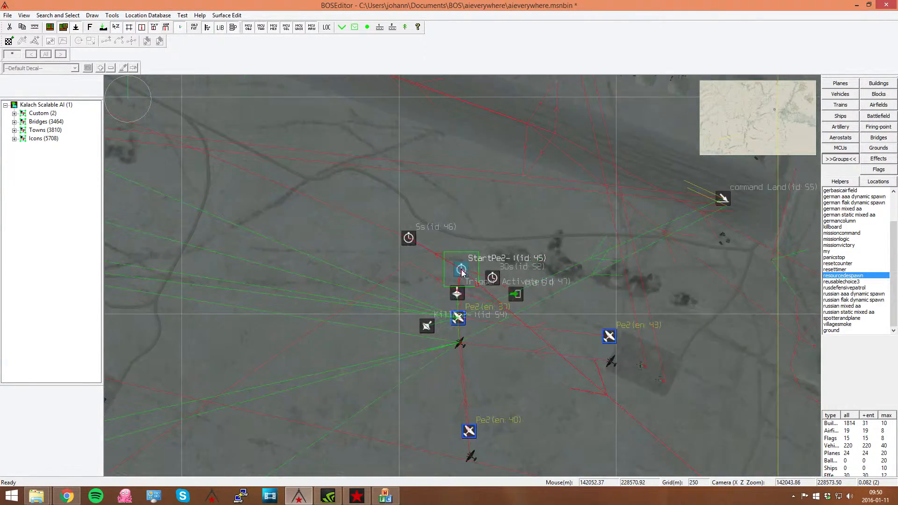
scroll(461, 271, "up", 4)
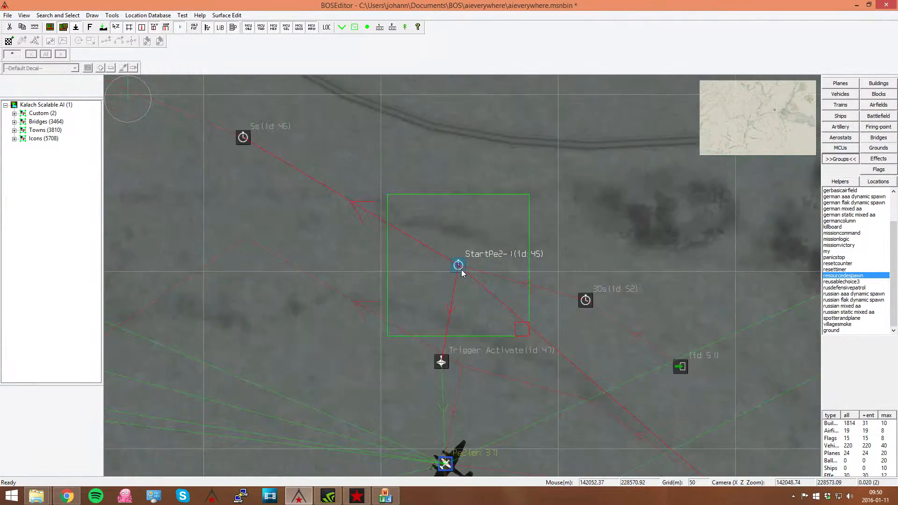
scroll(461, 271, "down", 5)
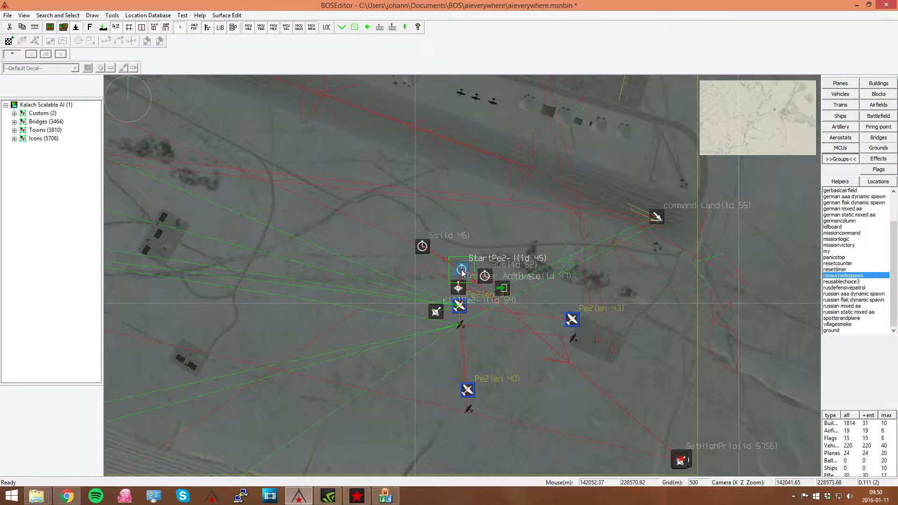
scroll(462, 273, "down", 8)
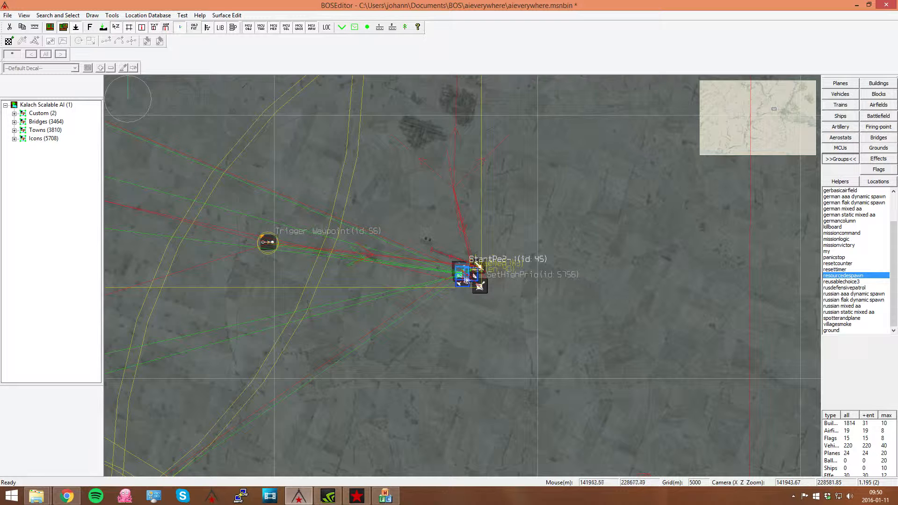
scroll(465, 279, "up", 11)
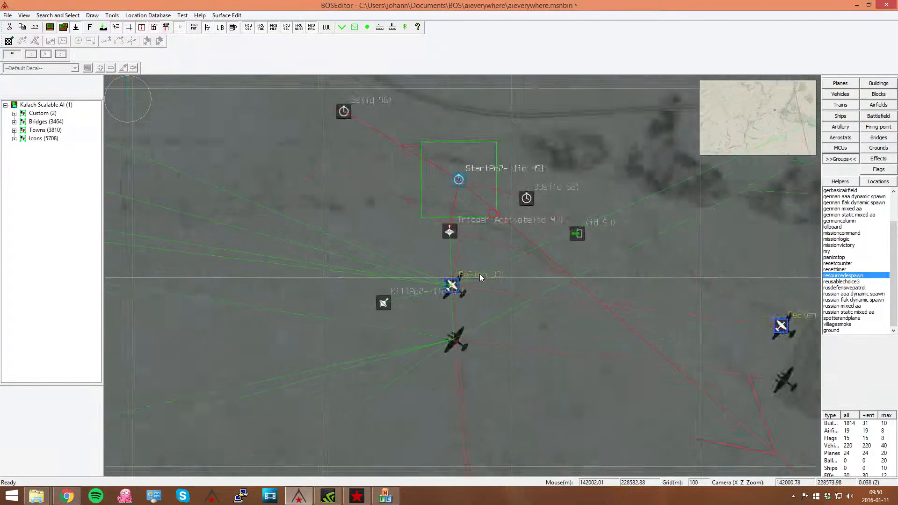
scroll(480, 277, "down", 2)
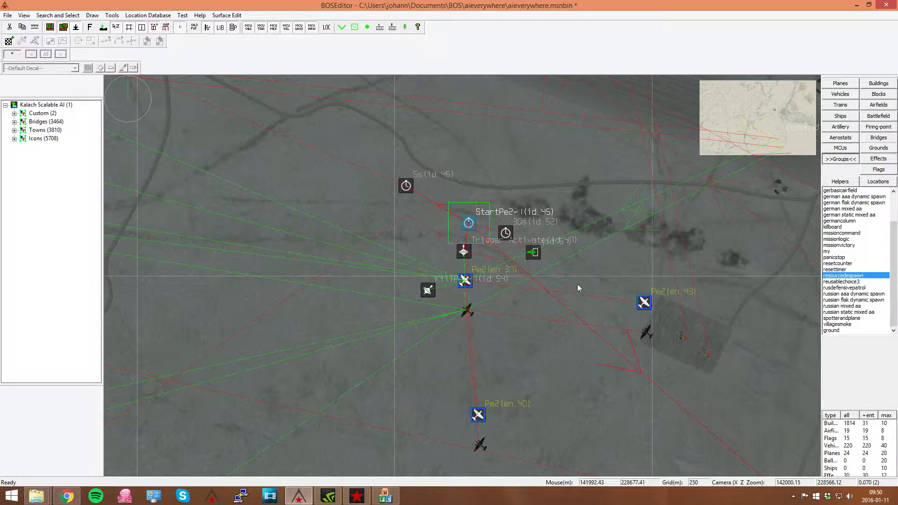
scroll(578, 283, "down", 2)
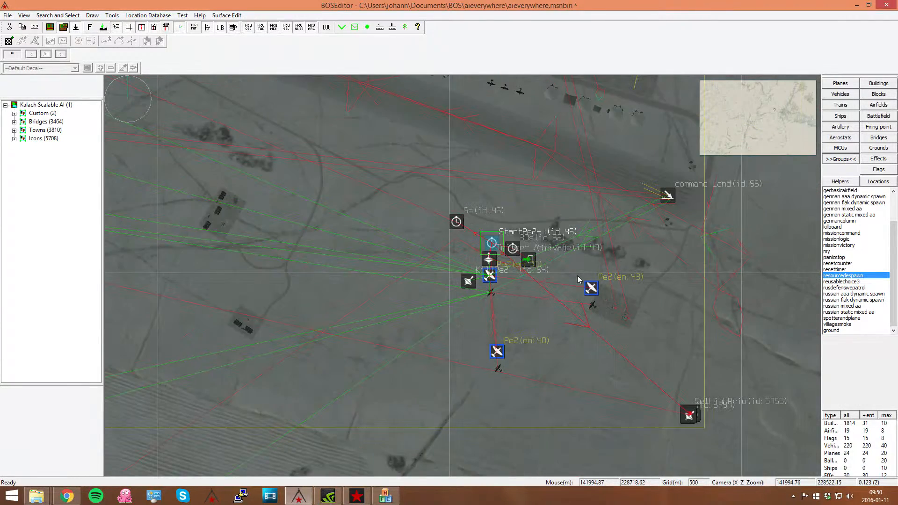
scroll(489, 246, "up", 5)
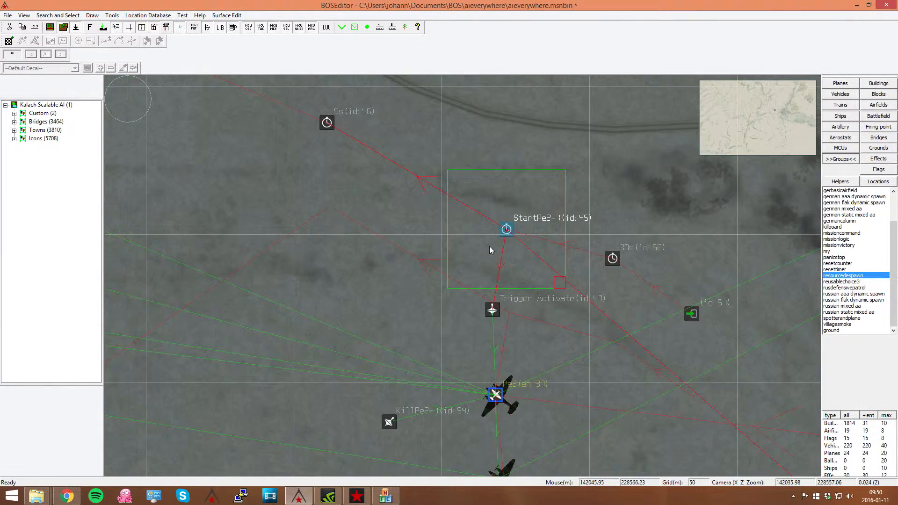
scroll(489, 246, "down", 4)
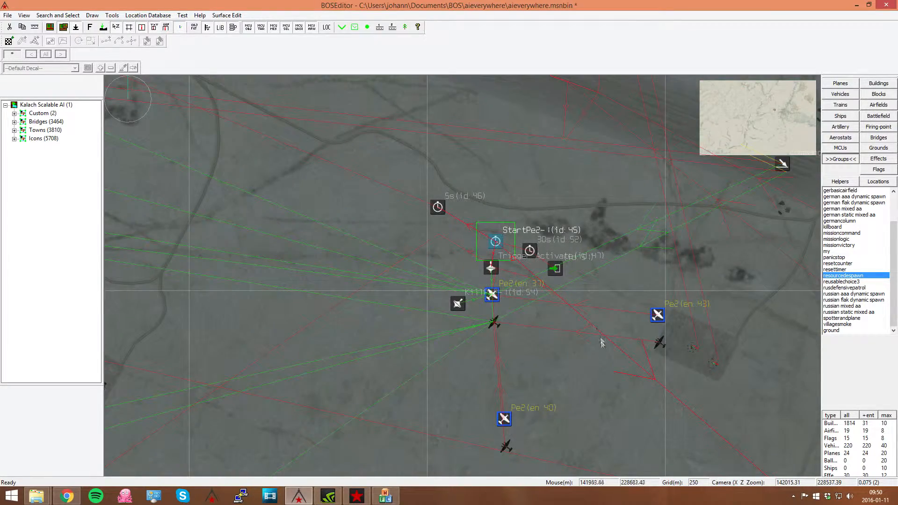
Step: Review how the Pe2 flight connects to the resourcedespawn group, including its ReqKill, Set priority, OnNext and OnKilled timers
middle_click_drag(613, 357, 513, 286)
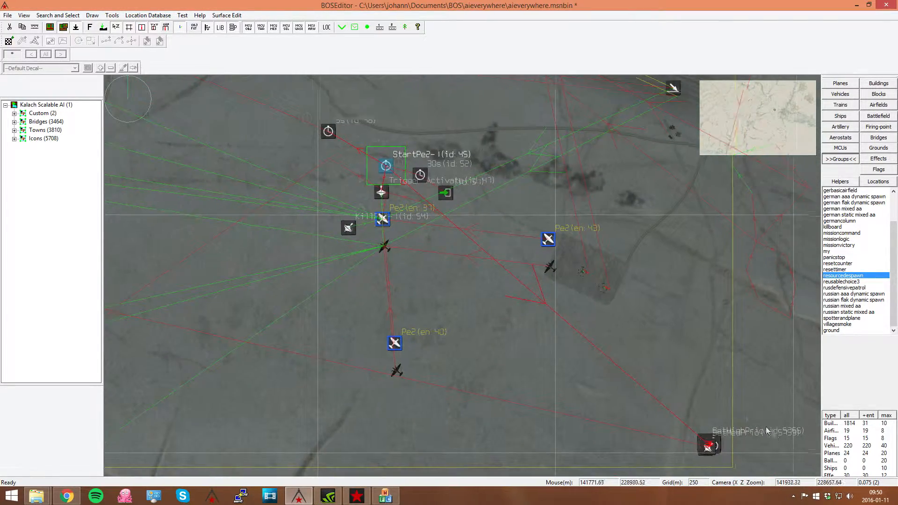
middle_click_drag(717, 447, 518, 339)
scroll(518, 340, "up", 10)
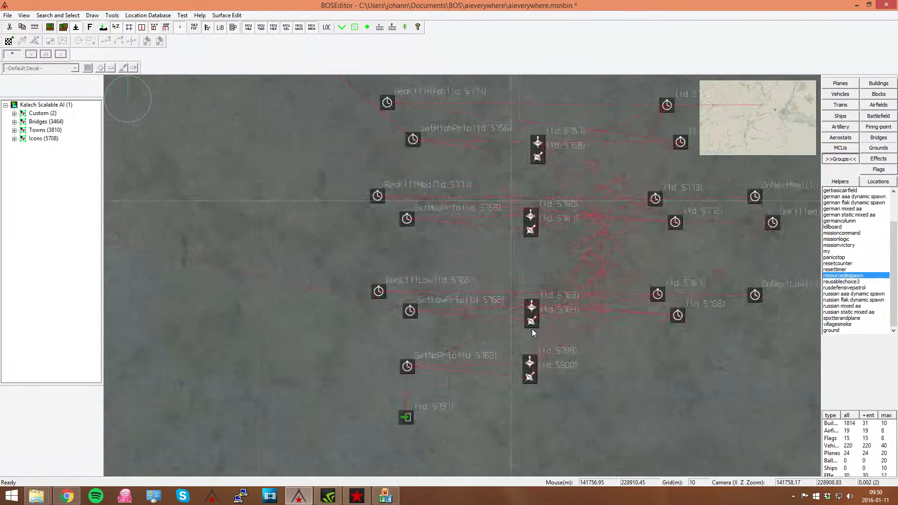
scroll(531, 329, "down", 3)
scroll(531, 329, "down", 10)
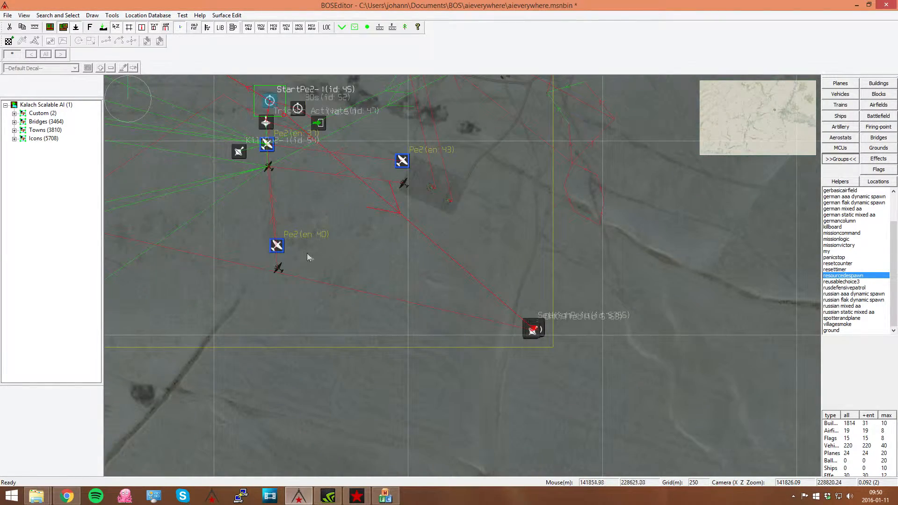
middle_click_drag(309, 254, 488, 316)
middle_click_drag(790, 387, 594, 357)
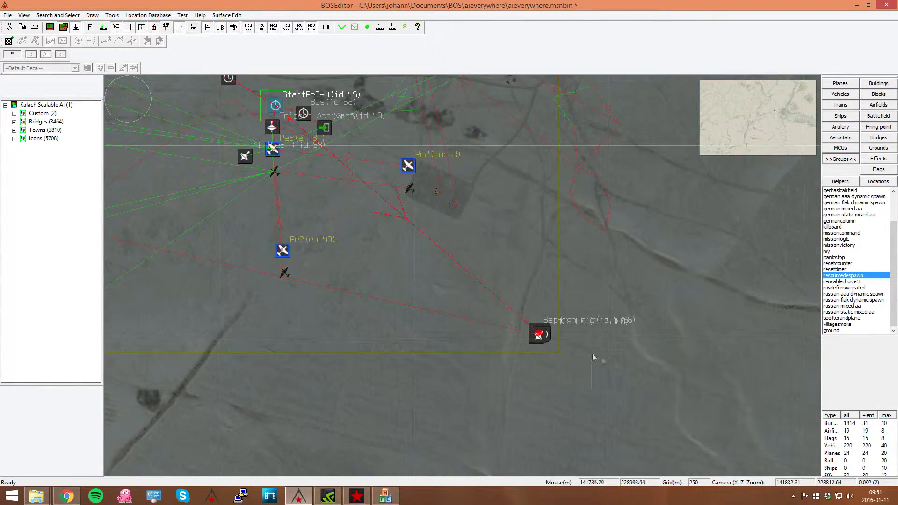
scroll(538, 334, "up", 15)
scroll(544, 335, "down", 3)
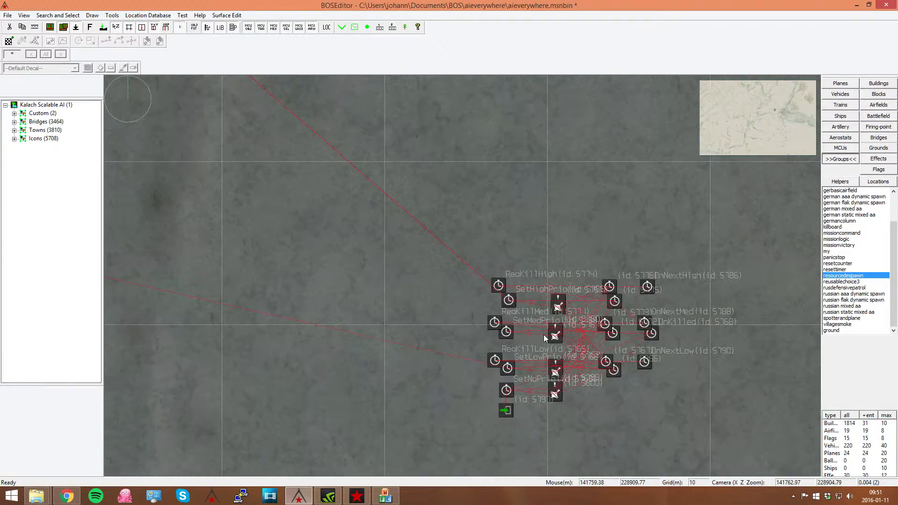
scroll(627, 346, "up", 4)
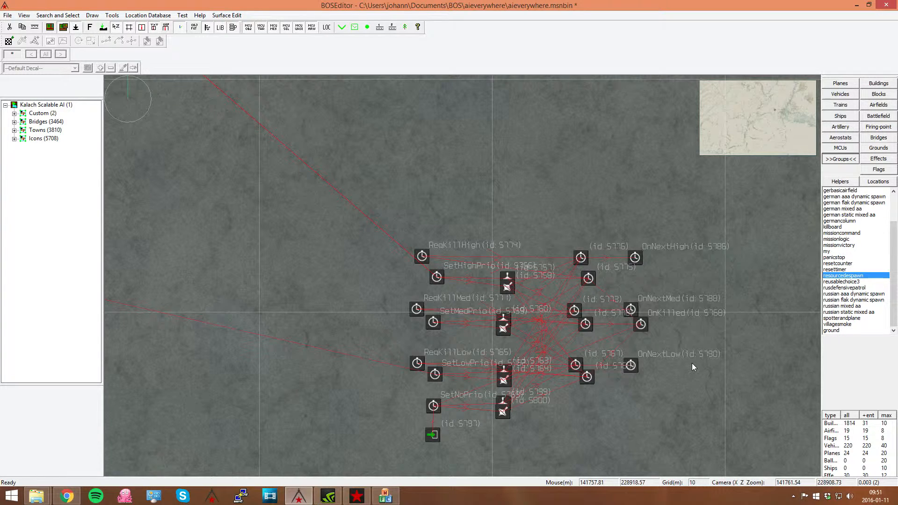
scroll(691, 362, "down", 10)
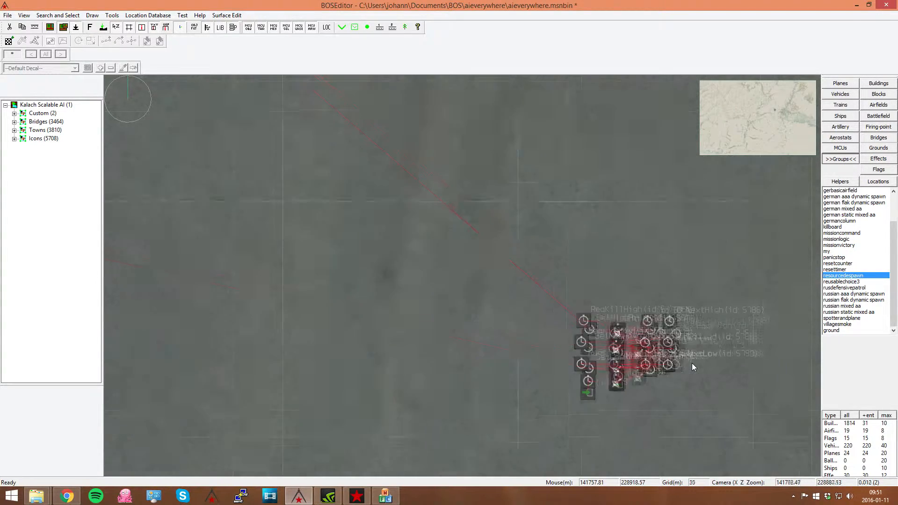
scroll(692, 363, "down", 6)
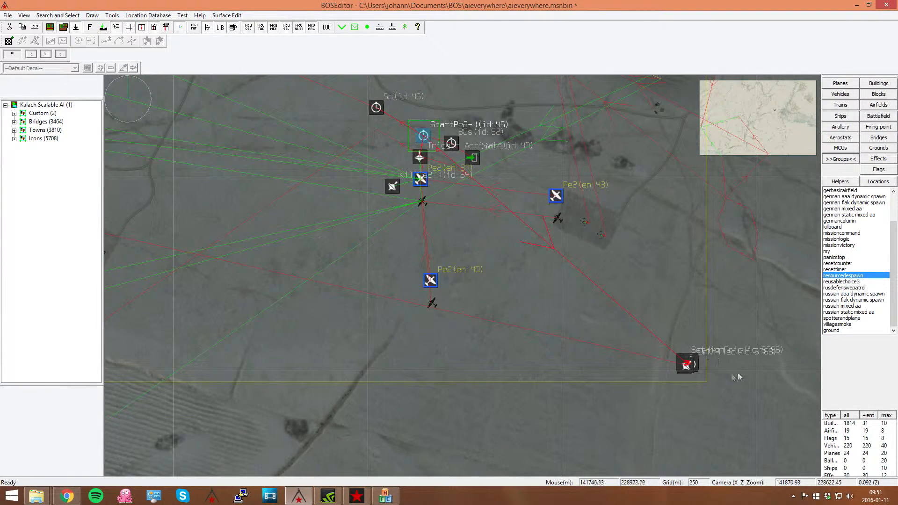
middle_click_drag(521, 252, 610, 366)
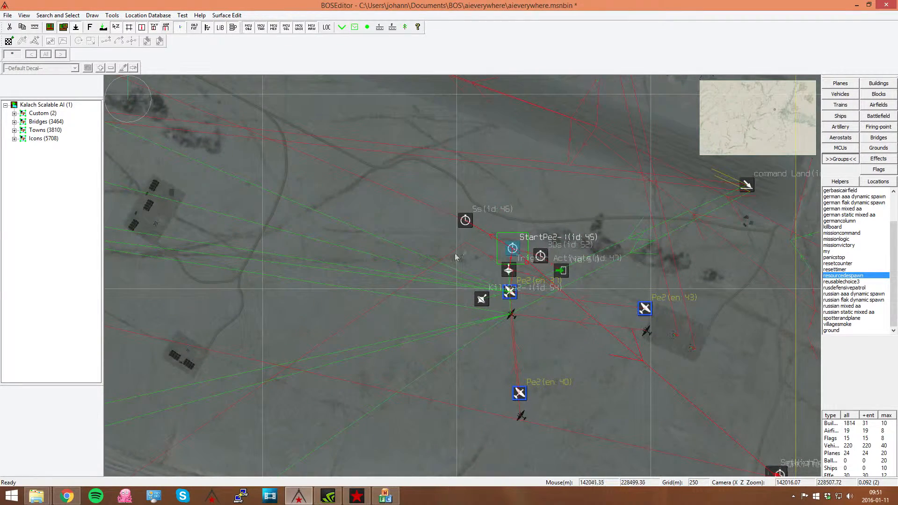
middle_click_drag(645, 402, 456, 264)
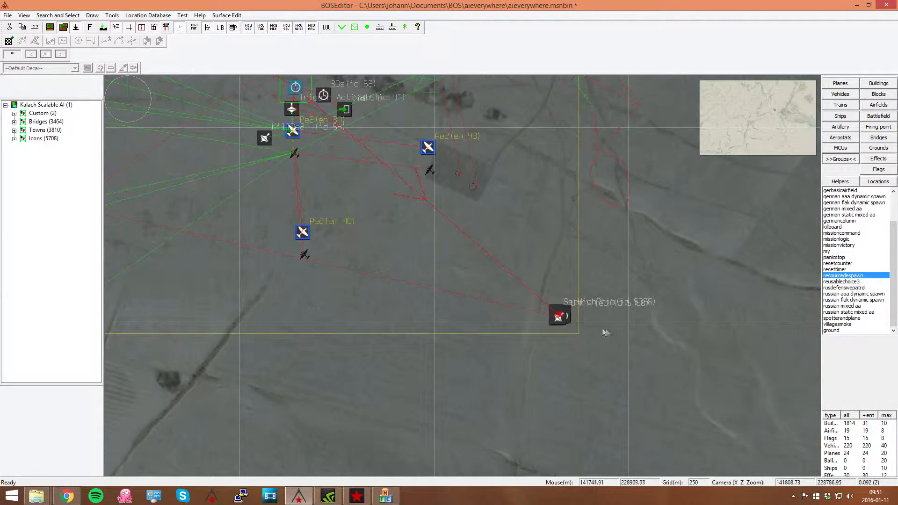
Step: Delete all objects of the resourcedespawn group southeast of the Pe2 flight and return to the flight's timers
scroll(560, 315, "up", 3)
scroll(560, 314, "up", 1)
left_click_drag(523, 292, 617, 352)
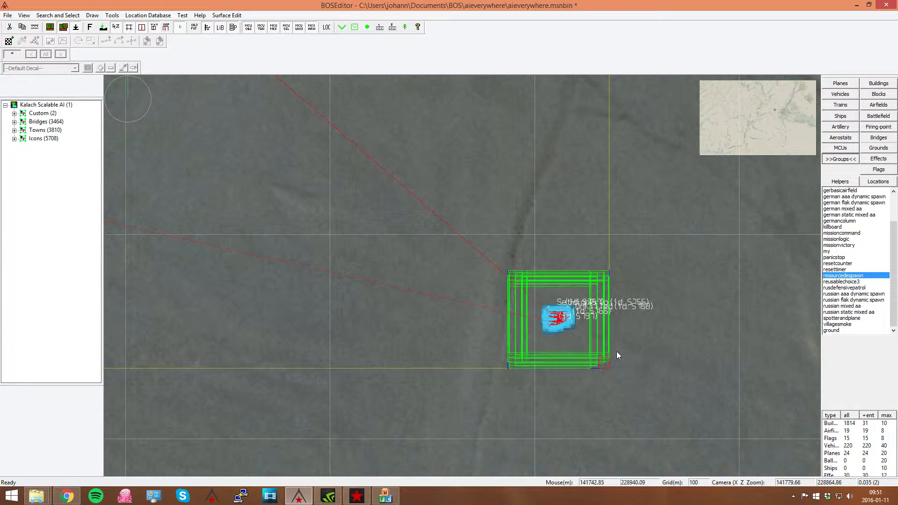
key("Delete")
middle_click_drag(273, 155, 579, 385)
scroll(578, 385, "down", 5)
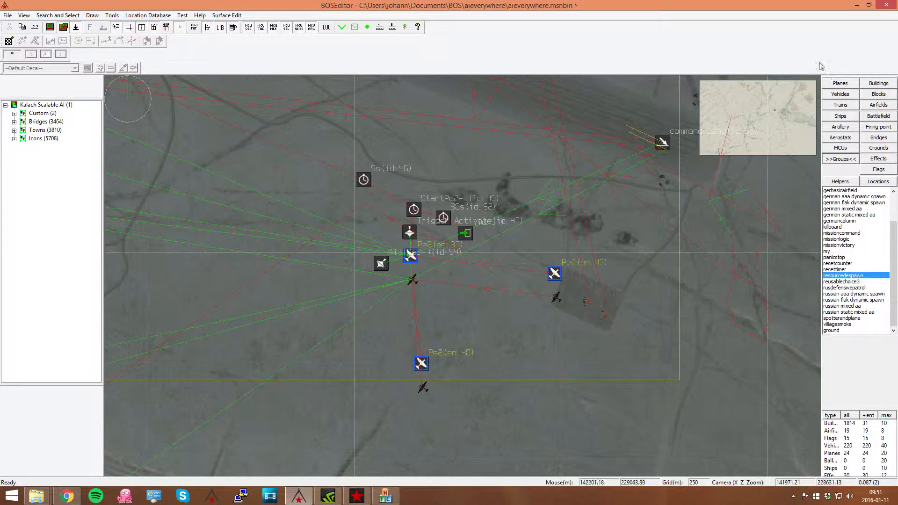
middle_click_drag(479, 262, 562, 274)
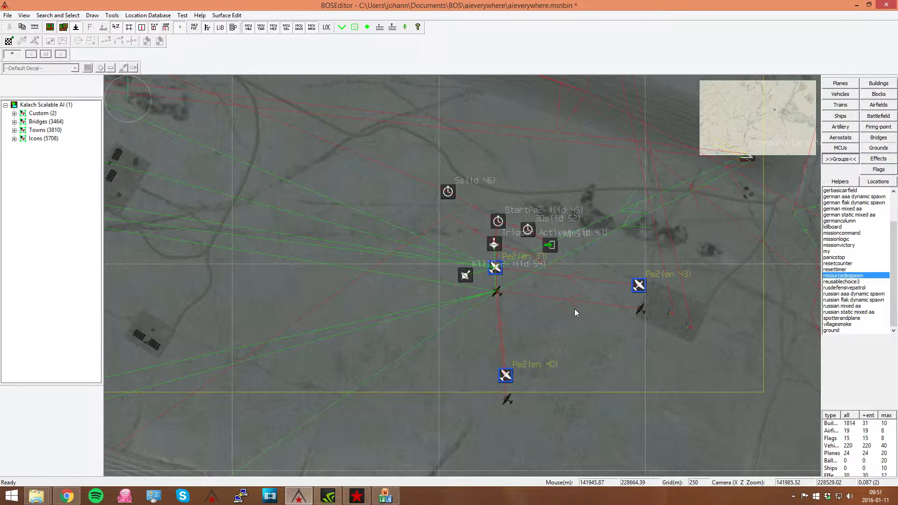